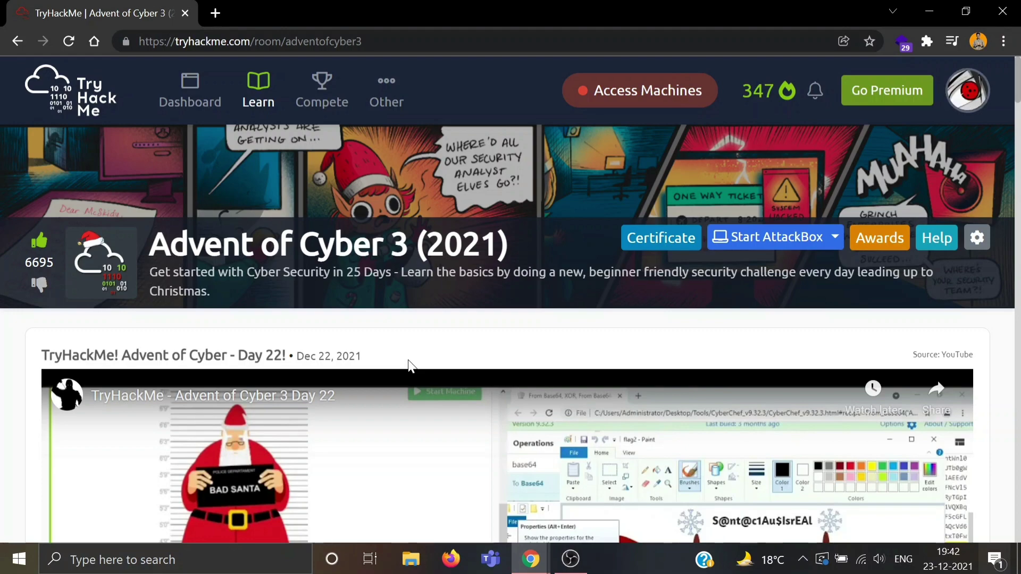
Step: Scroll the room page down to Task 28, Day 23 'PowershELlF Magic'
scroll(410, 366, "down", 20)
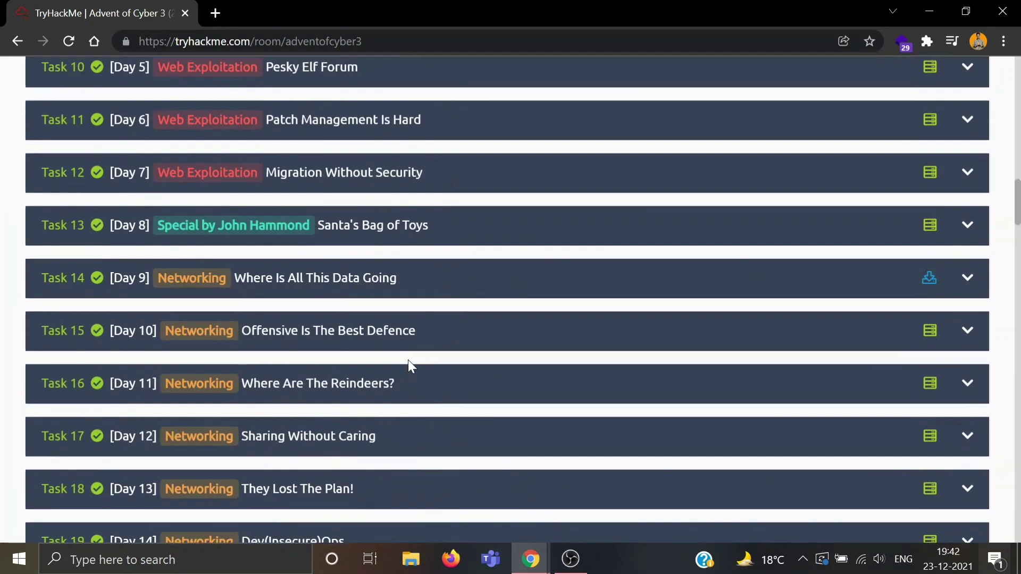
scroll(410, 366, "down", 13)
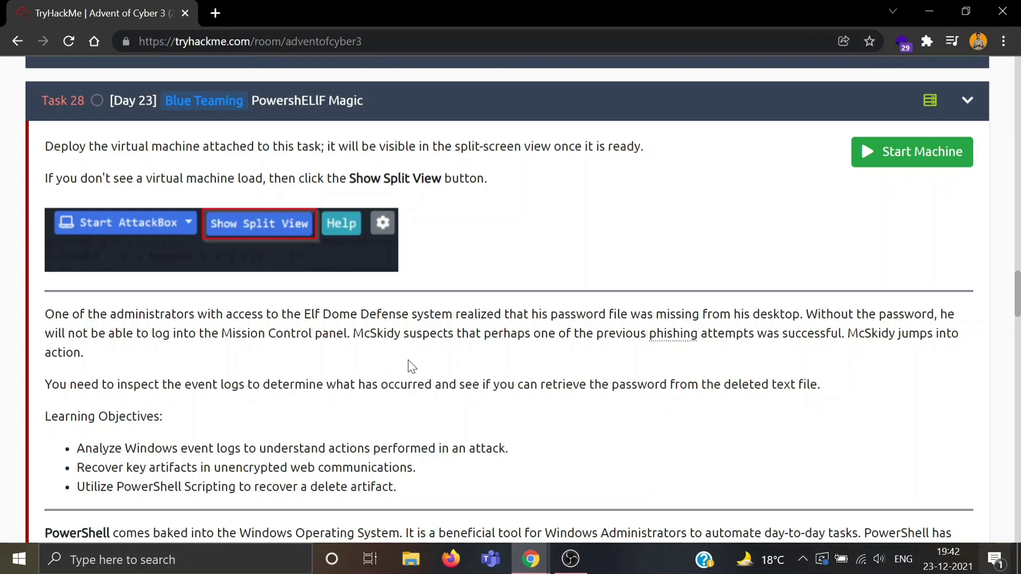
left_click(896, 156)
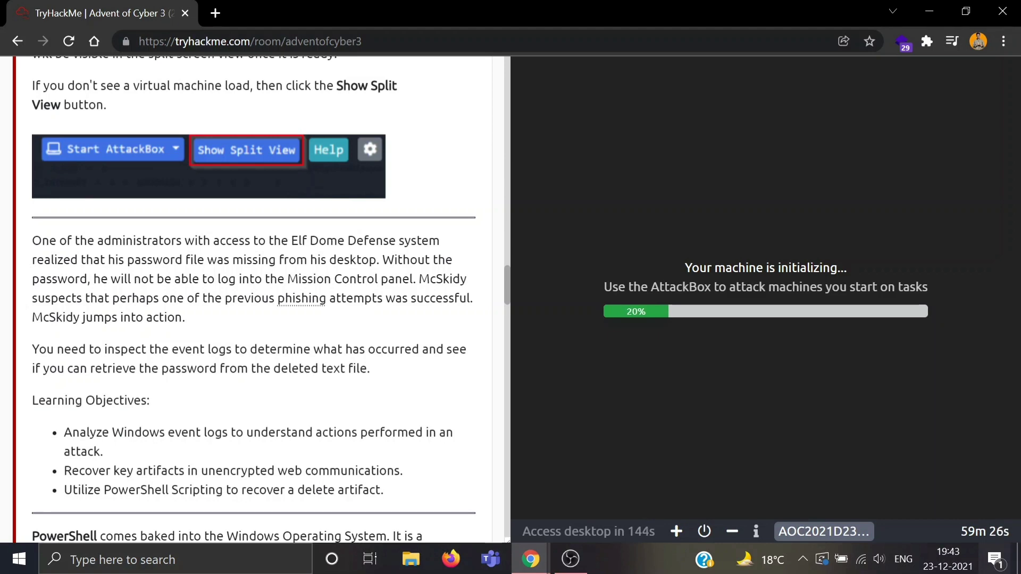
scroll(357, 375, "down", 3)
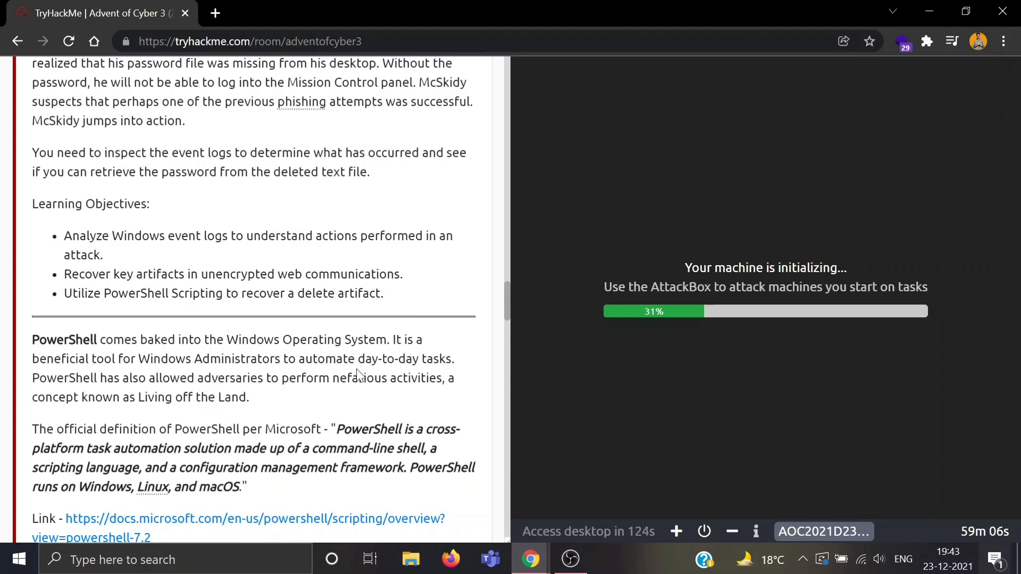
scroll(358, 372, "down", 1)
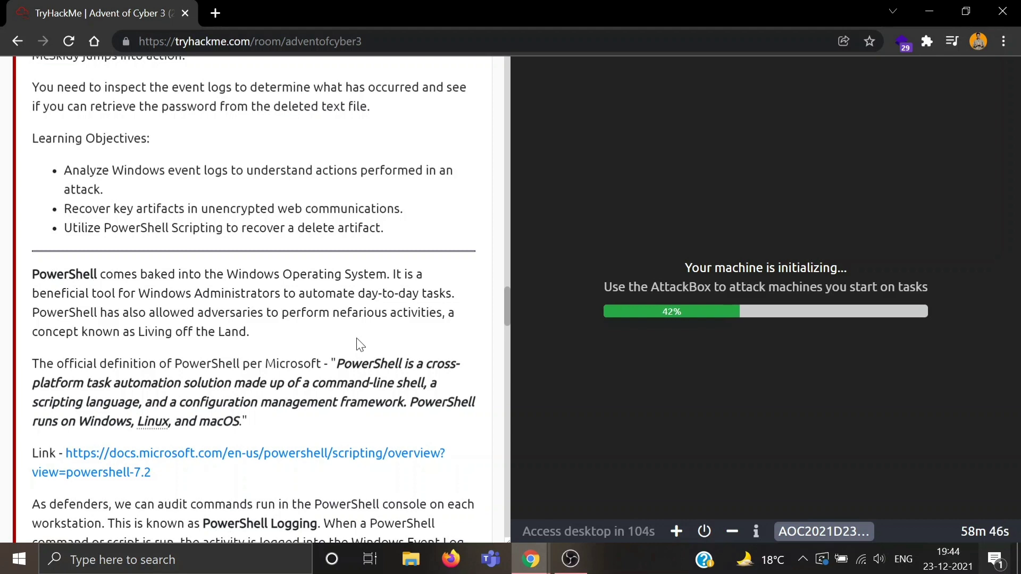
scroll(360, 345, "down", 3)
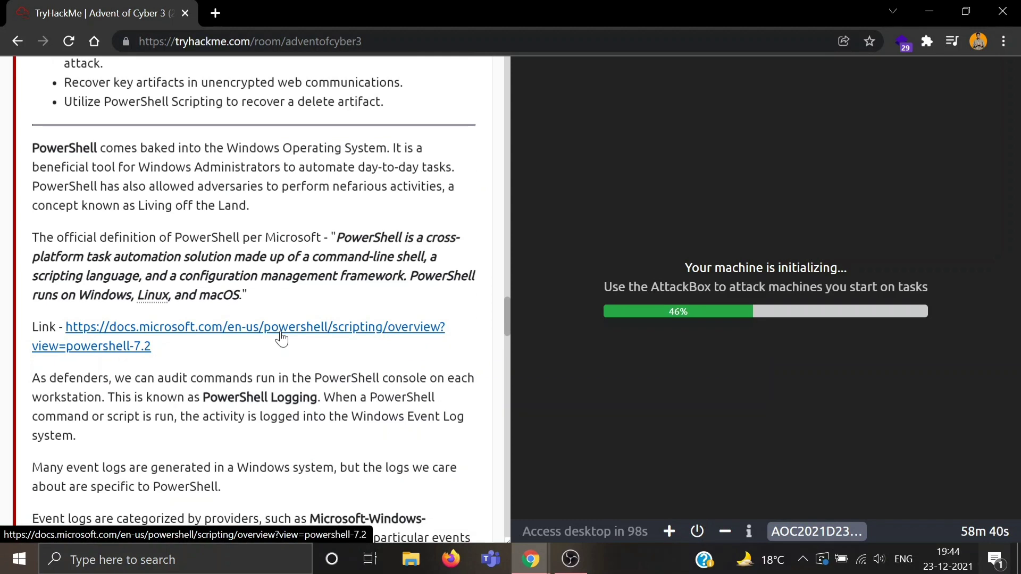
scroll(281, 339, "down", 2)
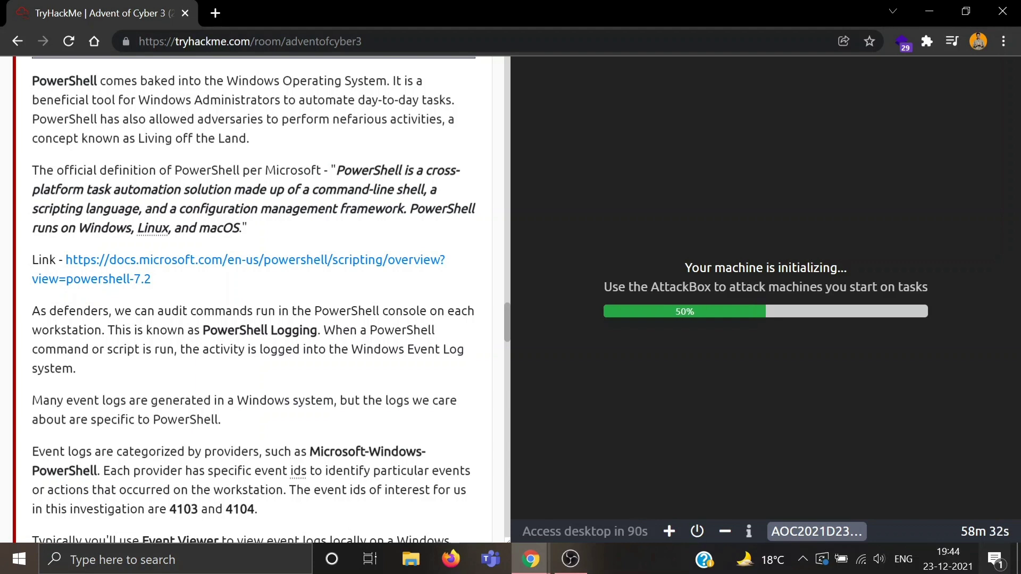
scroll(254, 298, "down", 1)
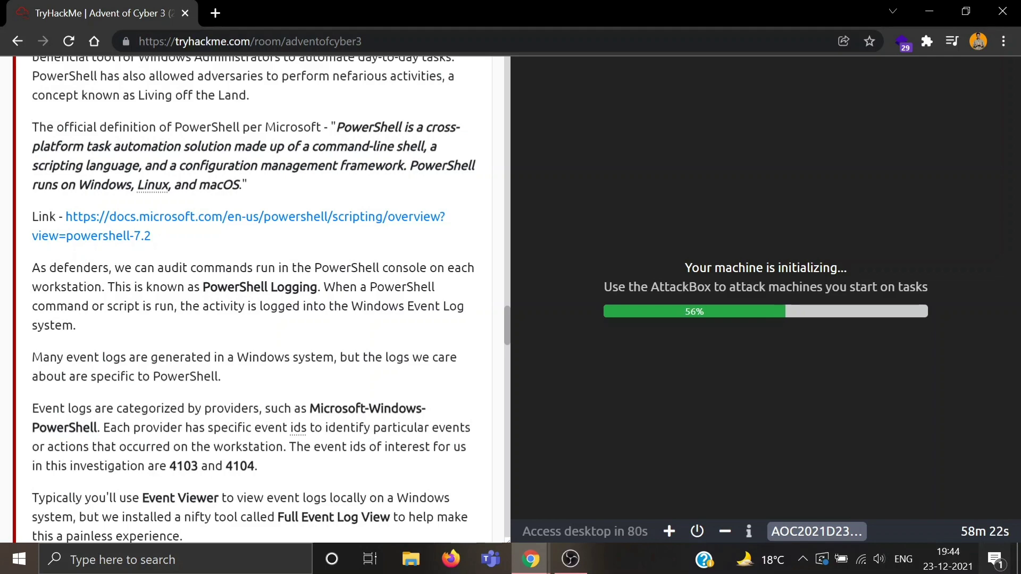
scroll(287, 285, "down", 2)
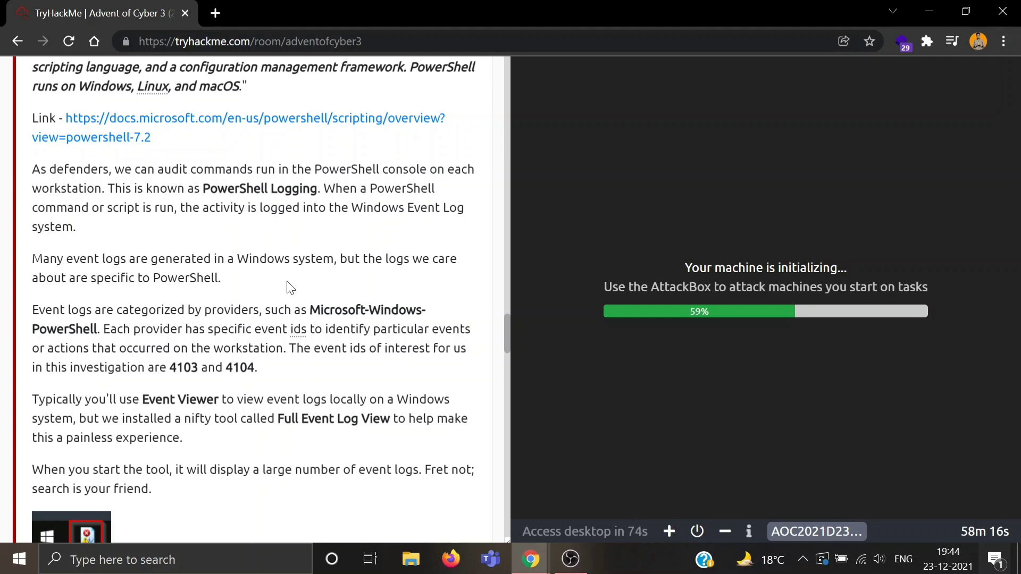
scroll(290, 287, "down", 1)
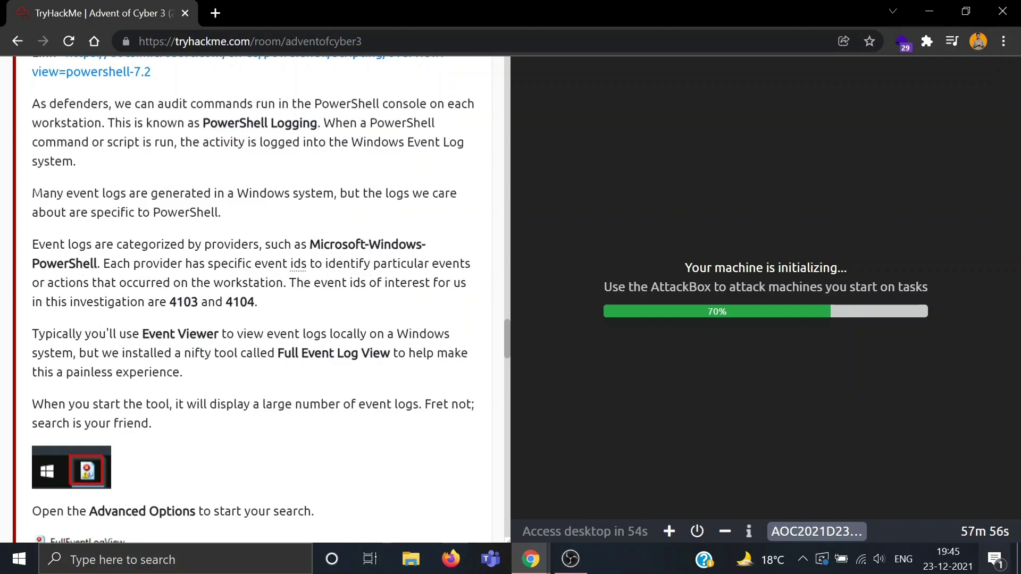
left_click_drag(169, 302, 274, 298)
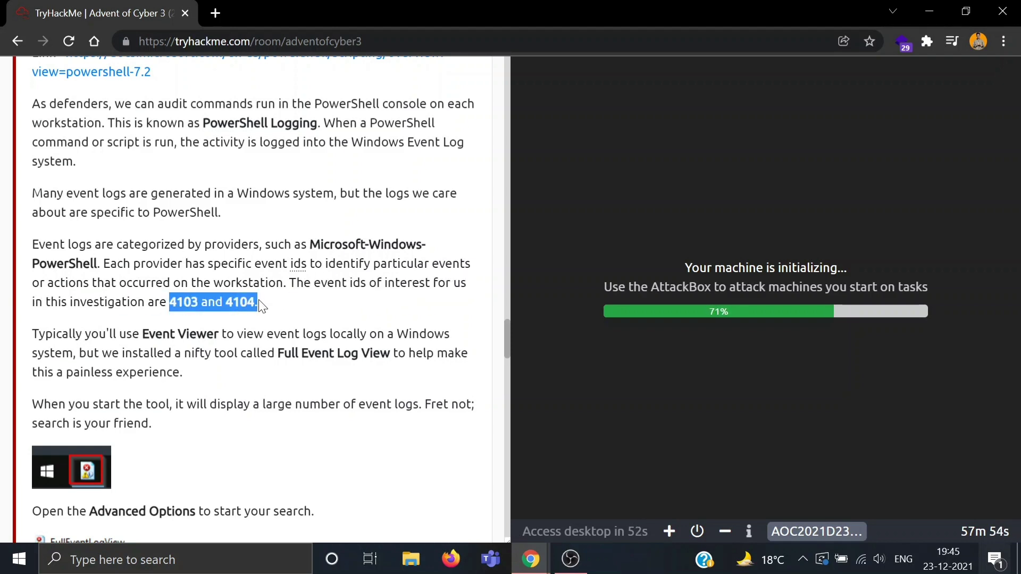
left_click(258, 301)
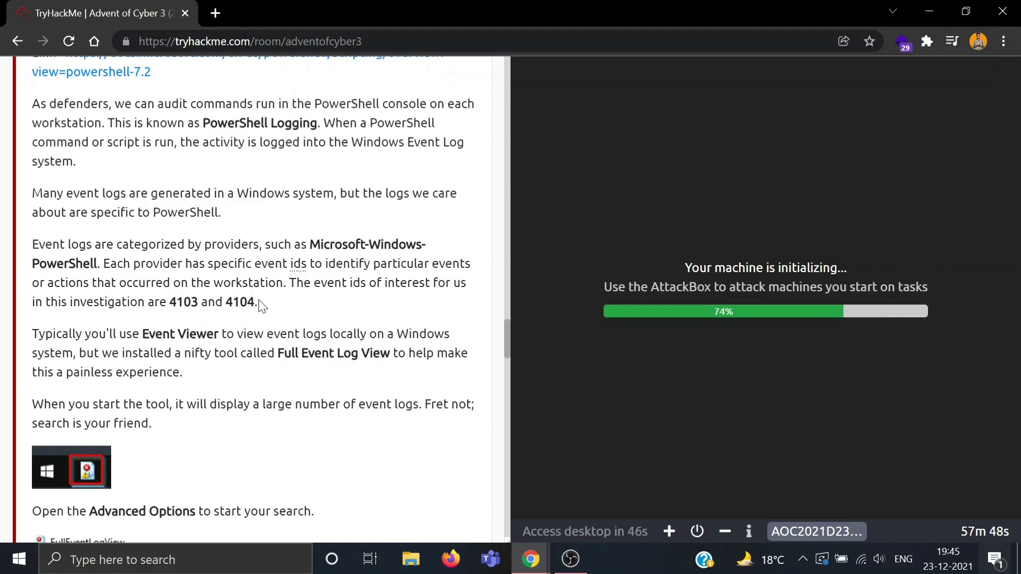
scroll(260, 305, "down", 2)
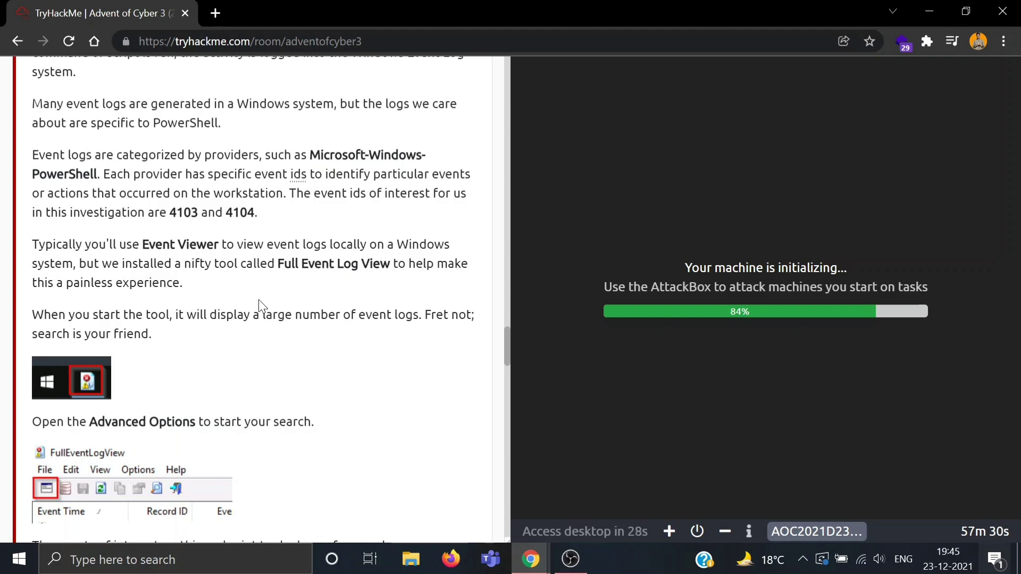
scroll(259, 306, "down", 1)
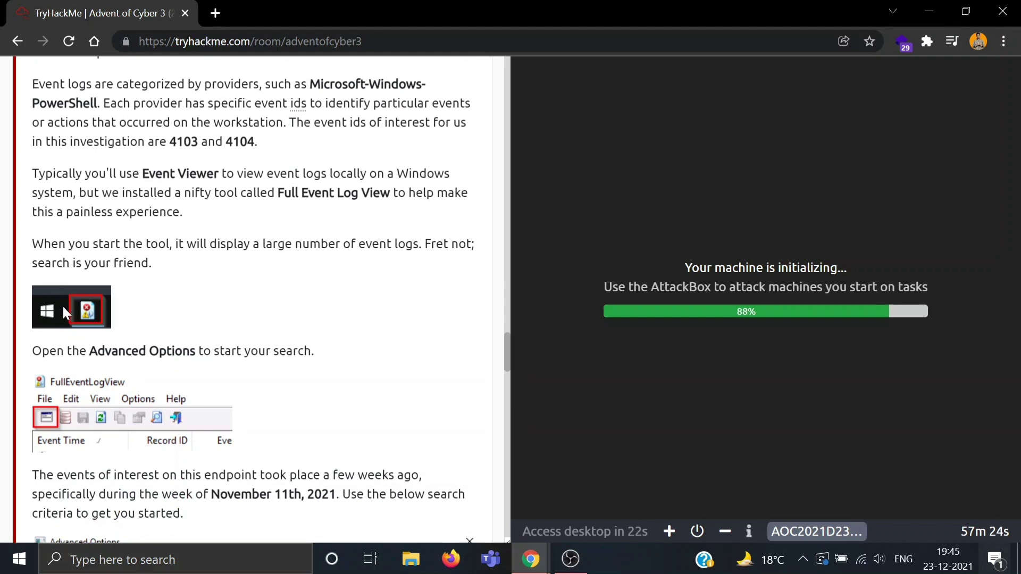
scroll(82, 312, "down", 1)
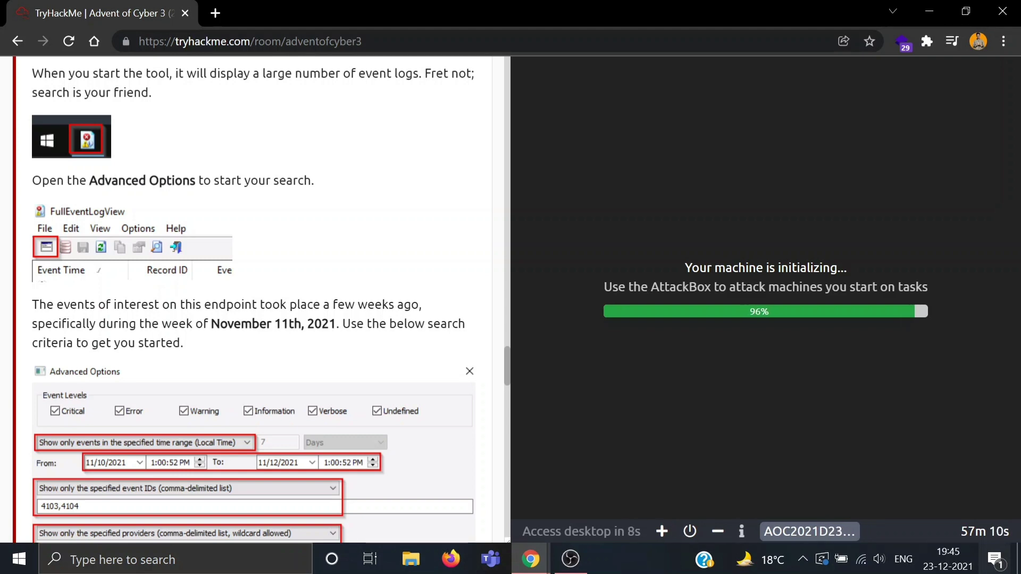
Step: Scroll through the room page's machine credentials section
scroll(189, 320, "down", 10)
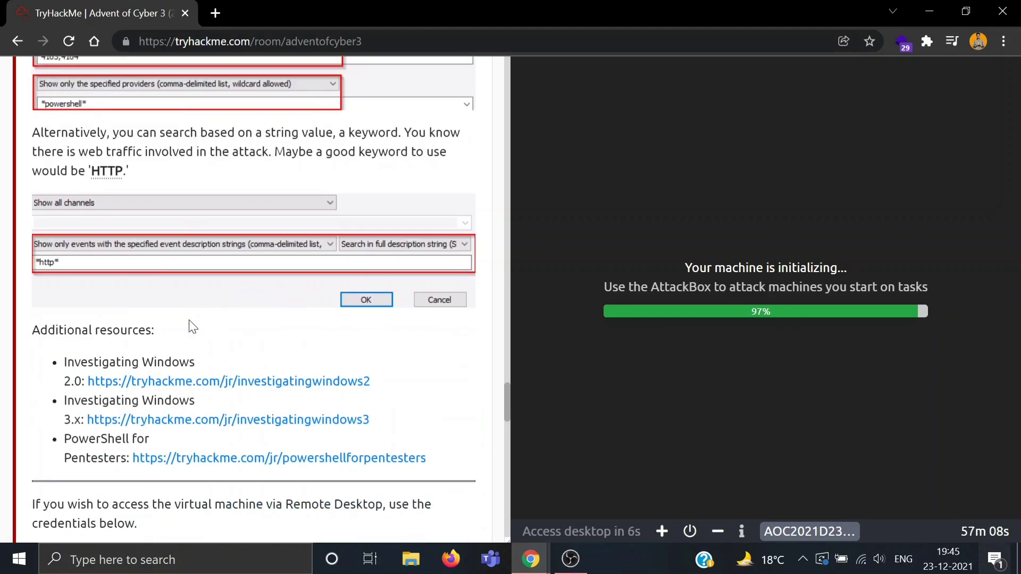
scroll(189, 320, "up", 3)
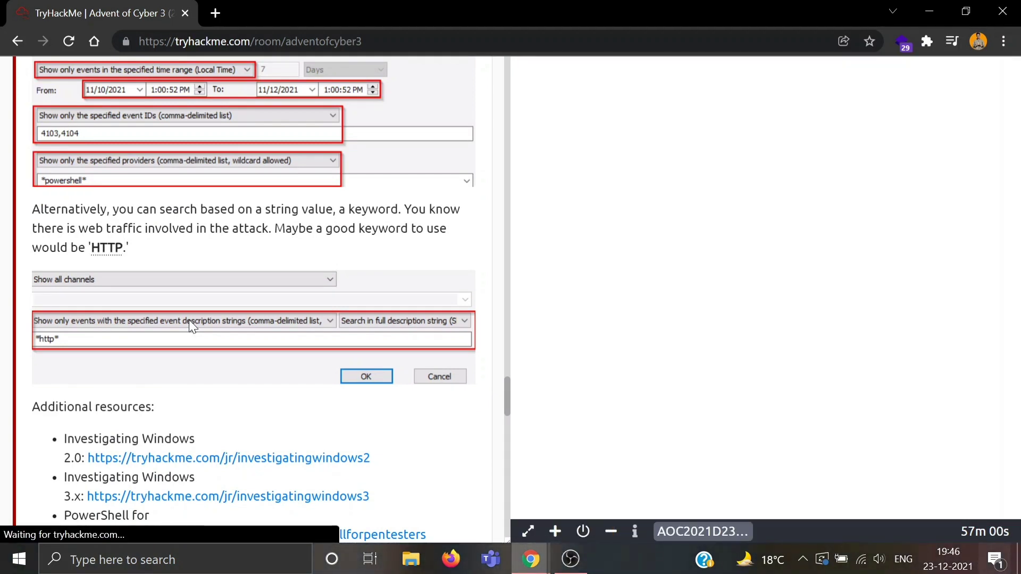
scroll(189, 320, "down", 3)
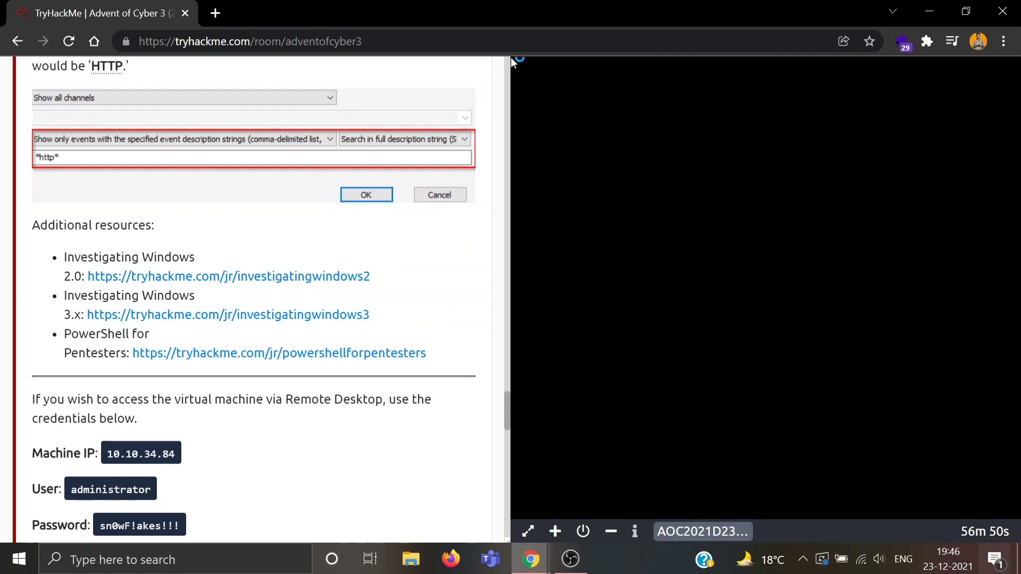
scroll(512, 60, "down", 3)
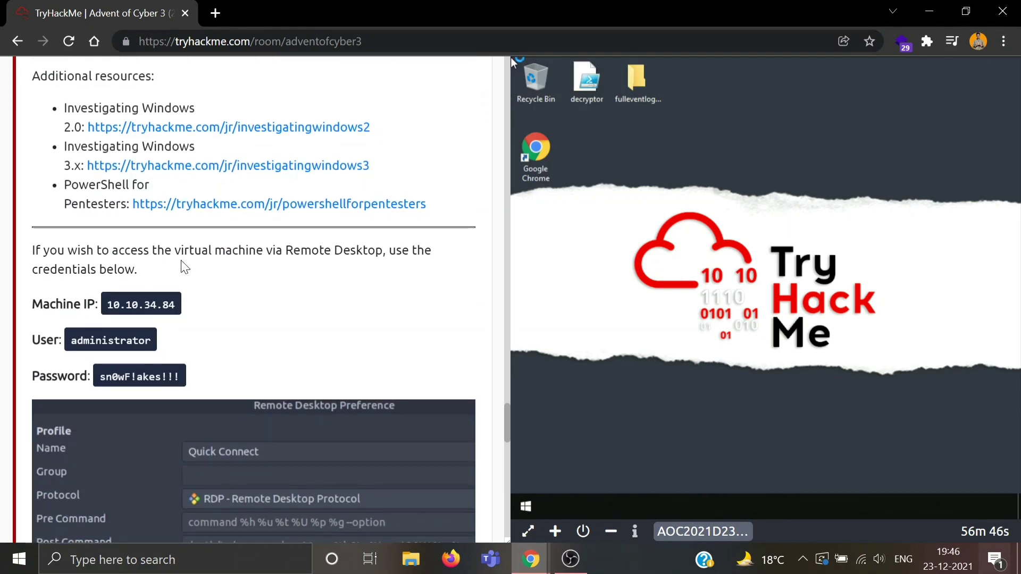
scroll(181, 262, "down", 8)
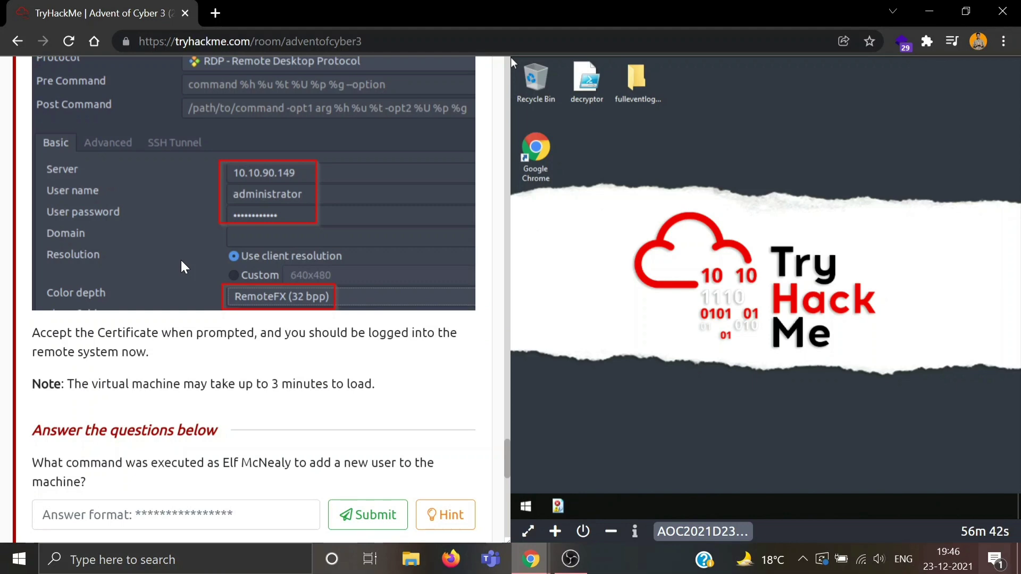
scroll(180, 260, "up", 3)
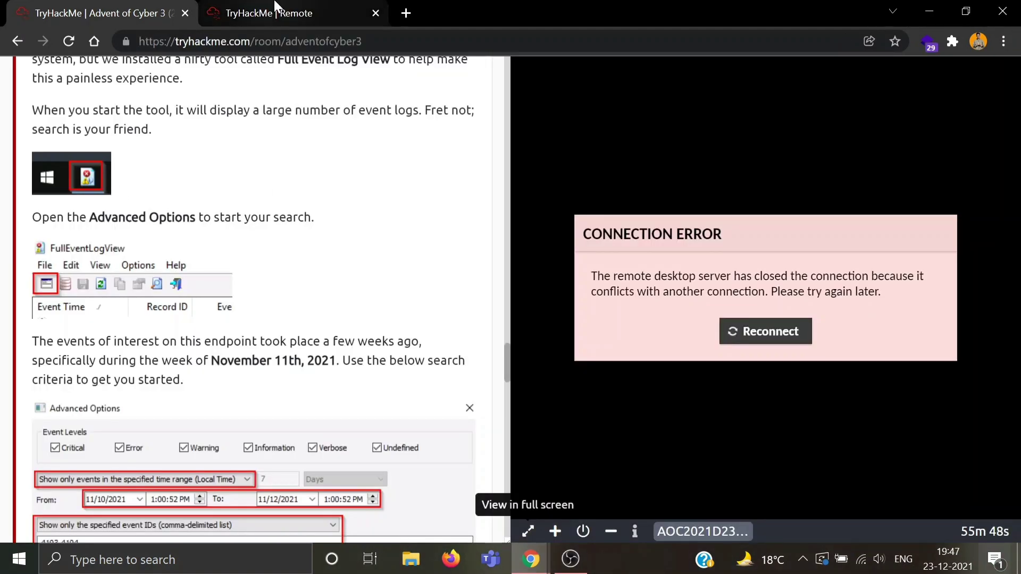
Step: Maximise FullEventLogView on the remote desktop, checking the room tutorial along the way
left_click(277, 7)
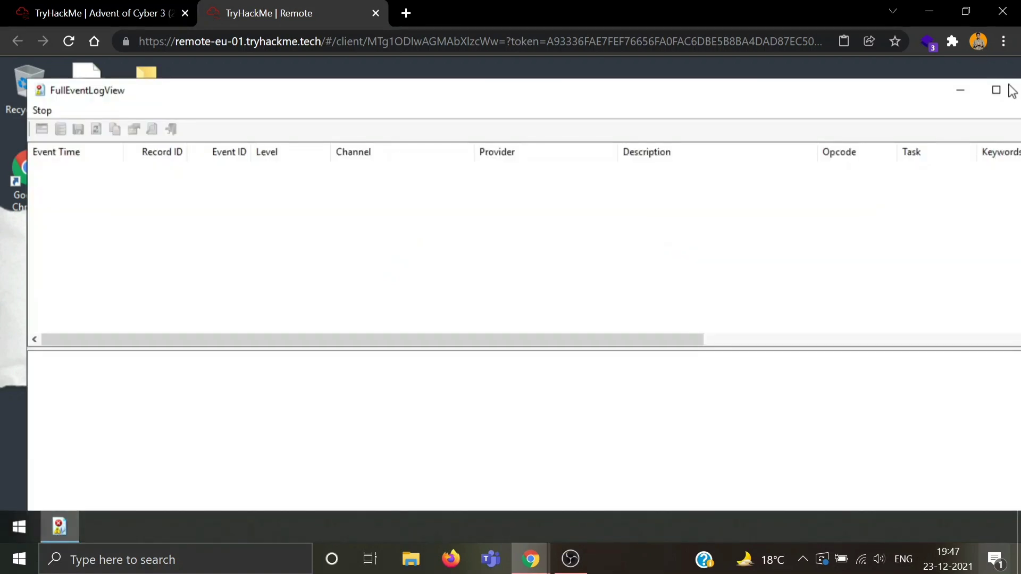
left_click(996, 91)
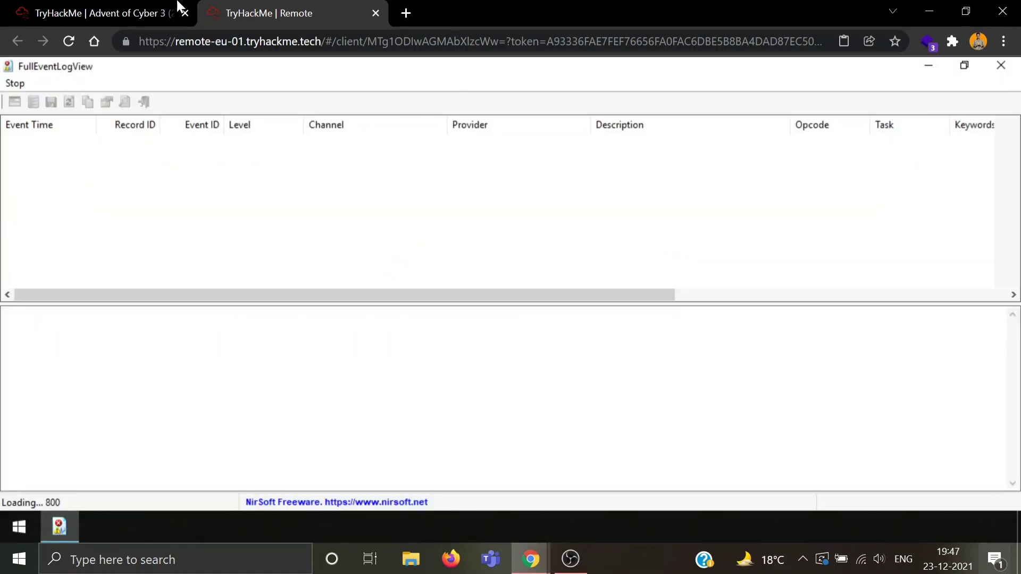
left_click(73, 6)
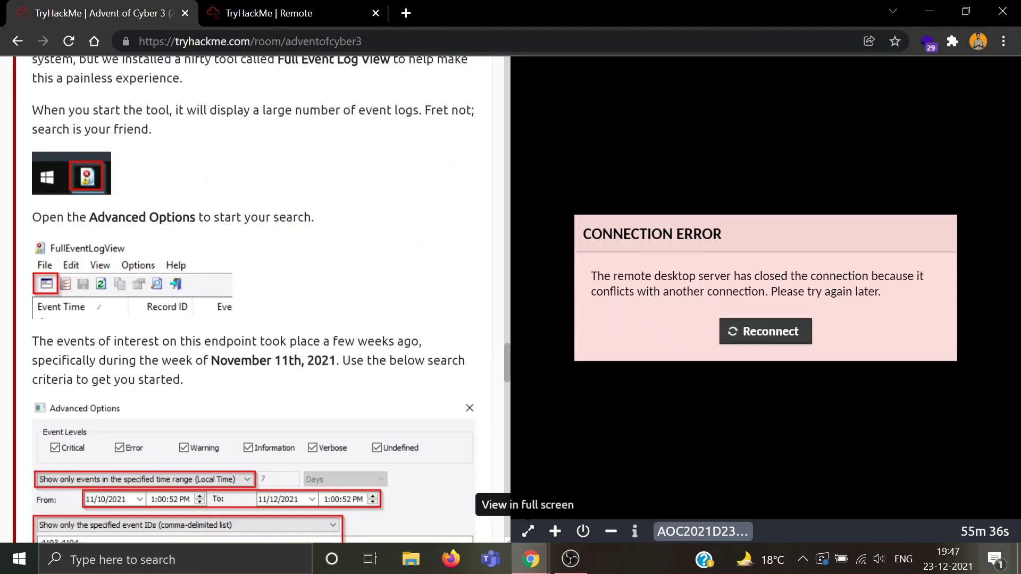
scroll(254, 300, "down", 1)
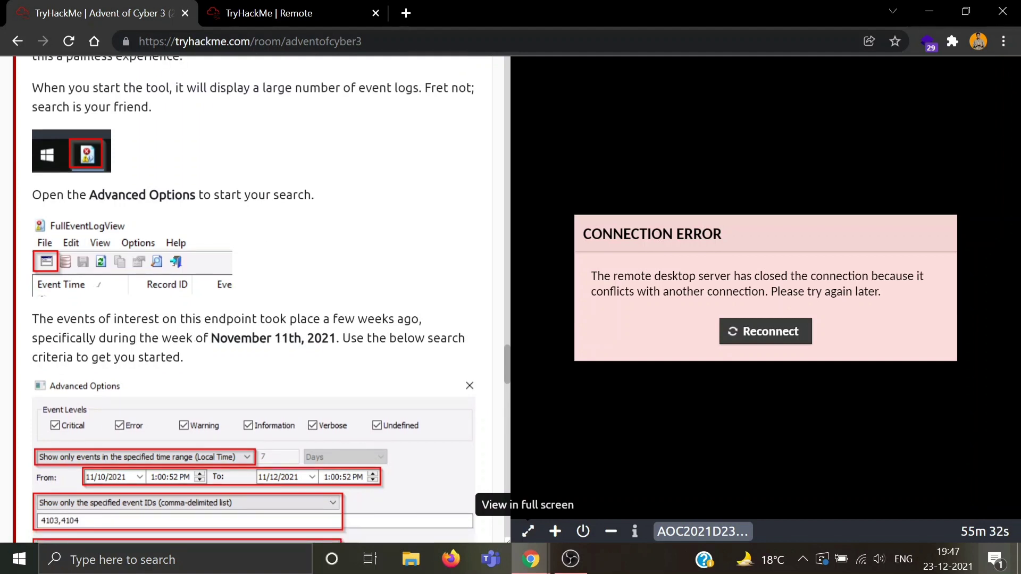
scroll(149, 372, "down", 1)
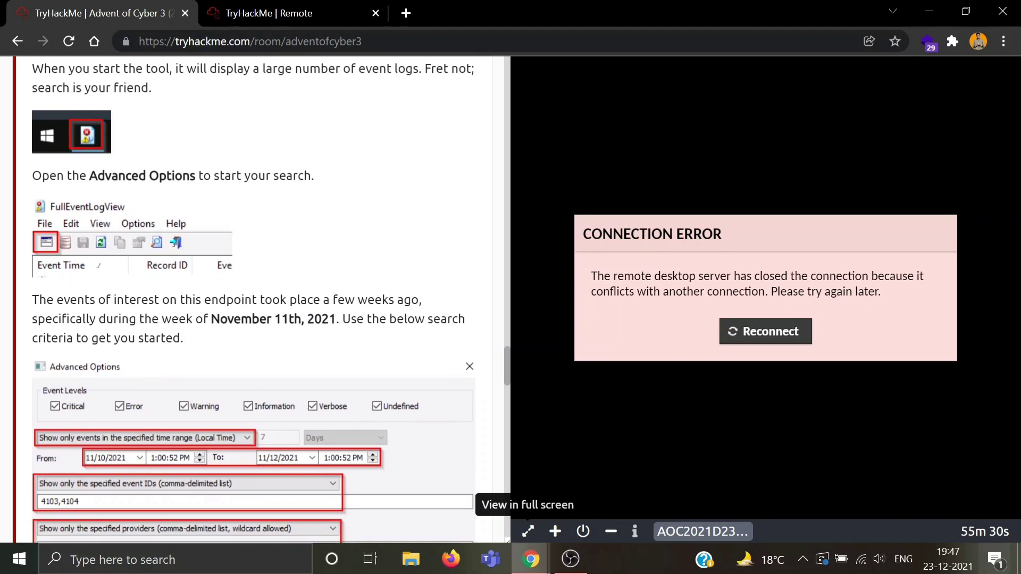
left_click(268, 7)
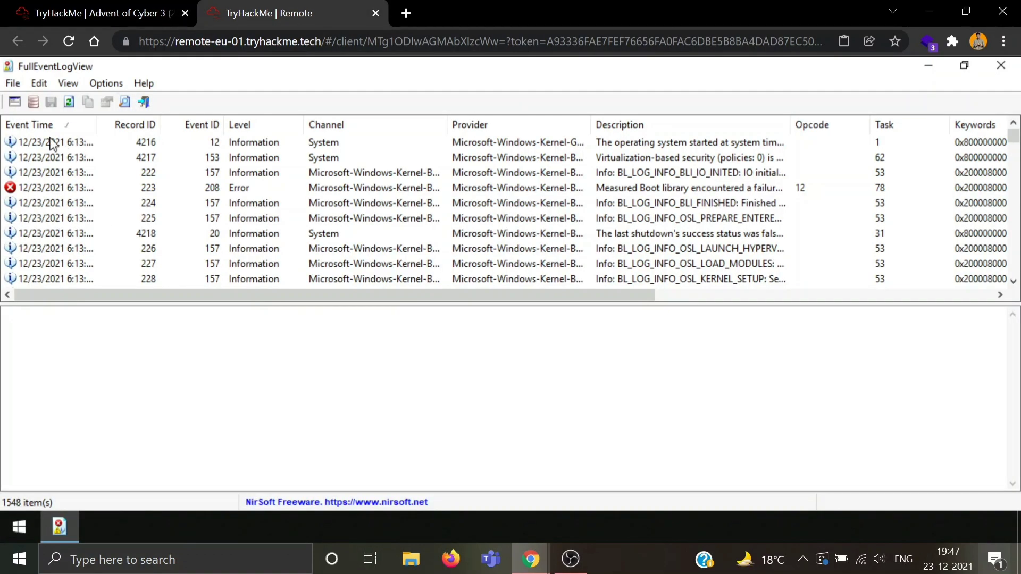
Step: In Advanced Options, choose to show only events in a specified local-time range
left_click(14, 103)
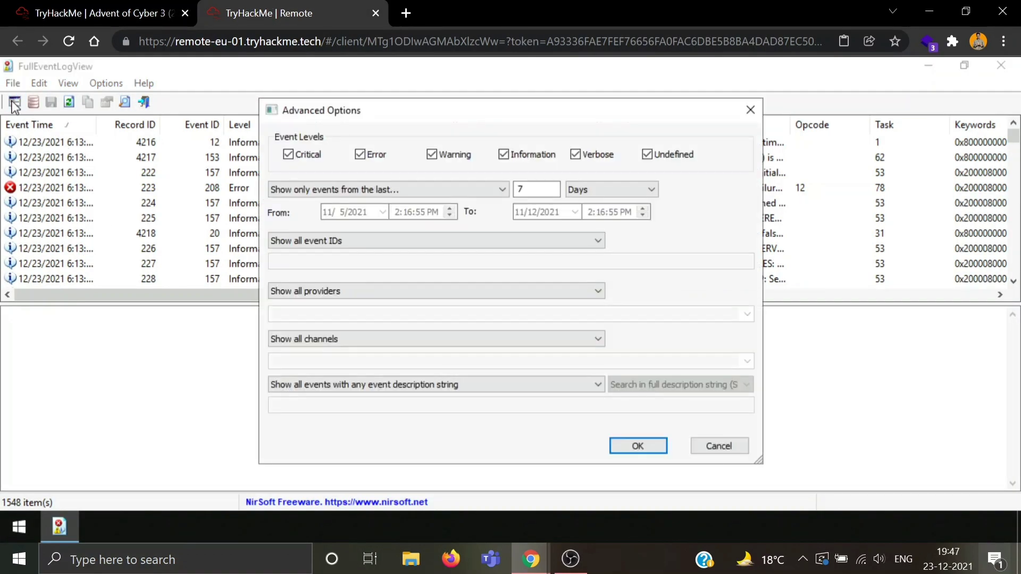
left_click(362, 193)
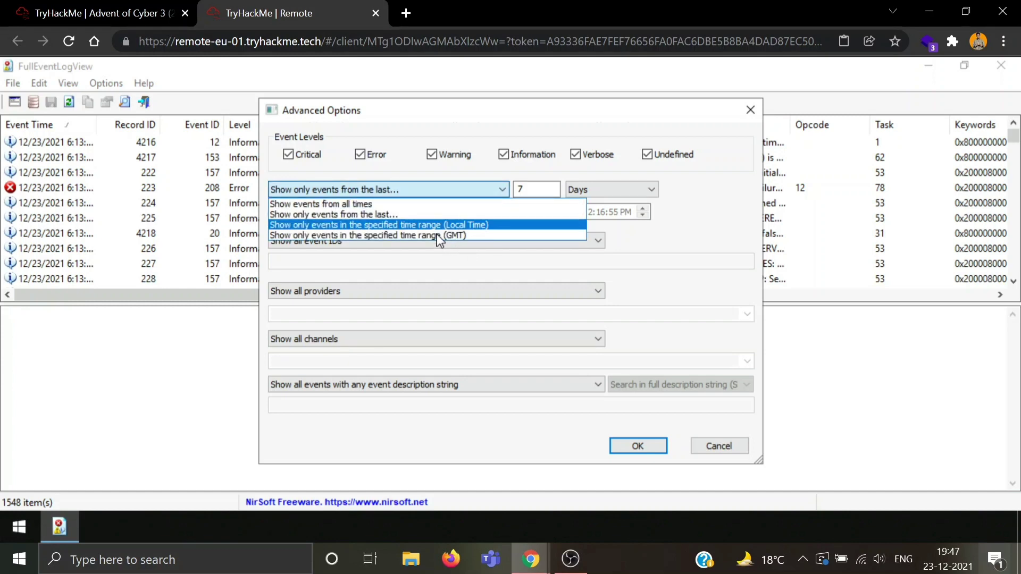
left_click(79, 7)
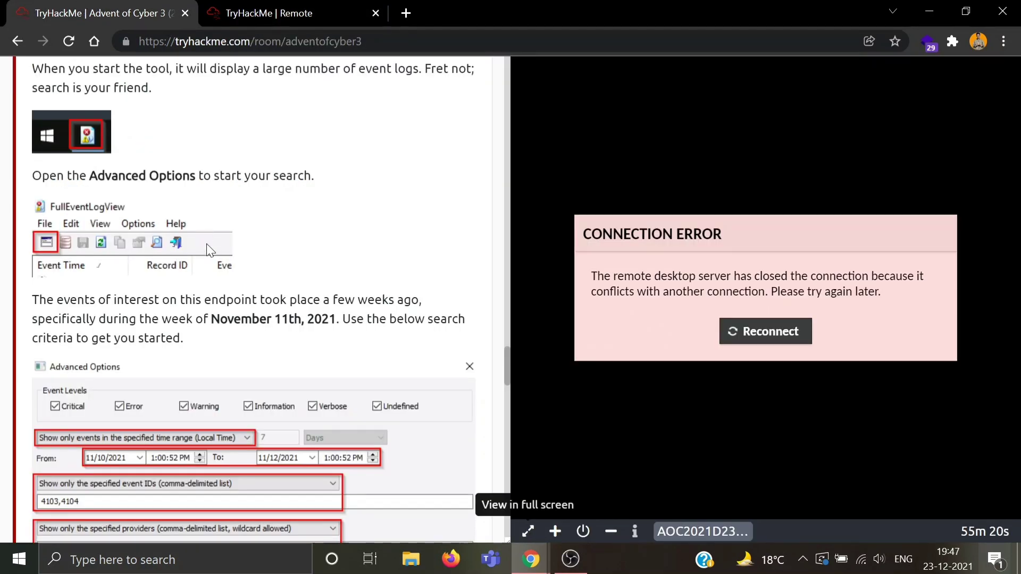
scroll(206, 244, "down", 1)
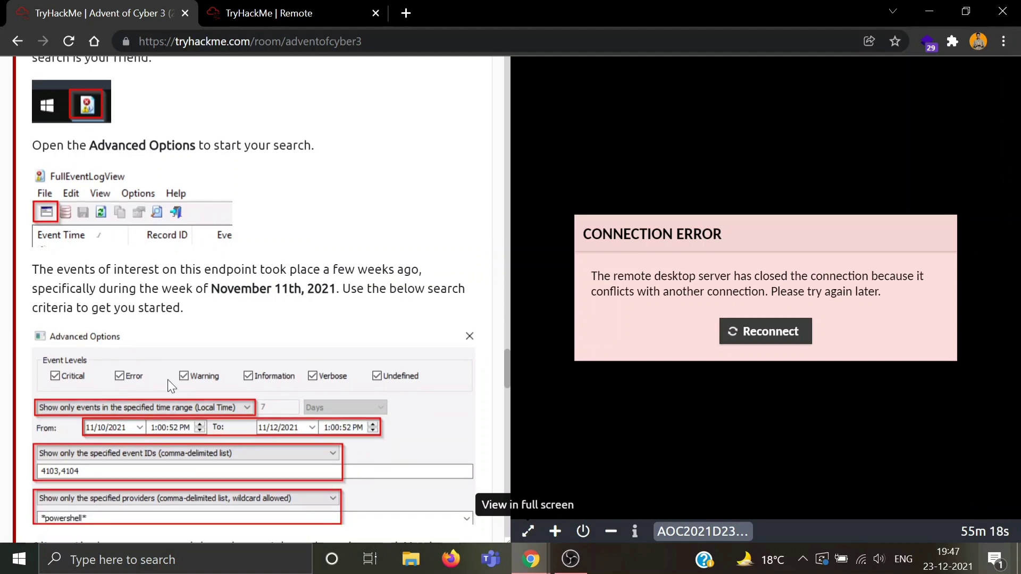
left_click(250, 10)
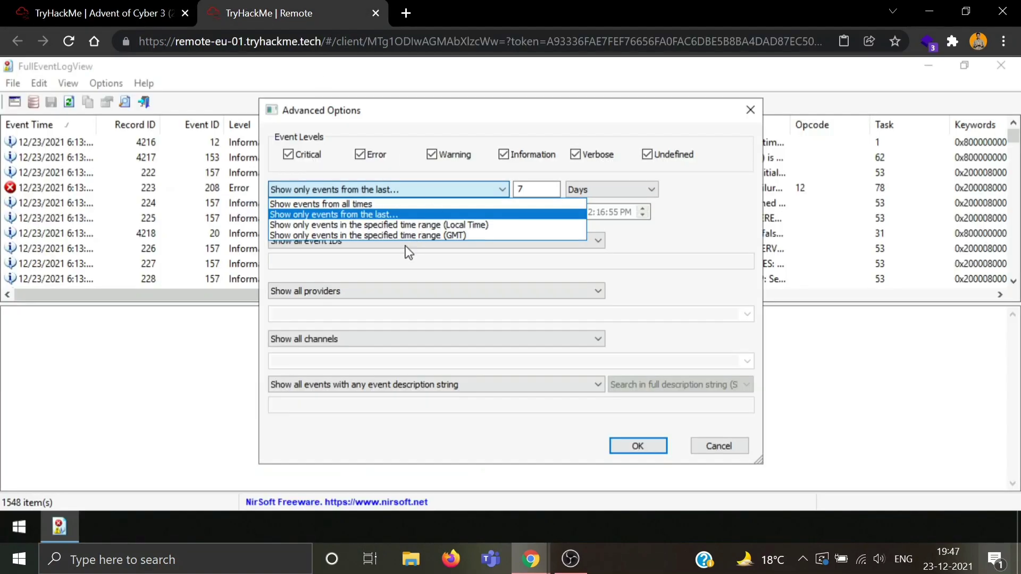
left_click(399, 224)
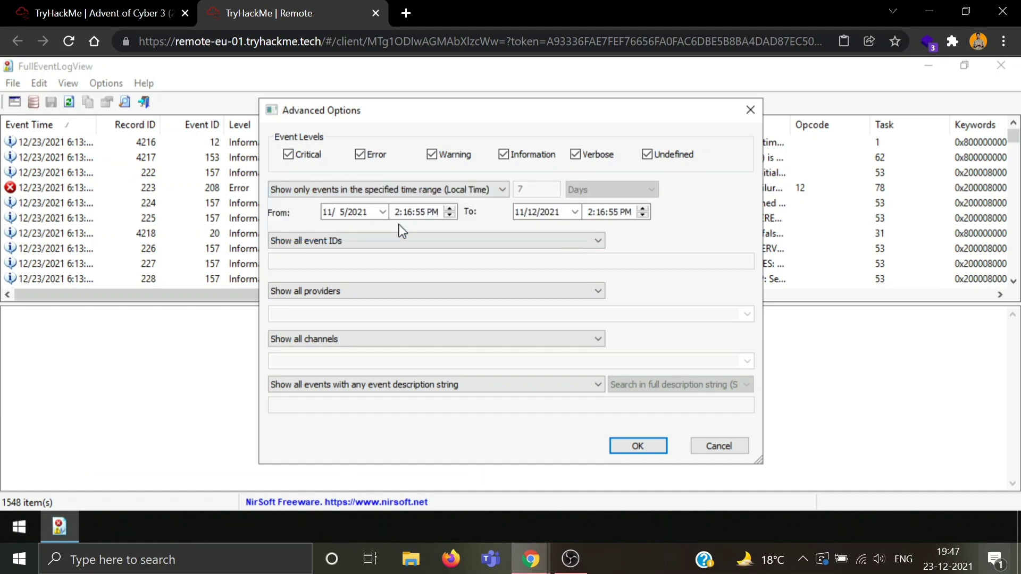
left_click(74, 11)
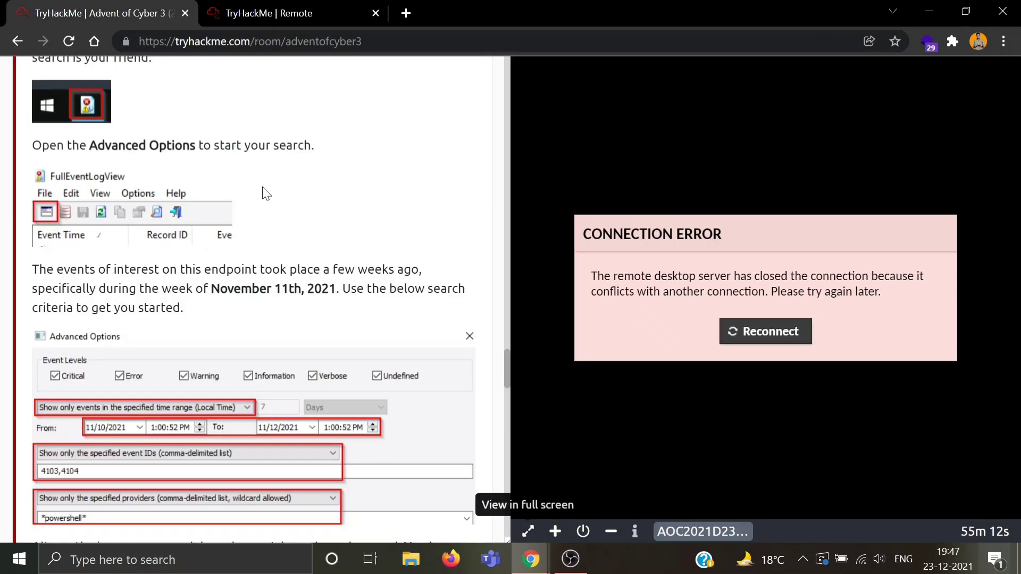
scroll(213, 337, "down", 1)
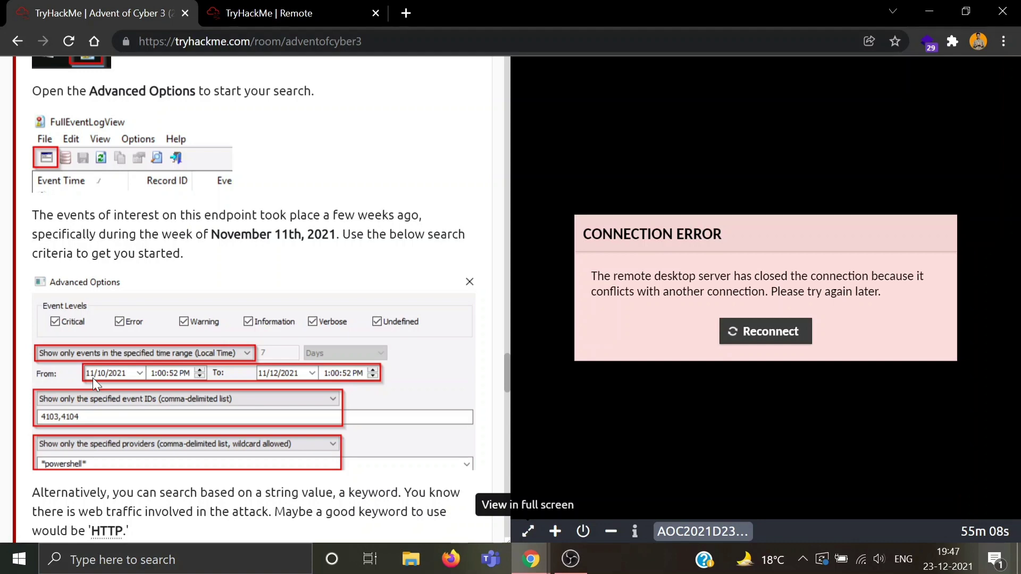
scroll(92, 377, "down", 1)
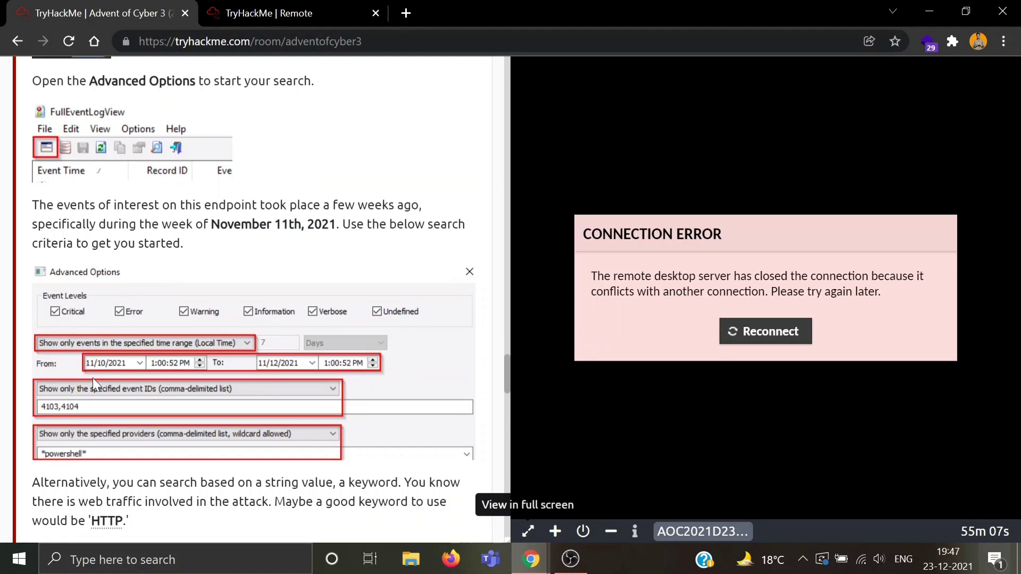
left_click(261, 6)
Step: Set the From date to 11/10/2021
left_click(343, 215)
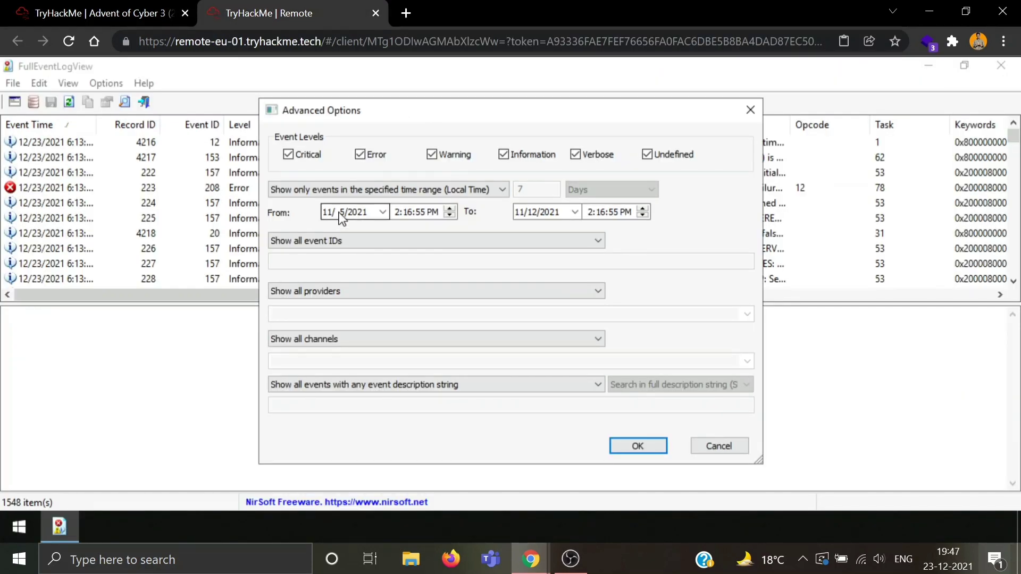
left_click(343, 215)
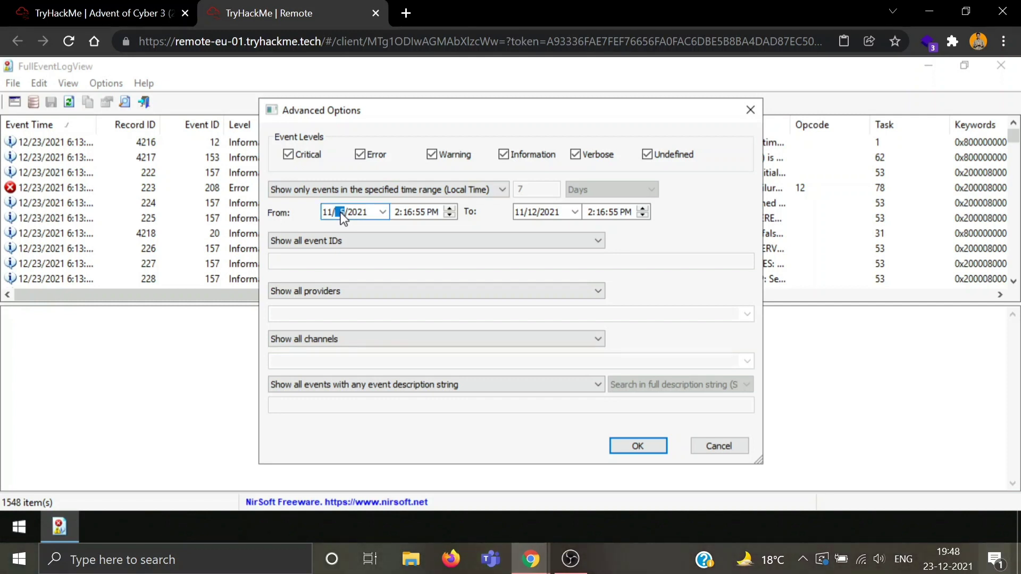
type("10")
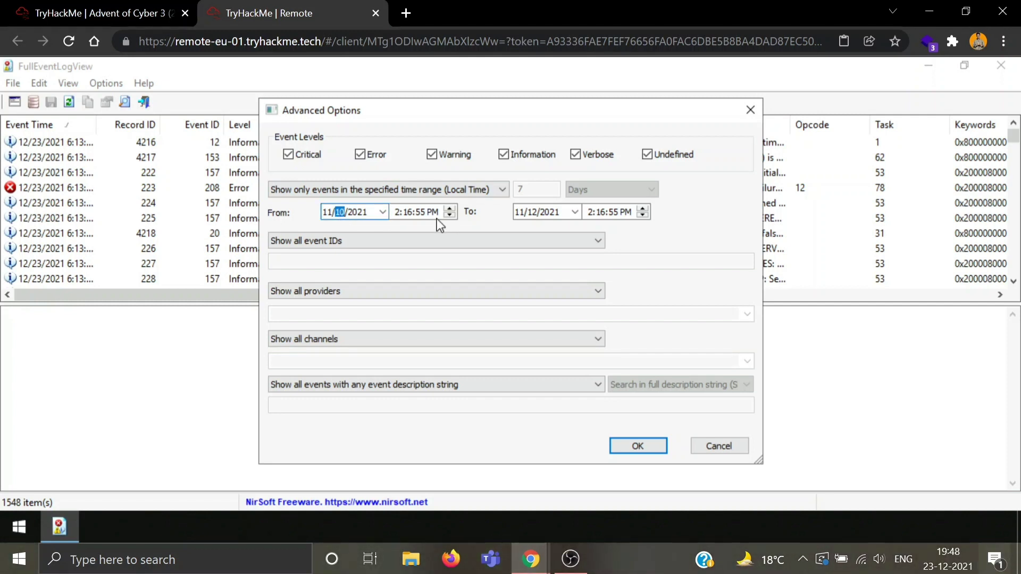
left_click(428, 214)
left_click(53, 13)
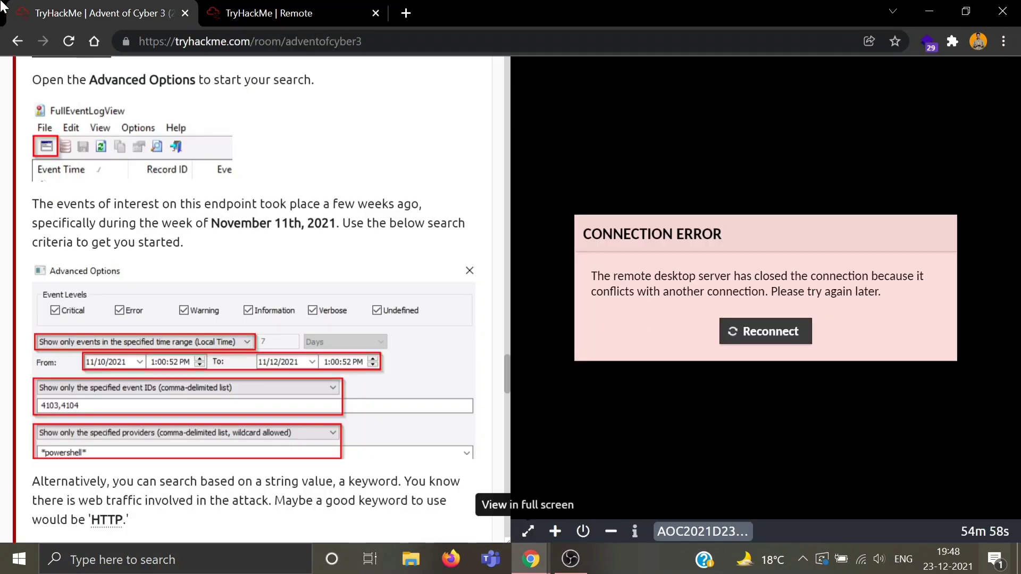
left_click(246, 7)
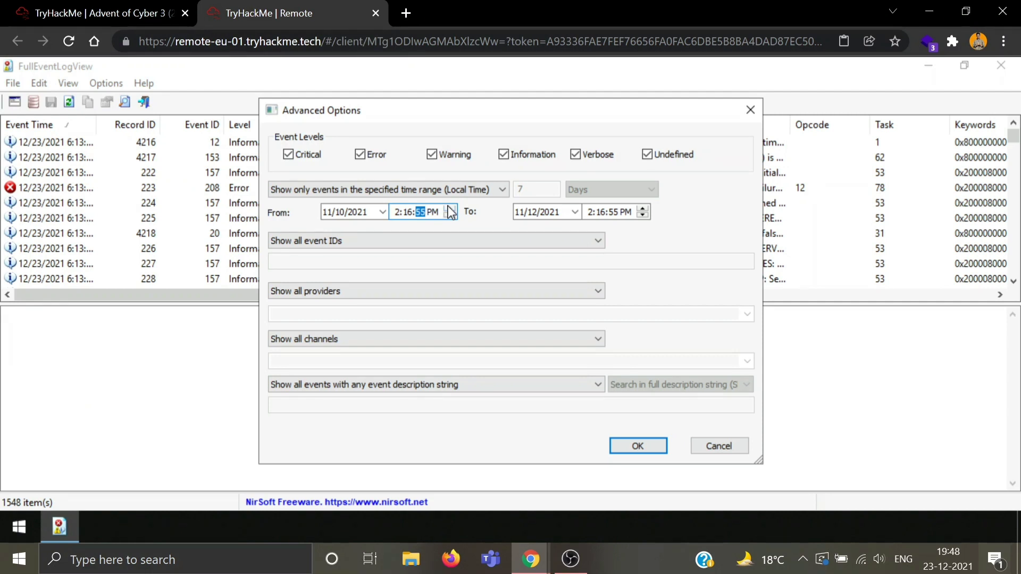
Step: Set the From time to 1:00:52 PM, comparing it with the tutorial
left_click(396, 212)
type("1")
left_click(408, 213)
key("Right")
key("Right")
key("Left")
left_click(98, 13)
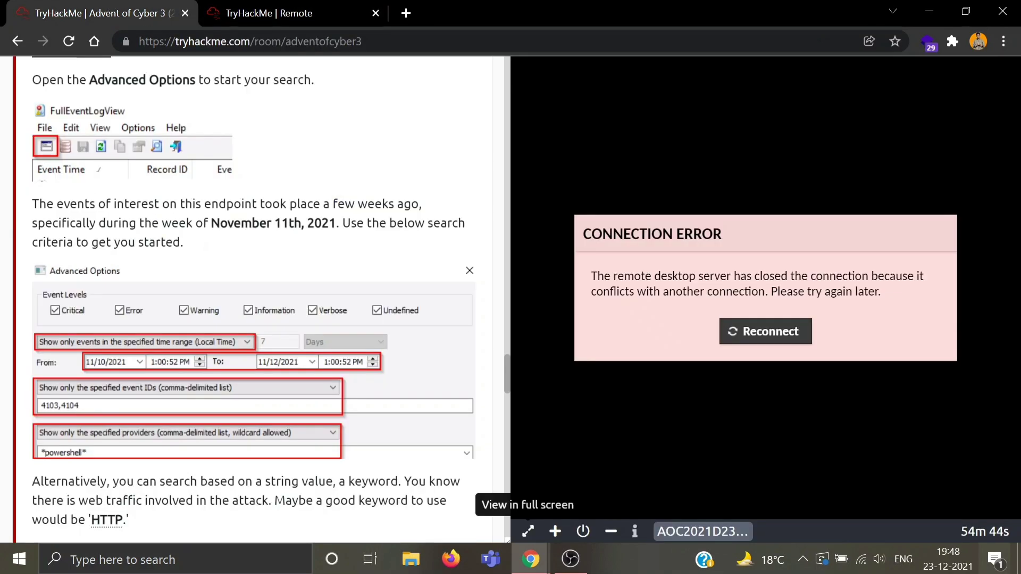
scroll(324, 283, "down", 1)
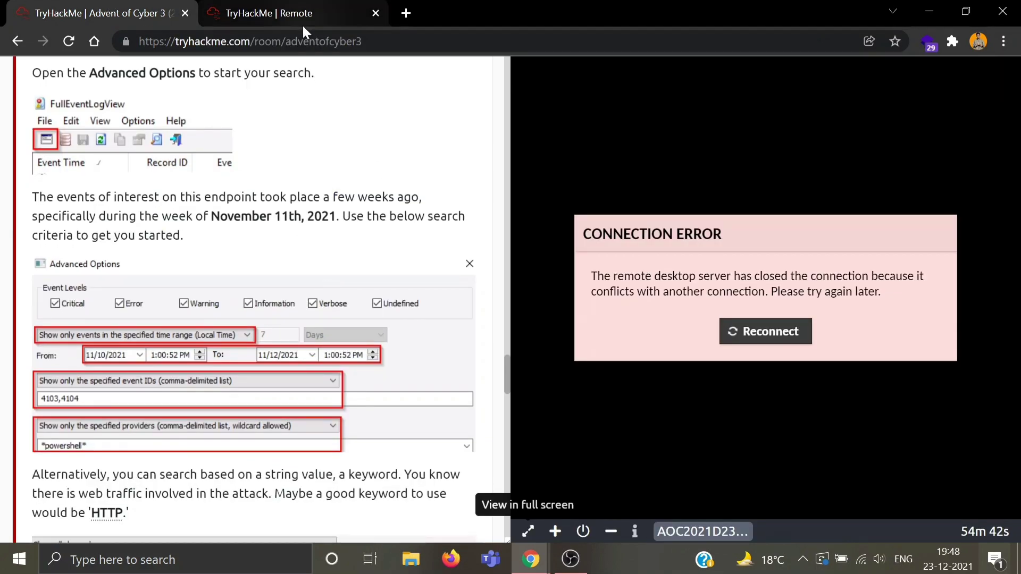
left_click(266, 6)
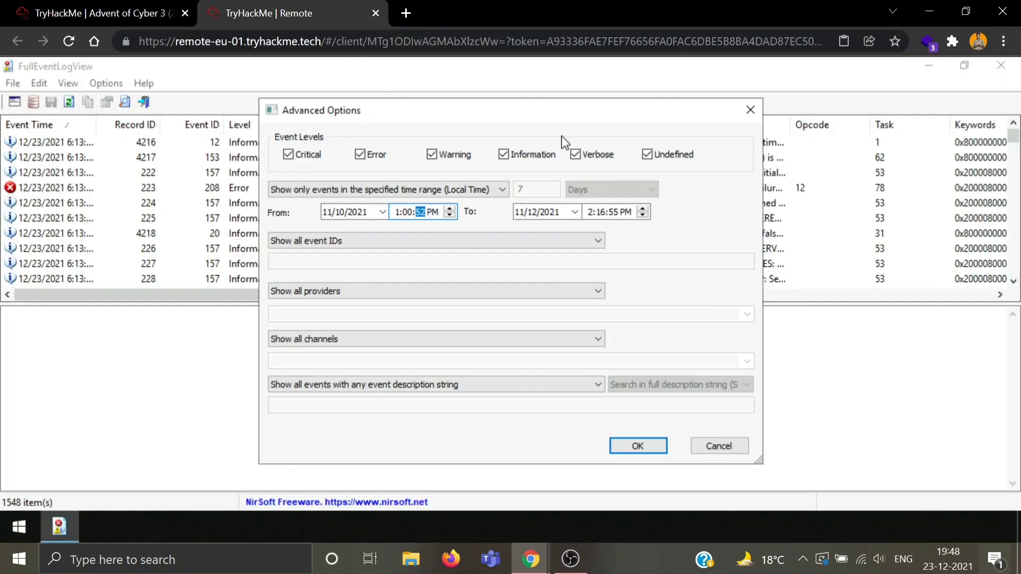
left_click(60, 7)
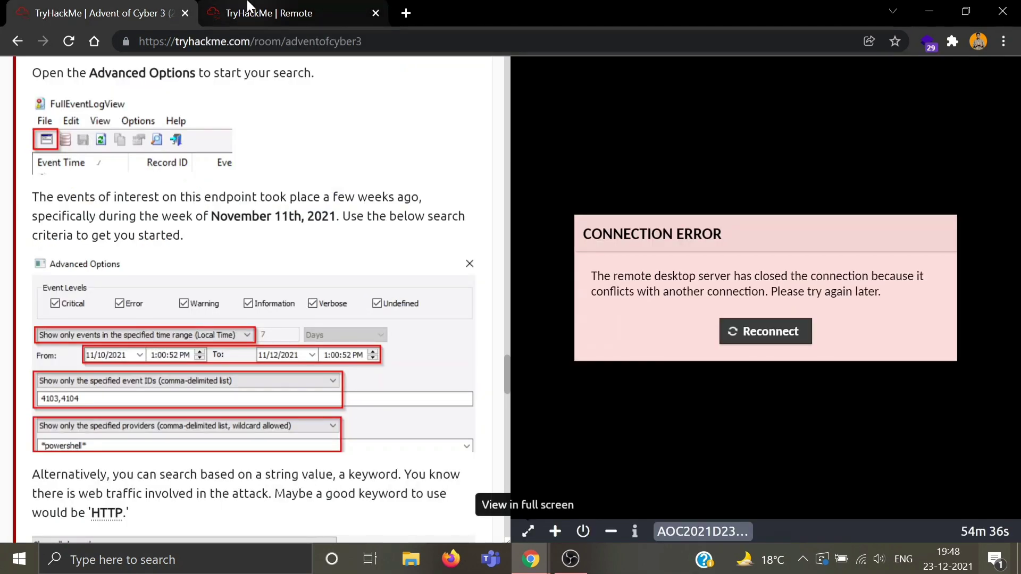
left_click(248, 6)
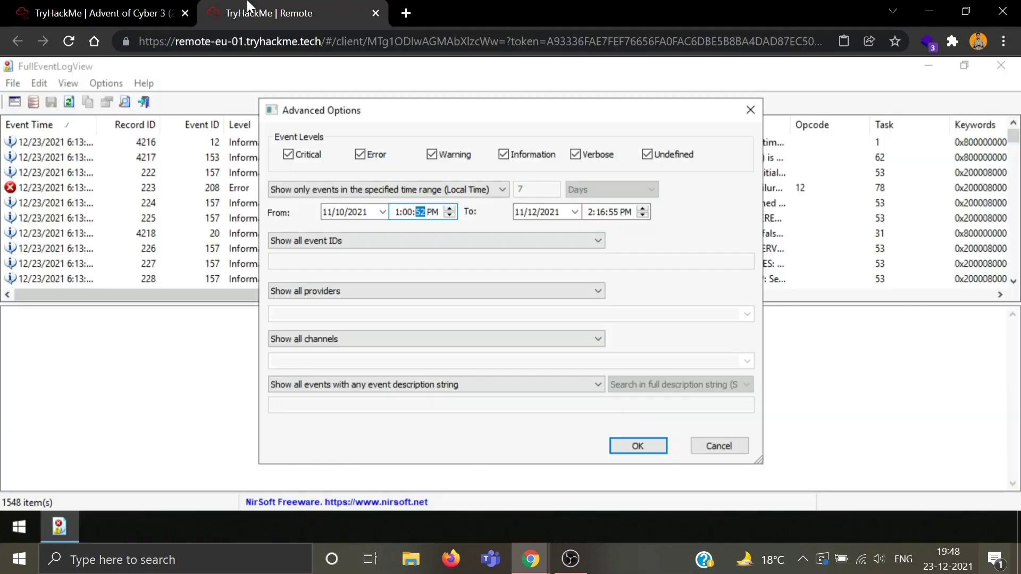
left_click(412, 213)
Step: Set the To time to 11/12/2021 1:00:52 PM
left_click(643, 215)
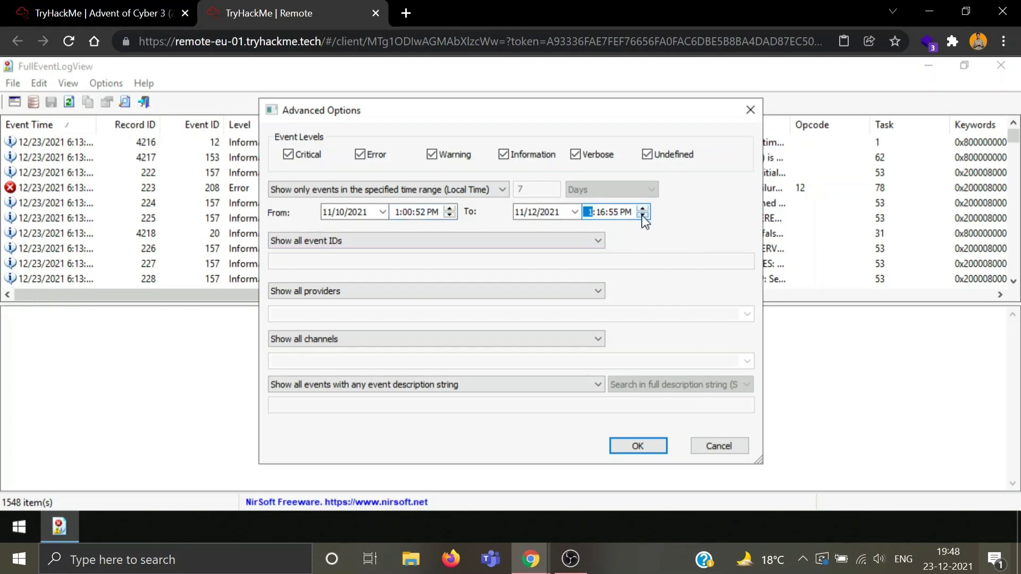
left_click(601, 215)
left_click(614, 215)
left_click(352, 241)
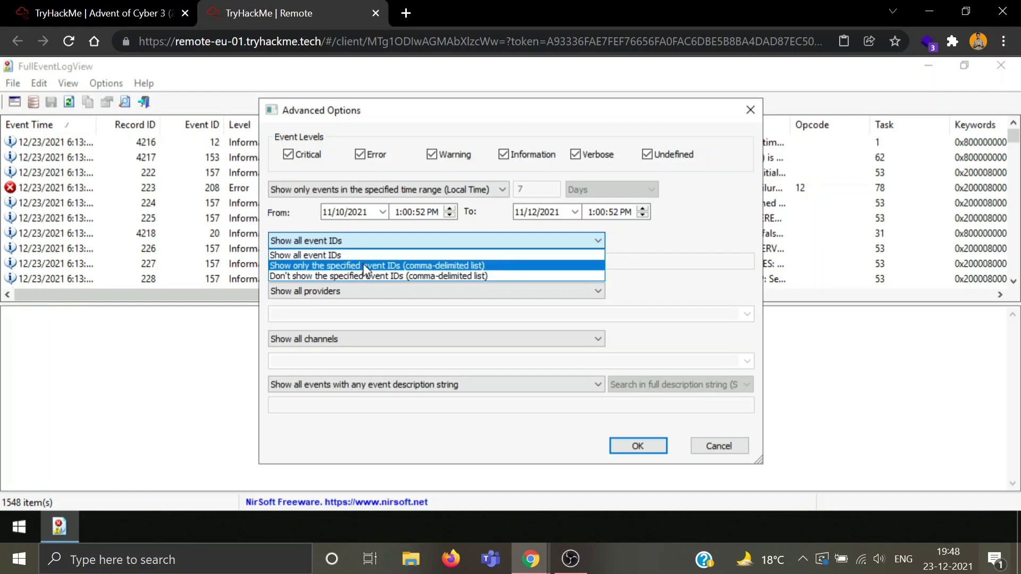
Step: Show only the specified event IDs 4103, 4104
left_click(366, 266)
left_click(357, 262)
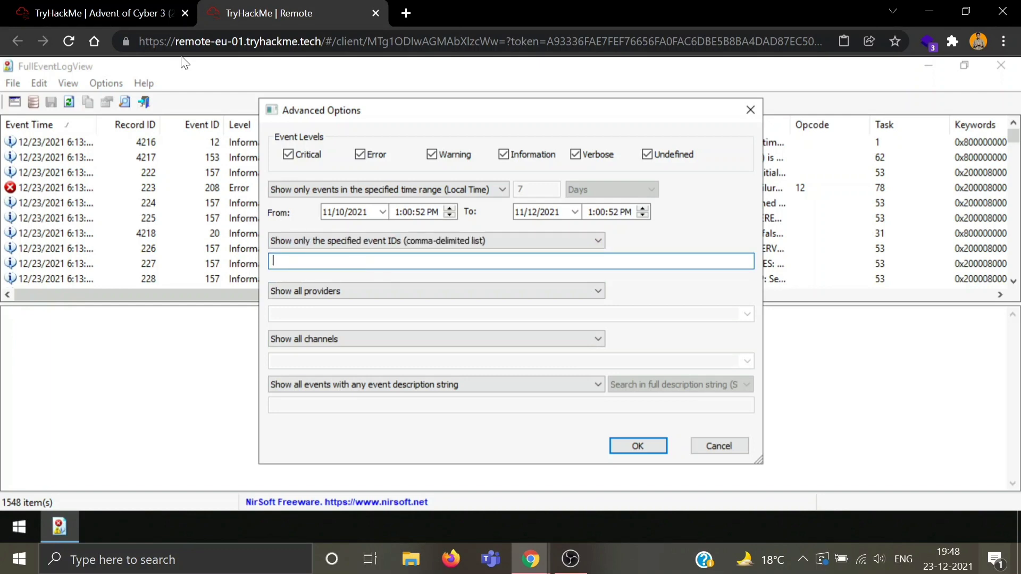
left_click(19, 7)
scroll(269, 278, "up", 5)
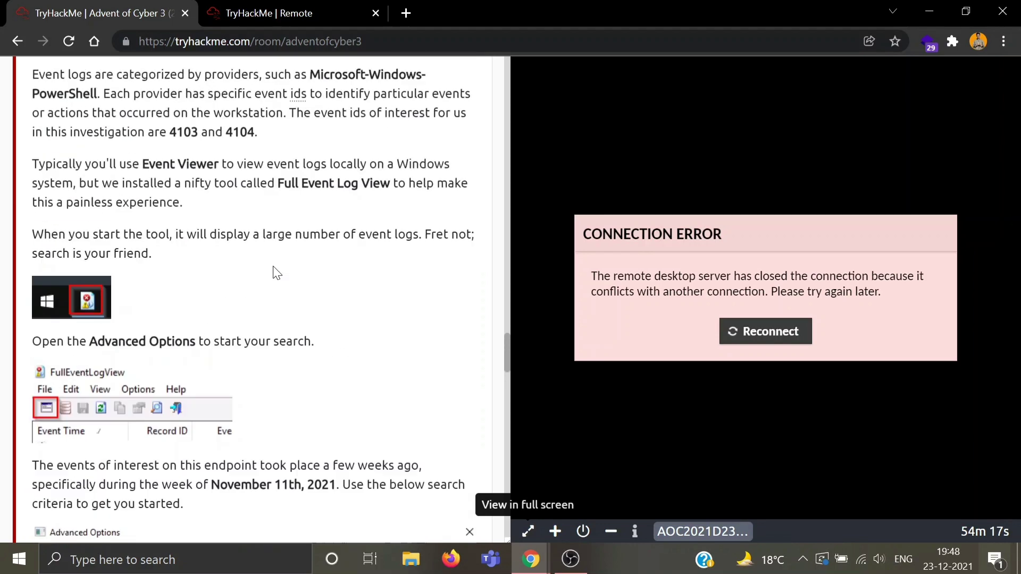
scroll(276, 272, "up", 2)
scroll(213, 273, "down", 1)
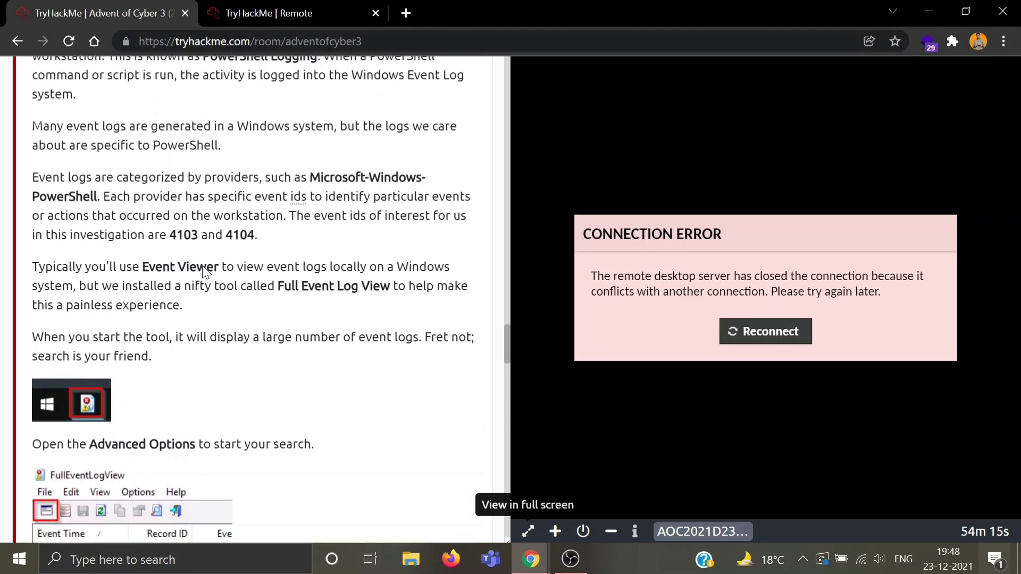
scroll(202, 266, "down", 8)
left_click(302, 16)
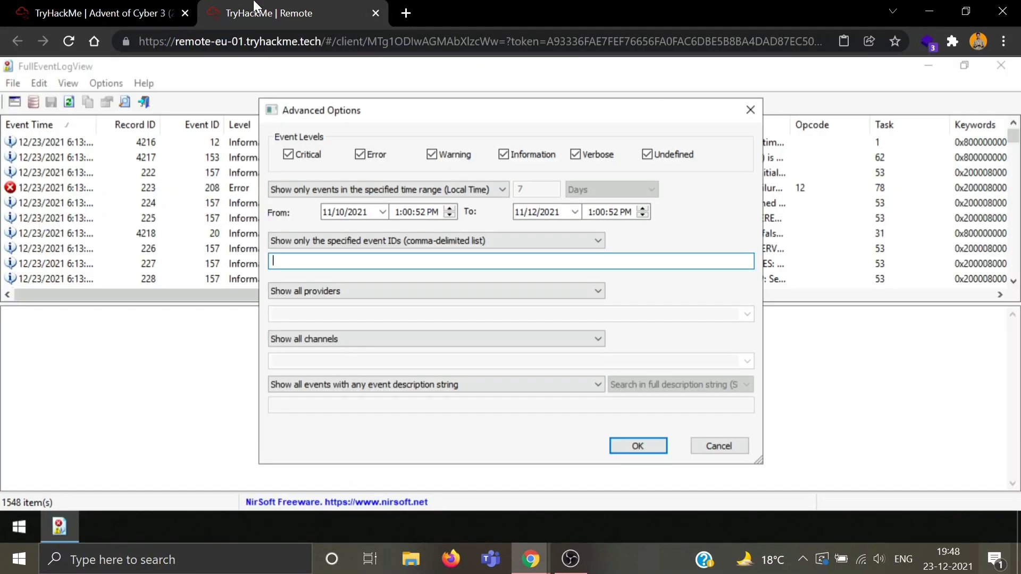
type("410")
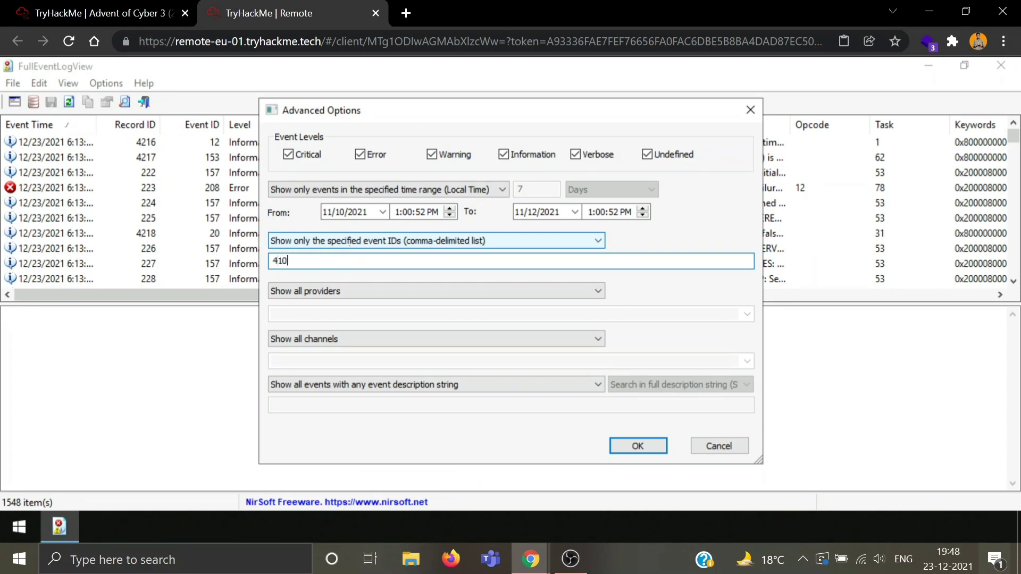
type("3")
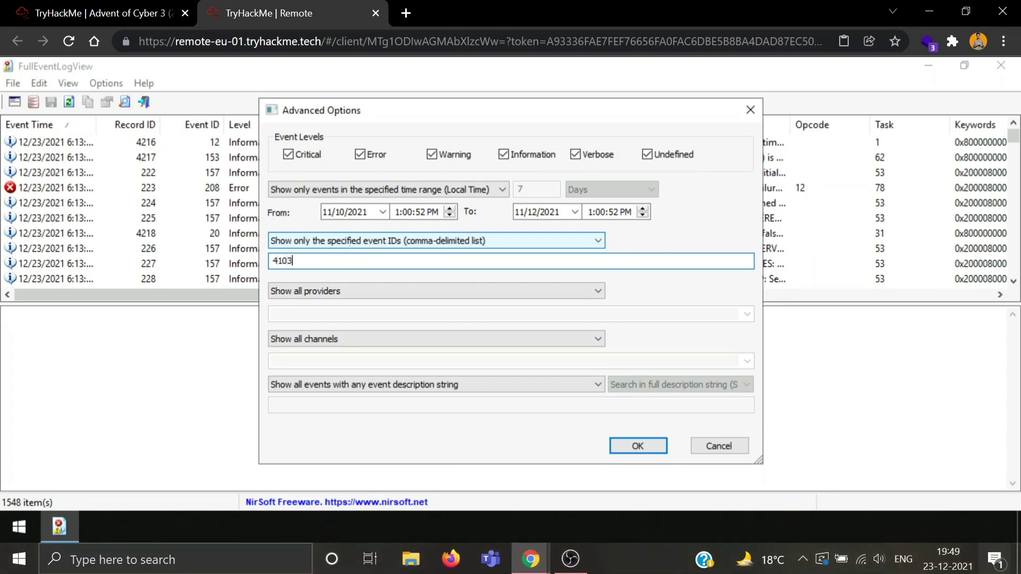
type(", 4104")
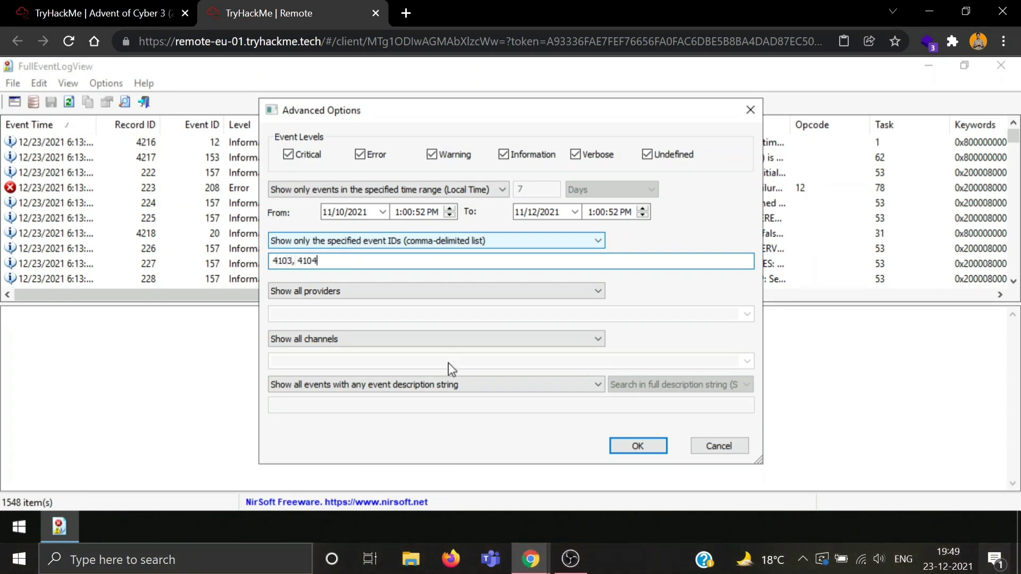
Step: Scroll the room page to the tutorial's provider search criteria
left_click(101, 13)
scroll(178, 290, "down", 1)
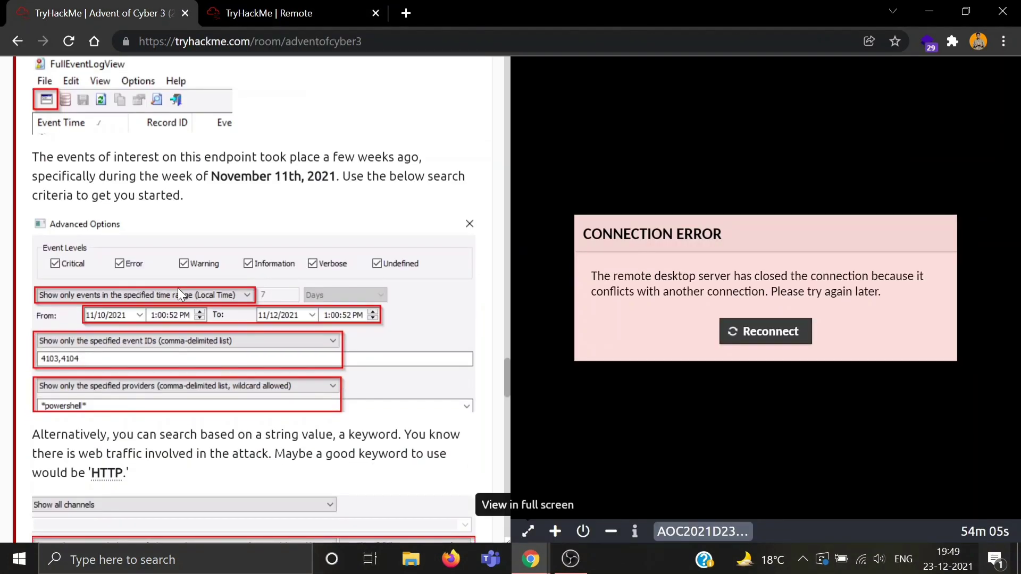
scroll(177, 288, "down", 1)
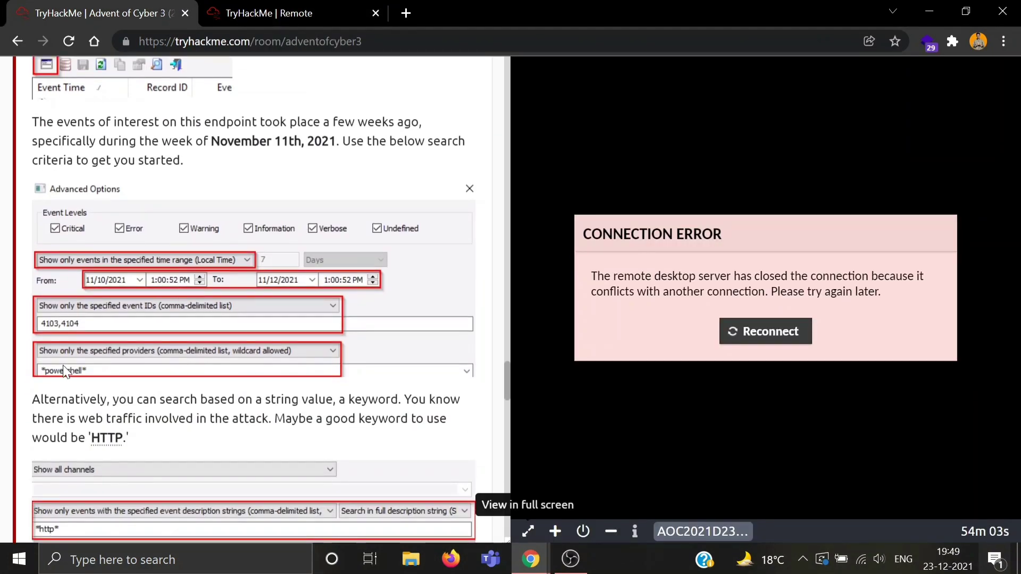
Step: Show only the specified providers matching *powershell*, then revisit the tutorial's keyword criteria
left_click(314, 7)
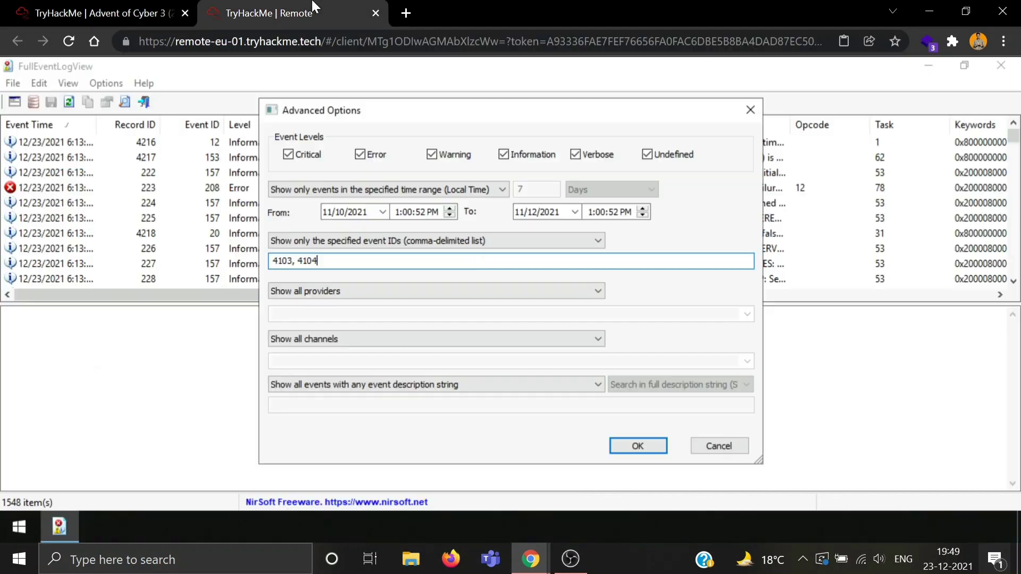
left_click(505, 291)
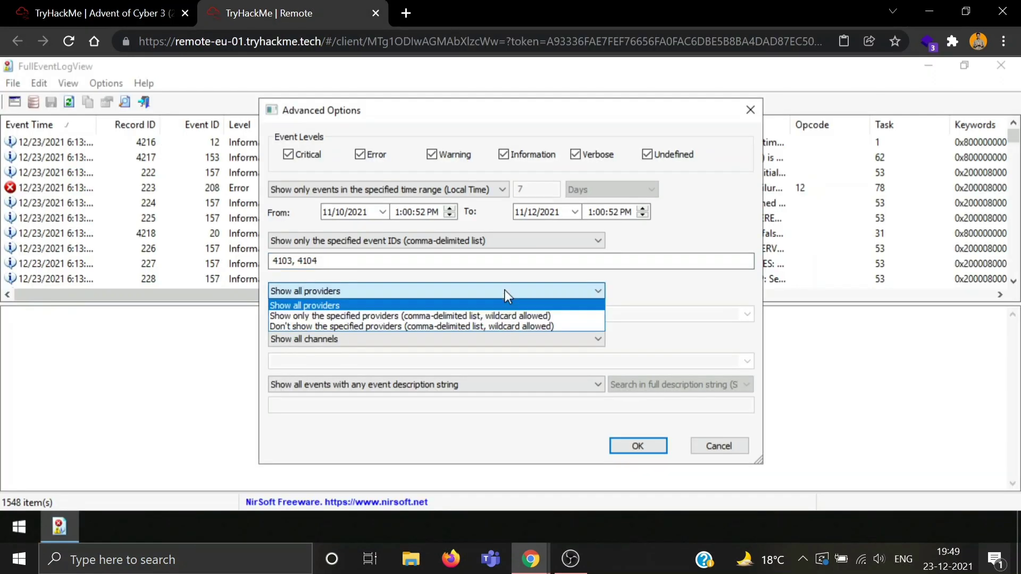
left_click(475, 315)
left_click(454, 319)
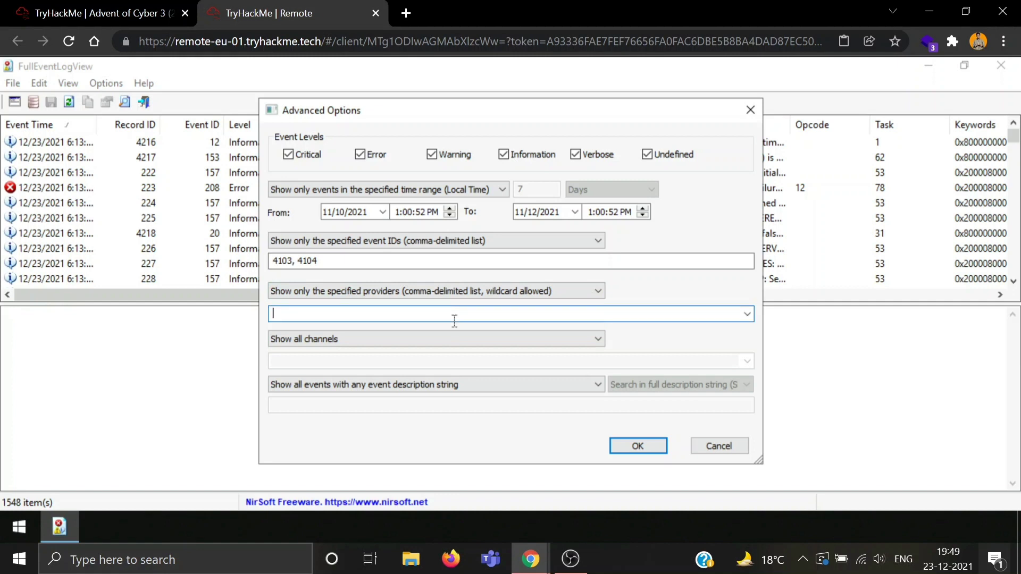
type("*powershell*")
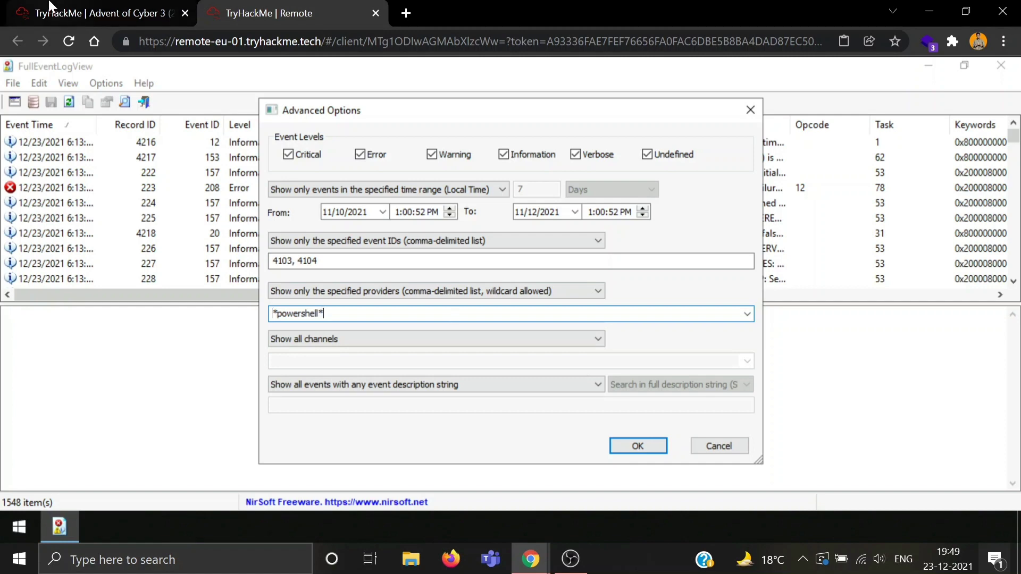
key("ctrl+1")
scroll(222, 366, "down", 1)
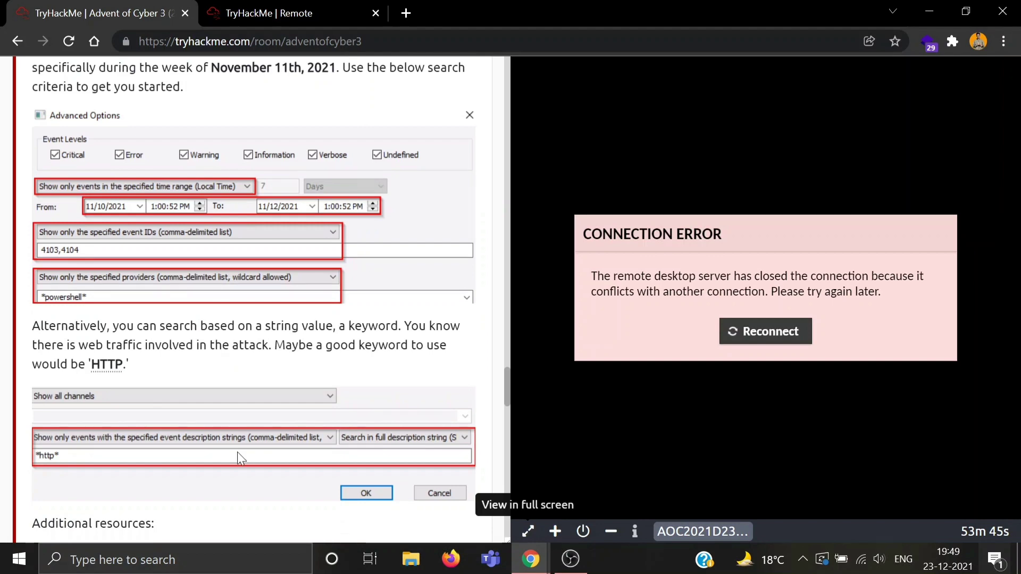
Step: Limit event descriptions to *http* and apply the filter, leaving 7 PowerShell events
left_click(336, 7)
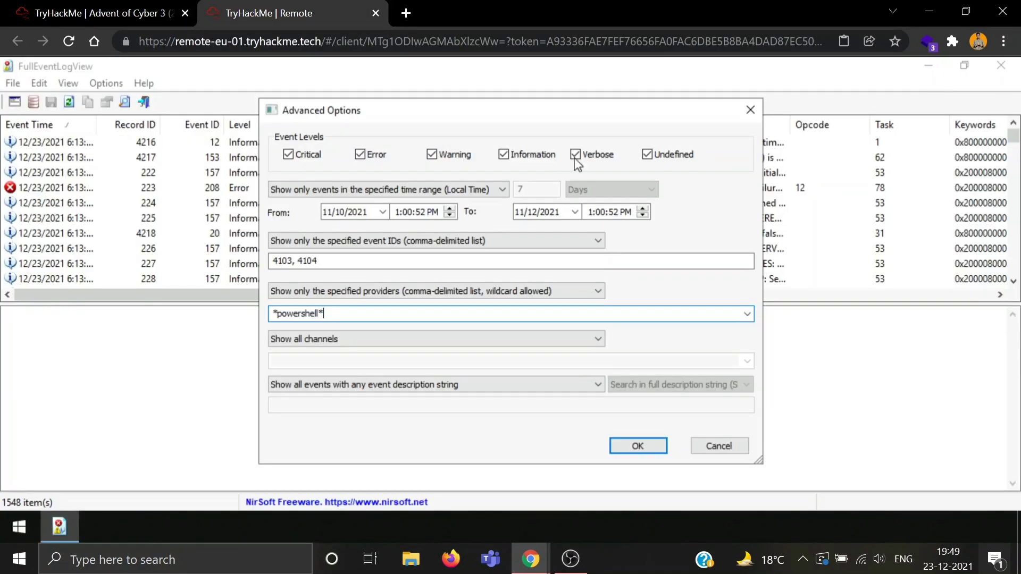
left_click(529, 384)
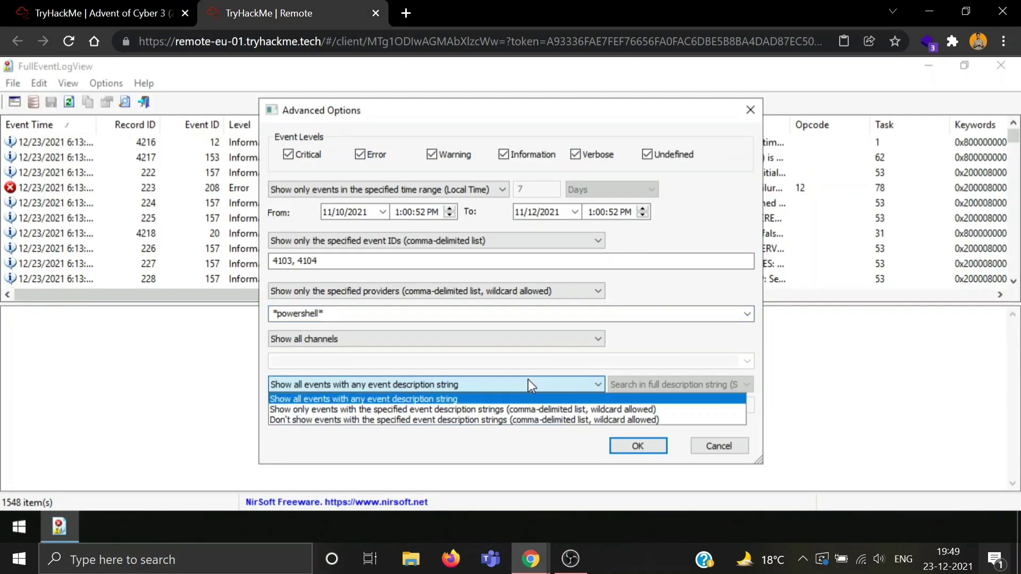
left_click(508, 410)
left_click(497, 407)
type("*http*")
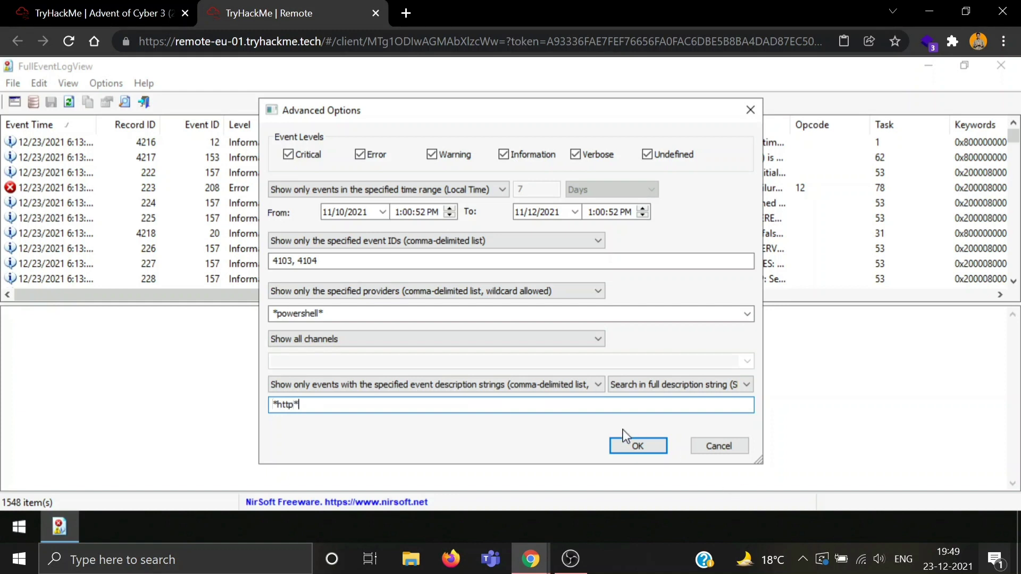
left_click(644, 452)
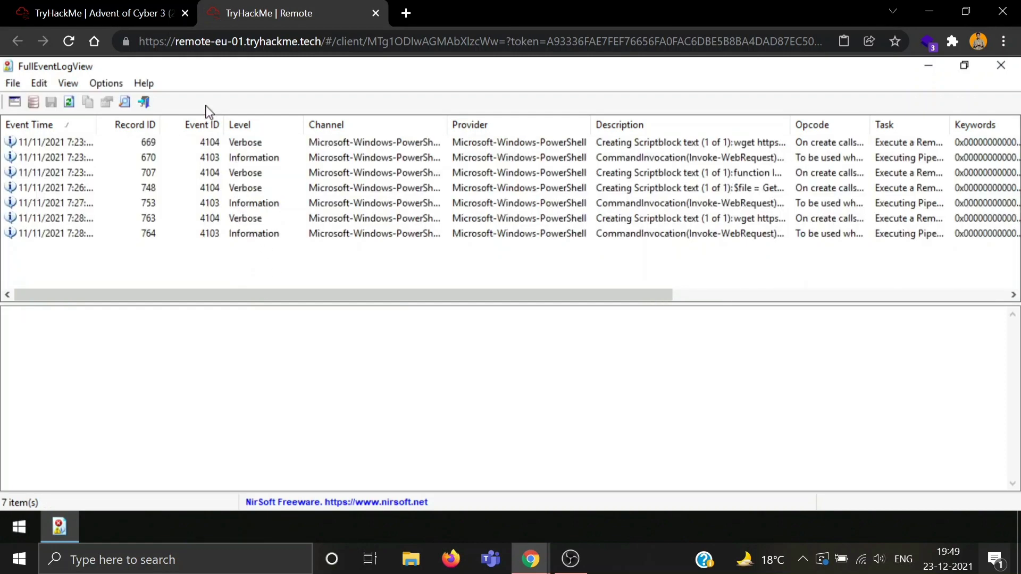
Step: Sort the 7 filtered events by the Event ID column
left_click(209, 126)
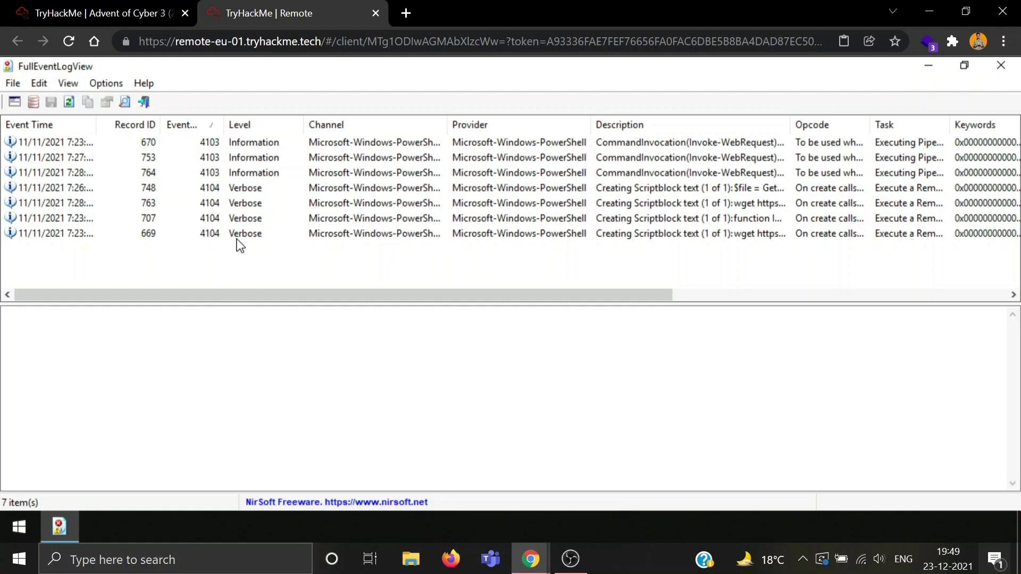
left_click(171, 7)
scroll(255, 297, "down", 15)
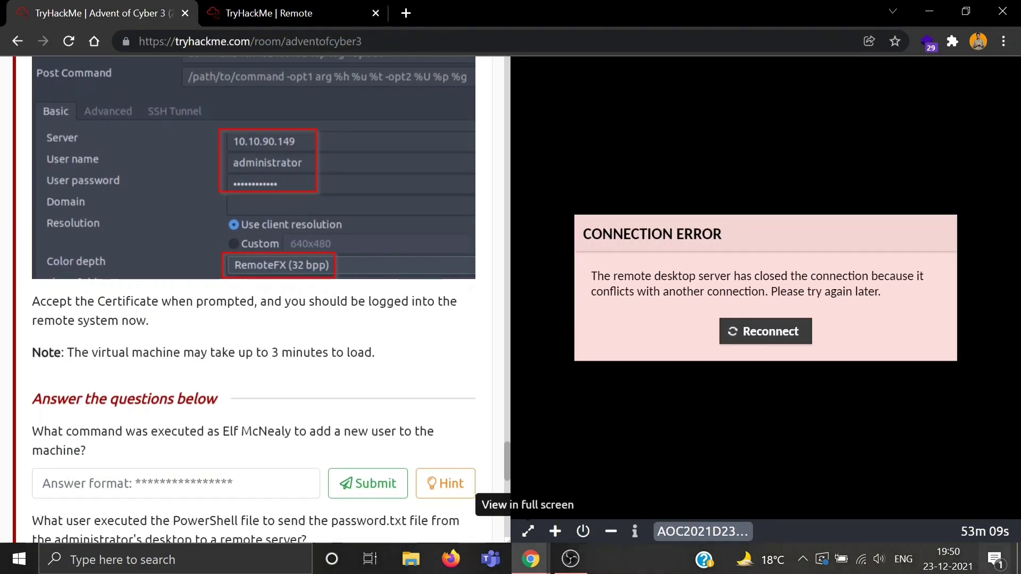
scroll(243, 426, "down", 3)
scroll(244, 428, "up", 10)
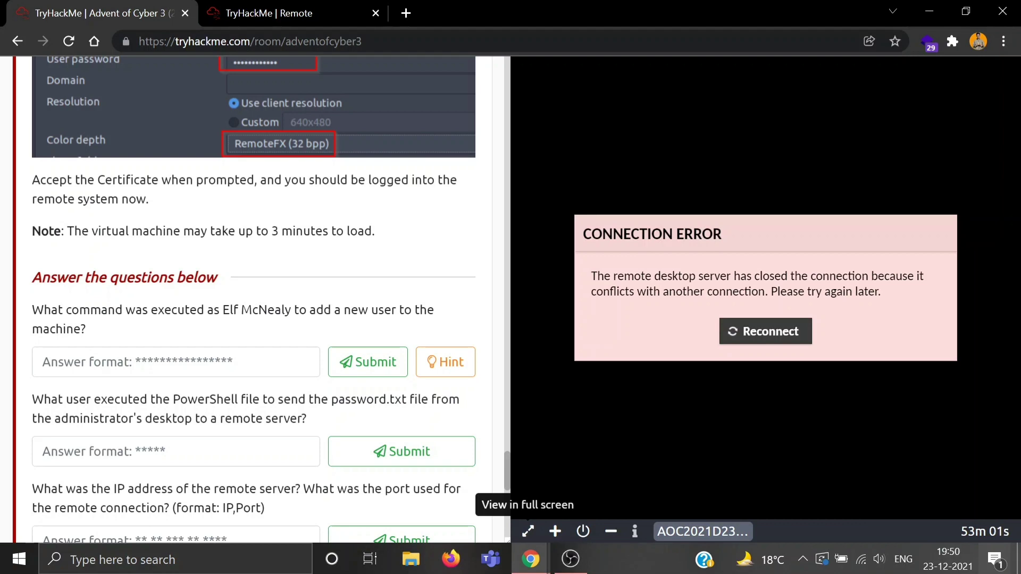
left_click(269, 12)
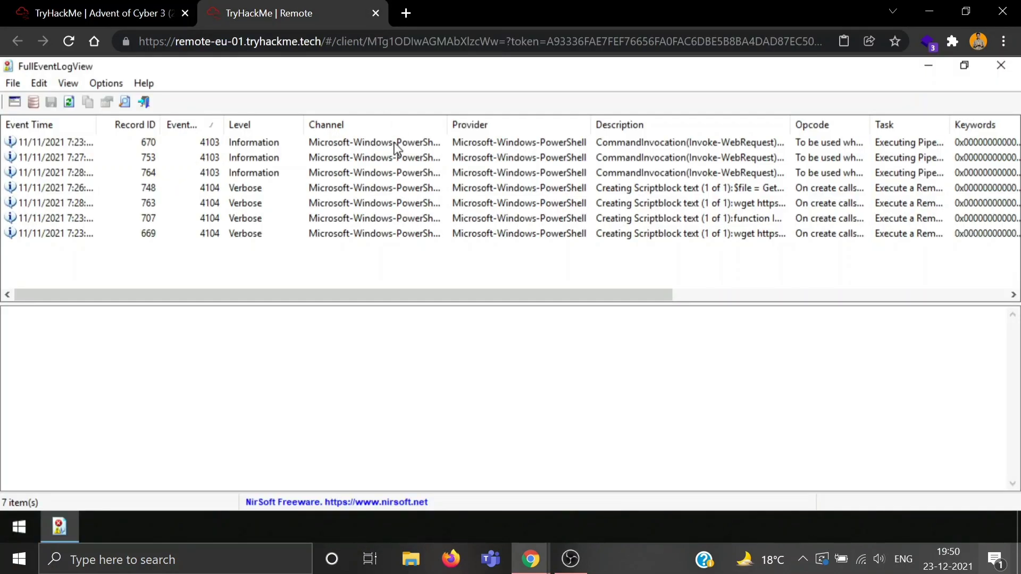
Step: Read record 670's details: the Invoke-WebRequest download of grab.ps1 and its User field
left_click(431, 142)
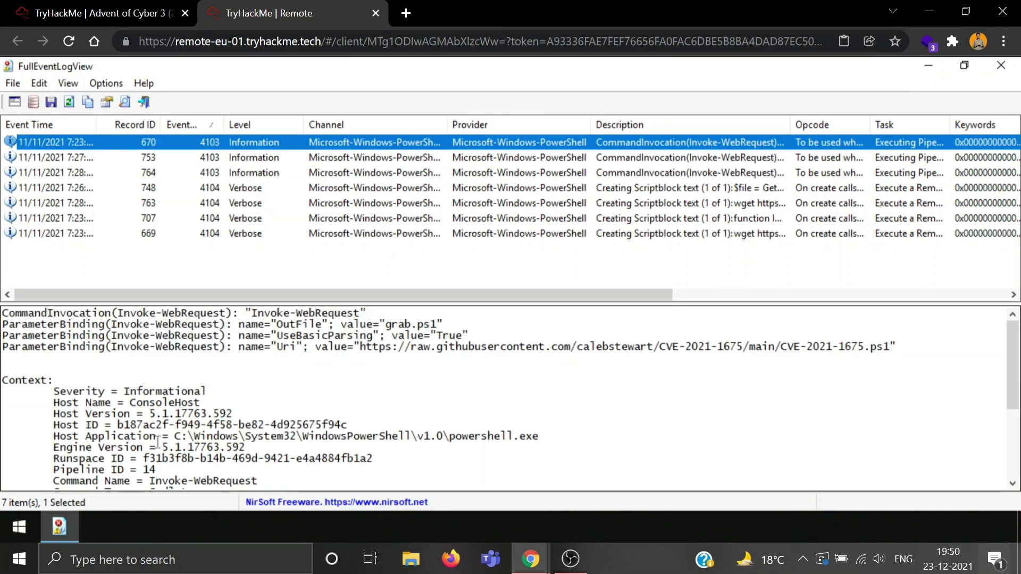
scroll(153, 441, "down", 2)
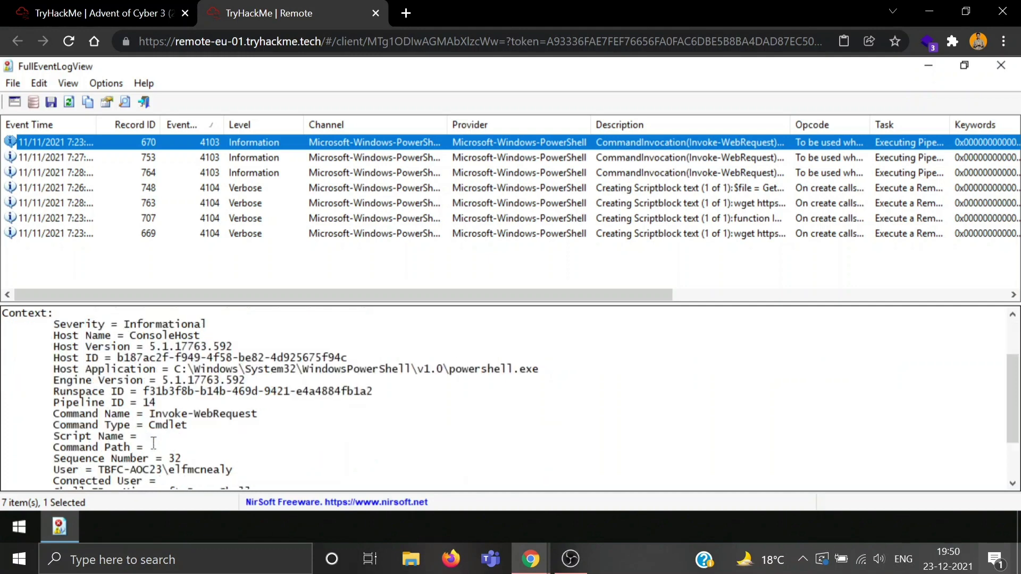
scroll(153, 441, "up", 2)
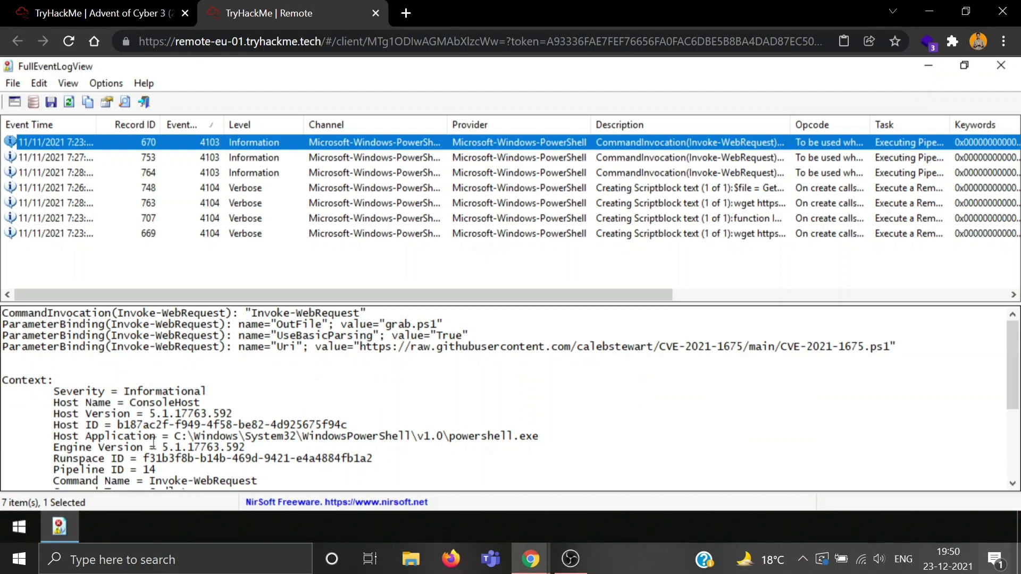
scroll(153, 441, "down", 2)
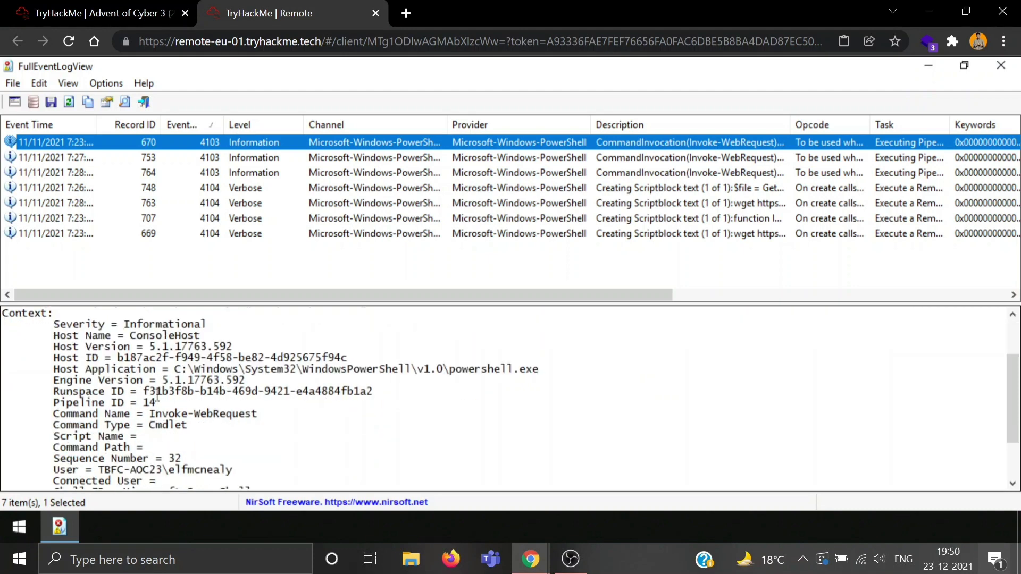
left_click(112, 346)
scroll(195, 368, "down", 1)
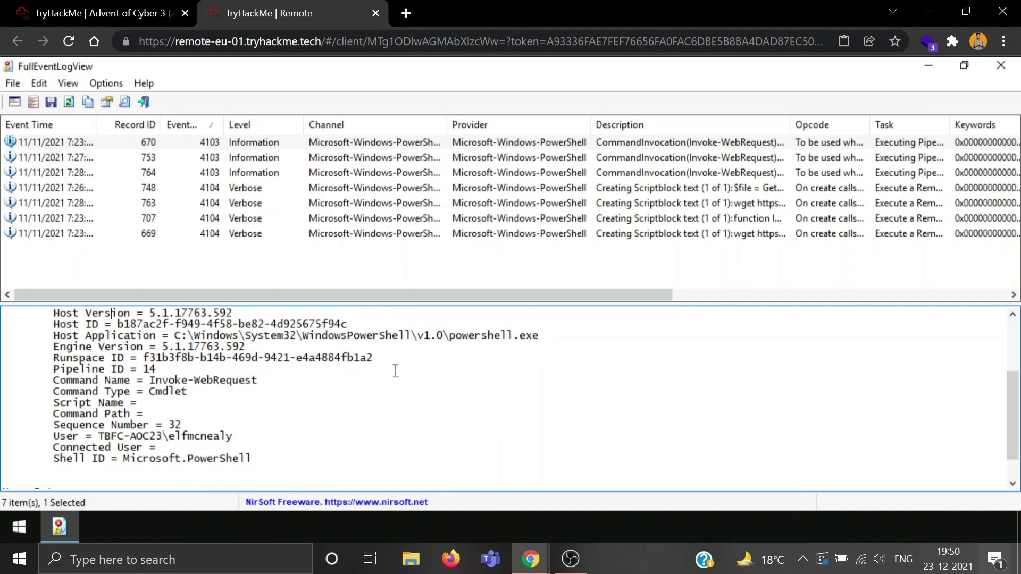
scroll(229, 396, "down", 1)
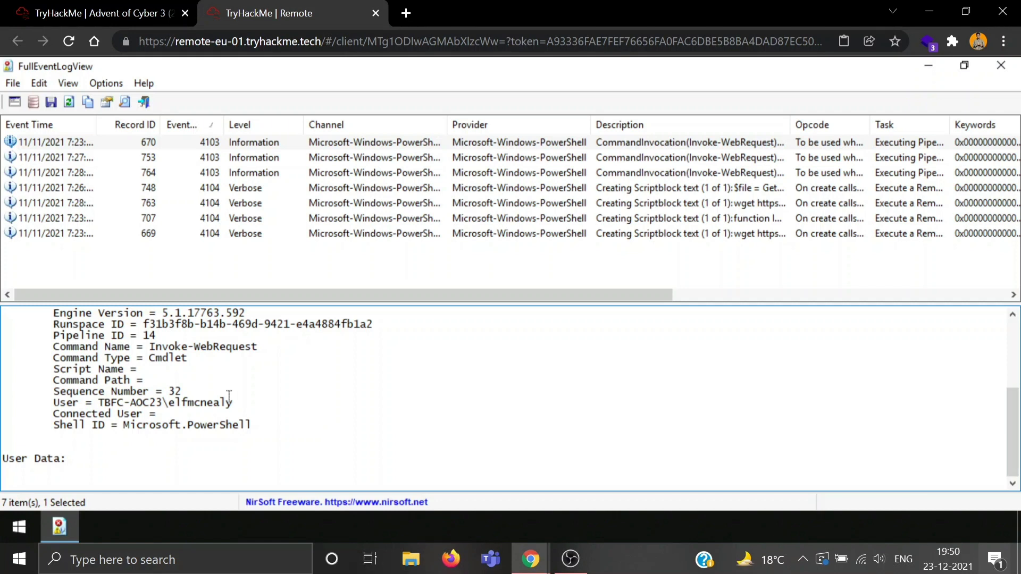
scroll(229, 396, "up", 4)
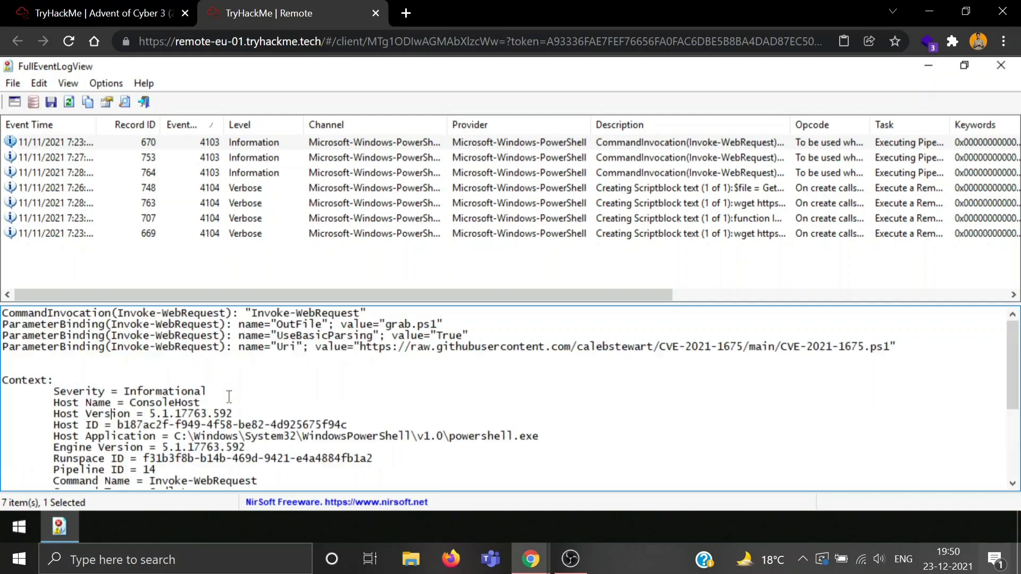
Step: Read records 753 and 764, then bring up 748's password.txt encryption scriptblock
left_click(248, 158)
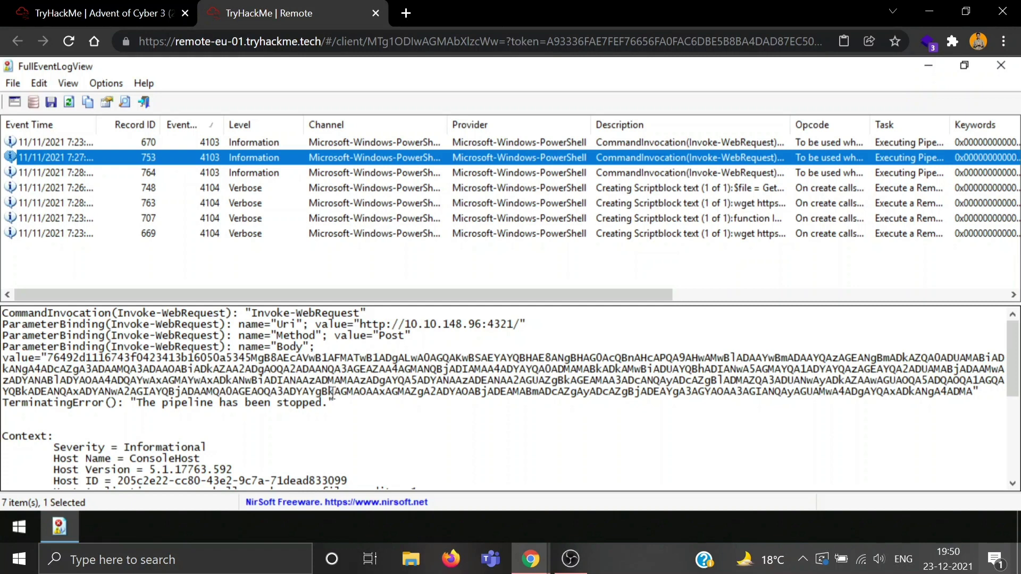
scroll(332, 393, "down", 1)
scroll(333, 393, "down", 4)
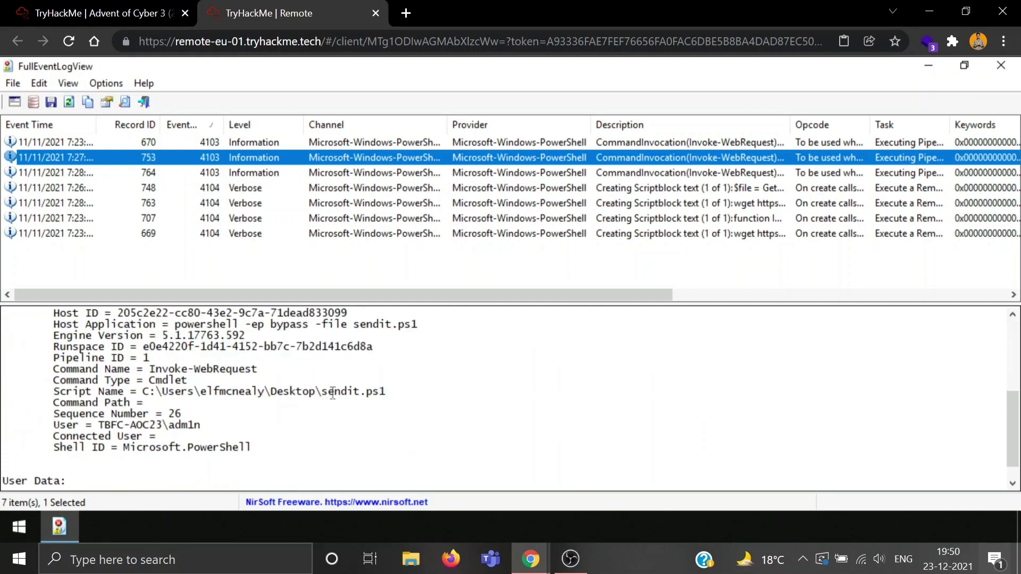
scroll(333, 393, "down", 1)
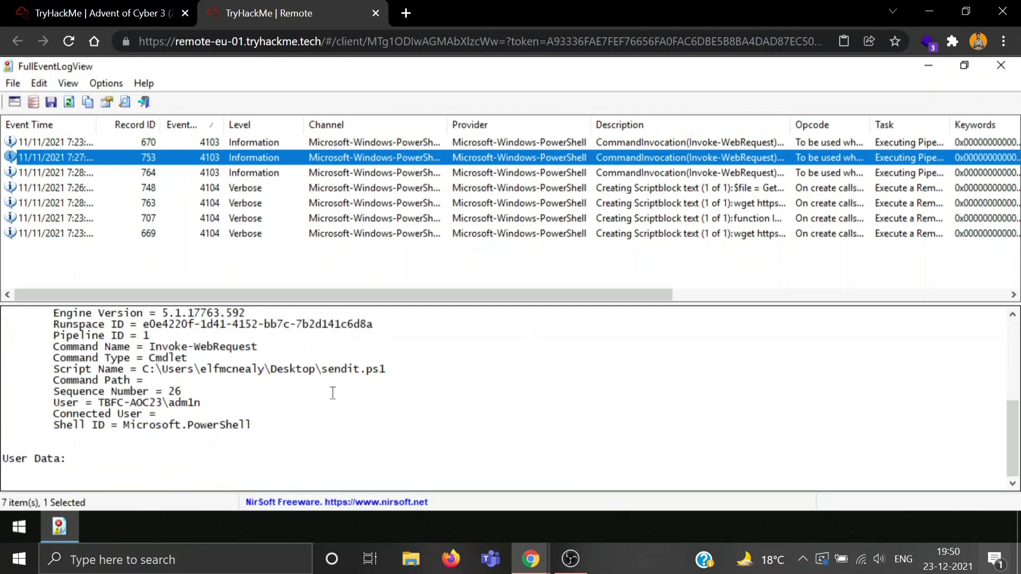
scroll(332, 393, "up", 6)
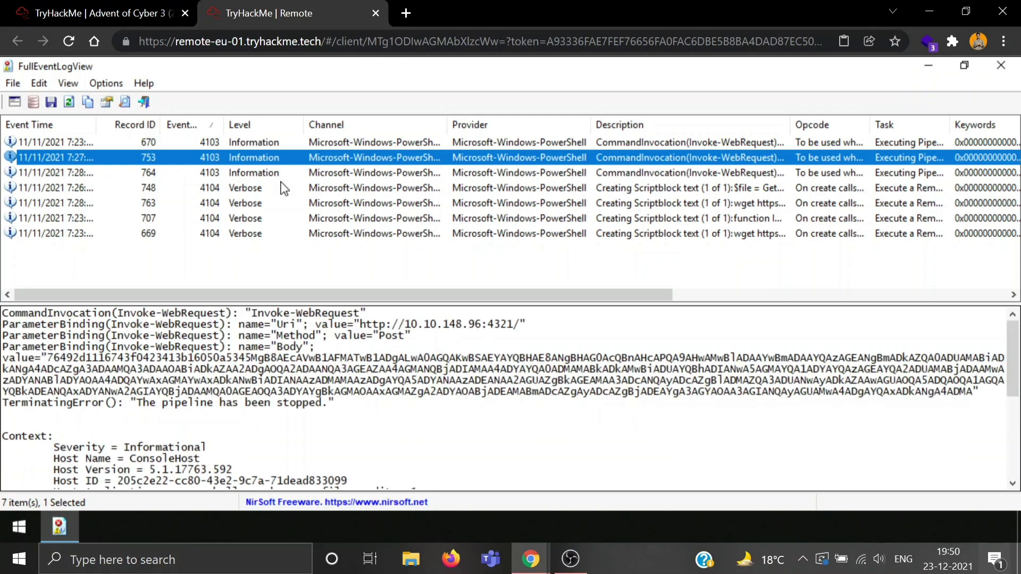
left_click(263, 178)
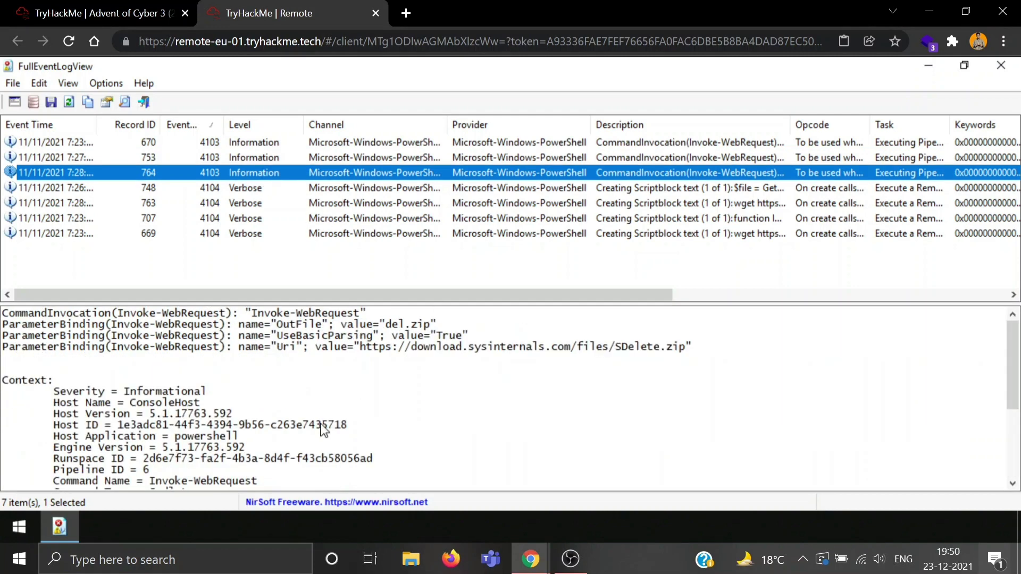
scroll(322, 425, "down", 4)
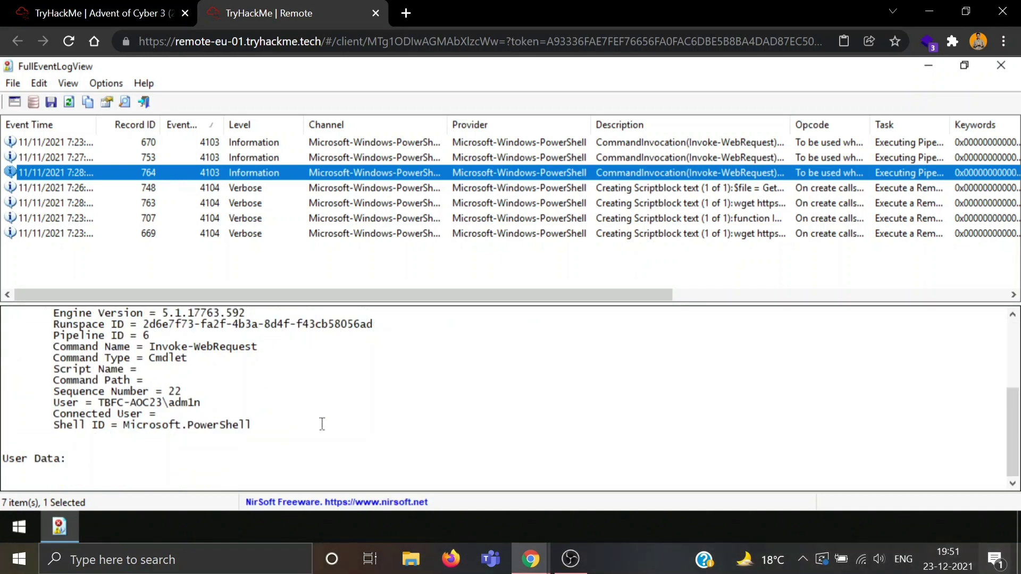
scroll(323, 424, "up", 4)
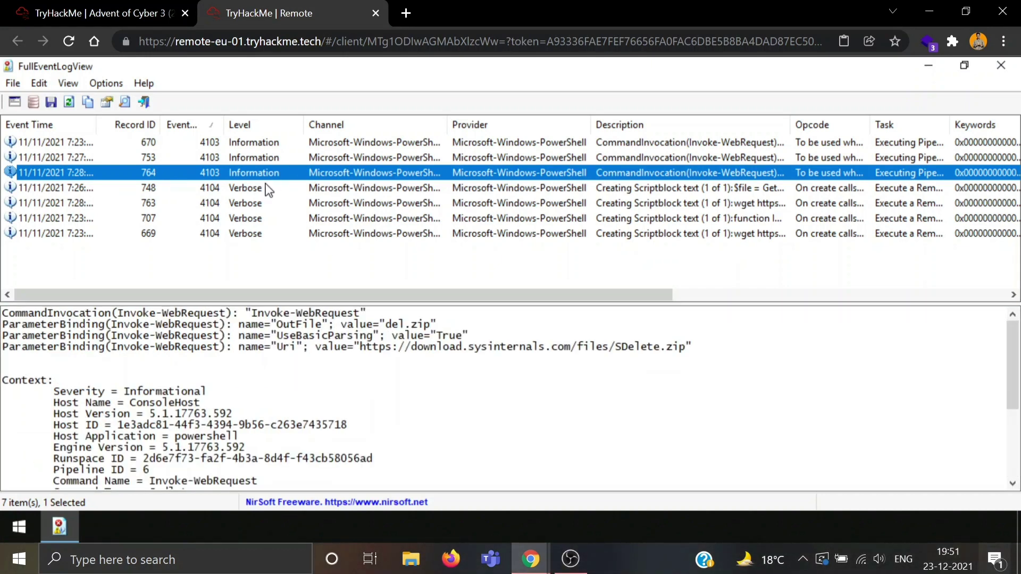
left_click(269, 189)
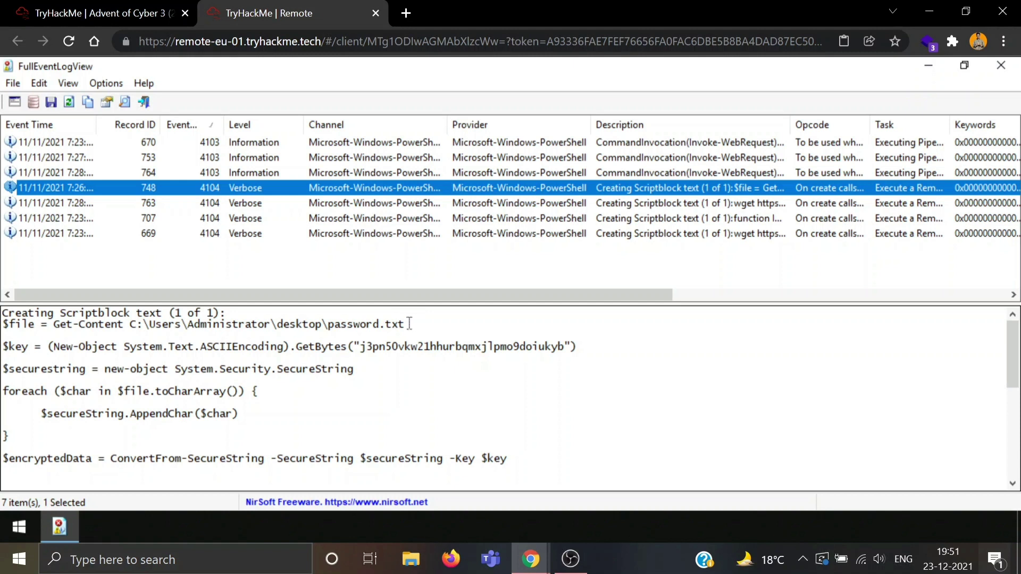
Step: Read event 748's script, noting the password.txt file name and the sdelete command line
left_click_drag(405, 325, 327, 326)
left_click(403, 357)
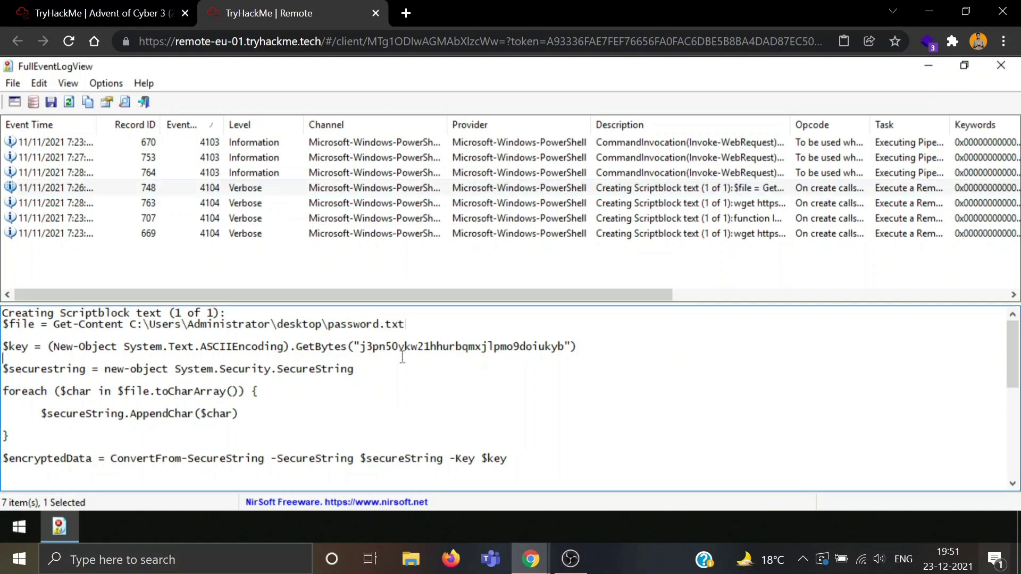
scroll(402, 357, "down", 2)
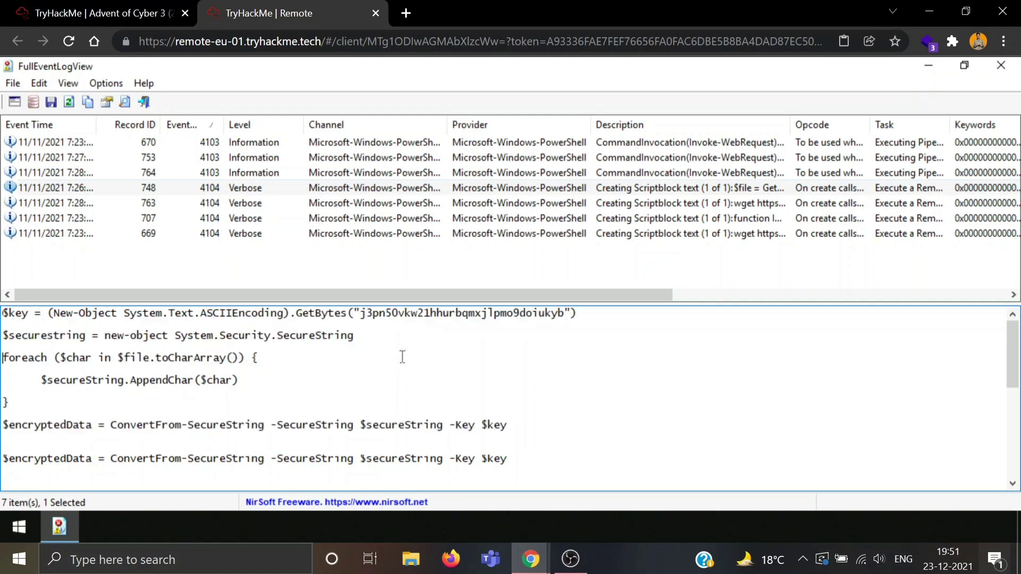
scroll(403, 358, "down", 1)
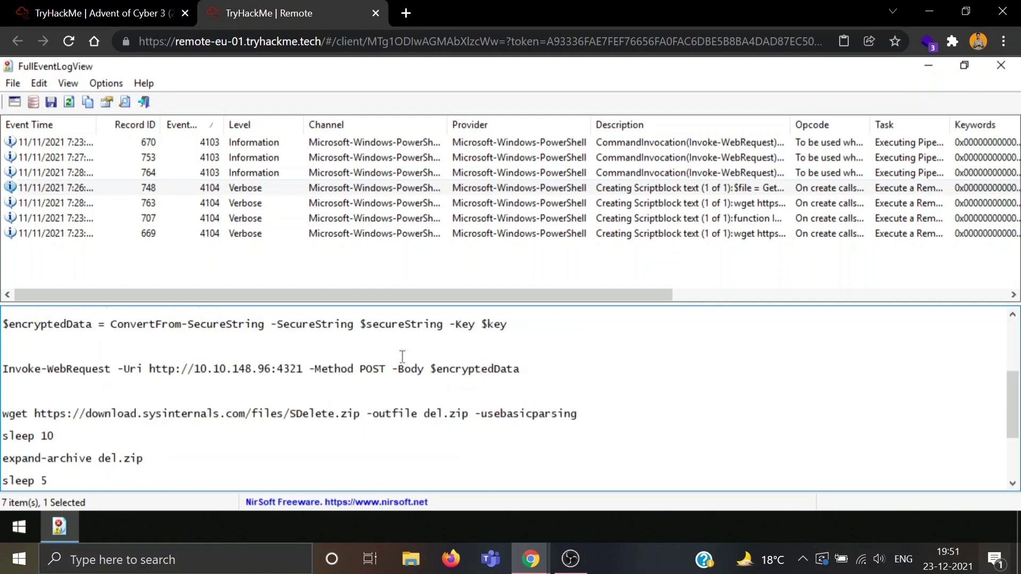
scroll(403, 357, "down", 2)
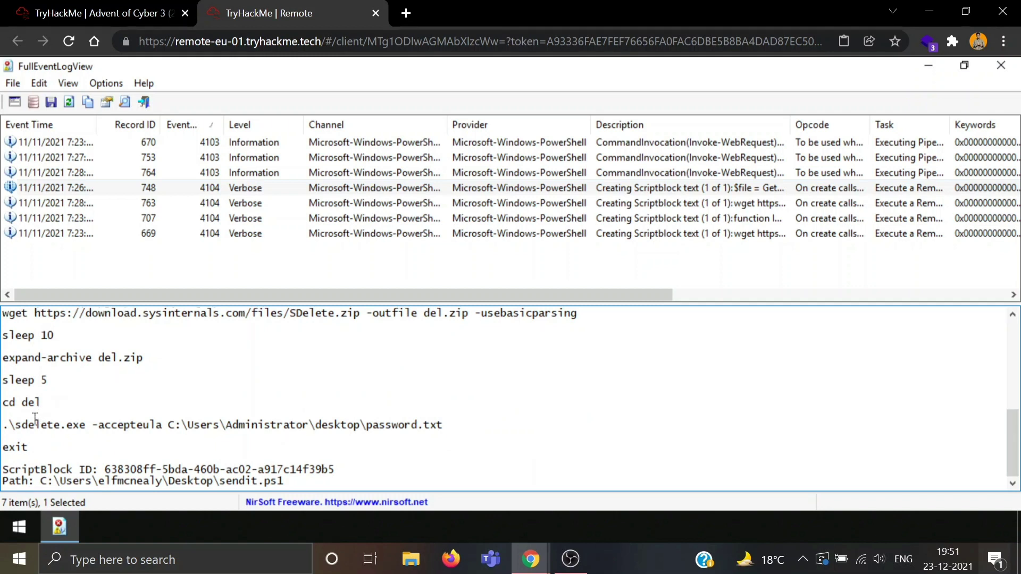
triple_click(6, 424)
left_click(210, 389)
Step: Show event 763's scriptblock and pick out its wget download of SDelete.zip
left_click(238, 203)
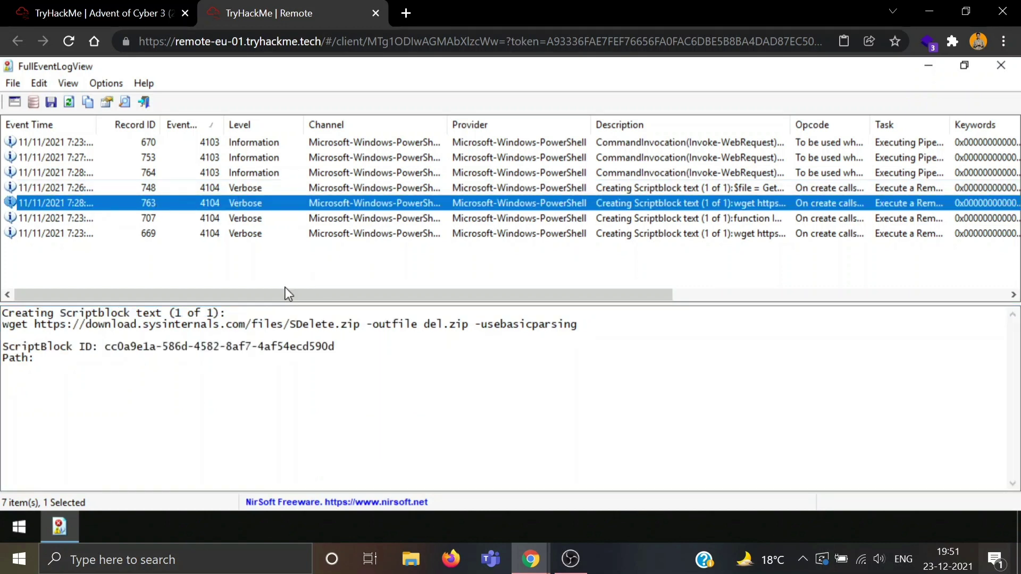
double_click(16, 325)
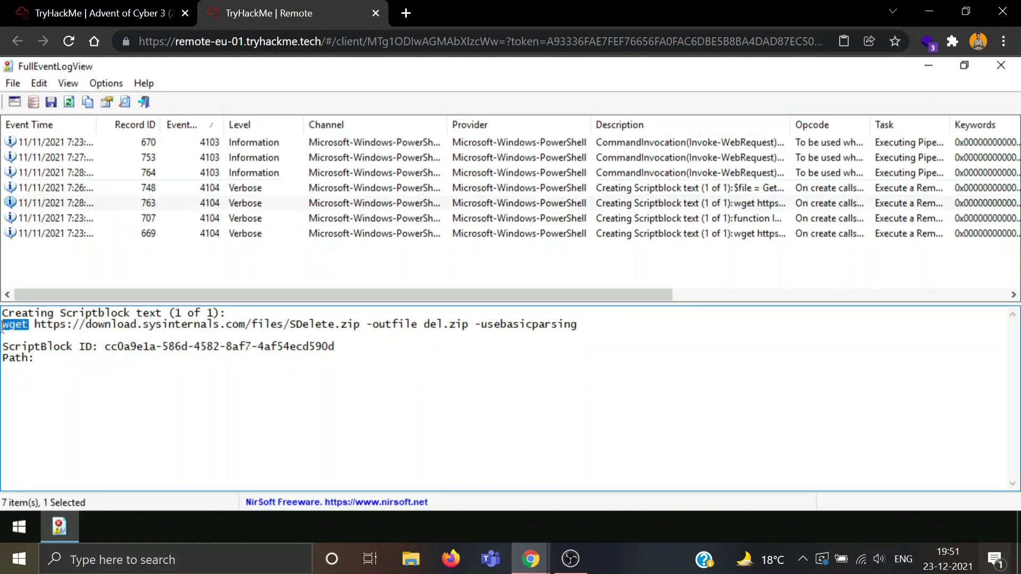
left_click(233, 393)
Step: Read event 707's Invoke-Nightmare script and select the exploit's GitHub URL after 'URL:'
left_click(243, 224)
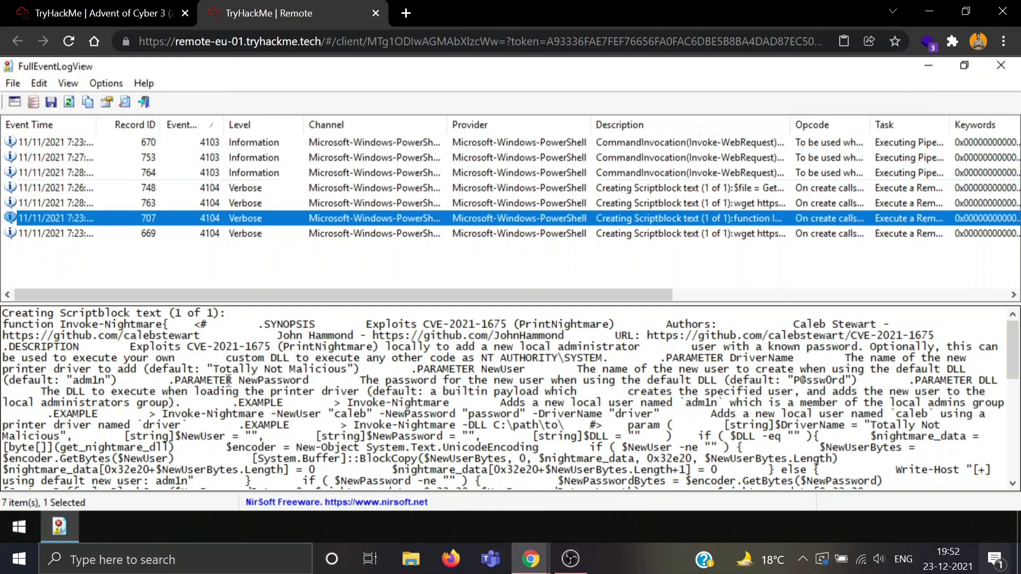
scroll(229, 380, "down", 3)
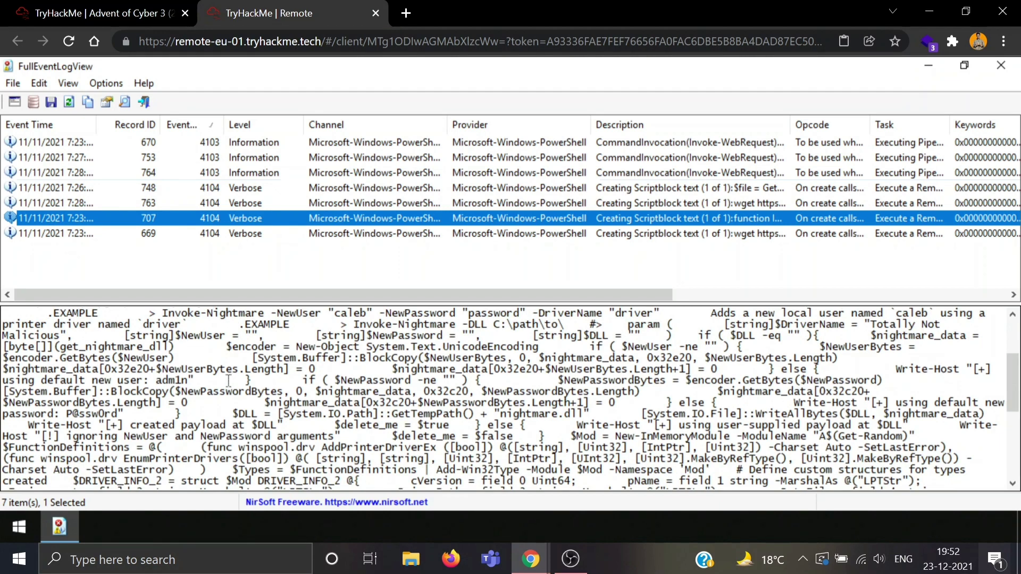
scroll(229, 380, "down", 3)
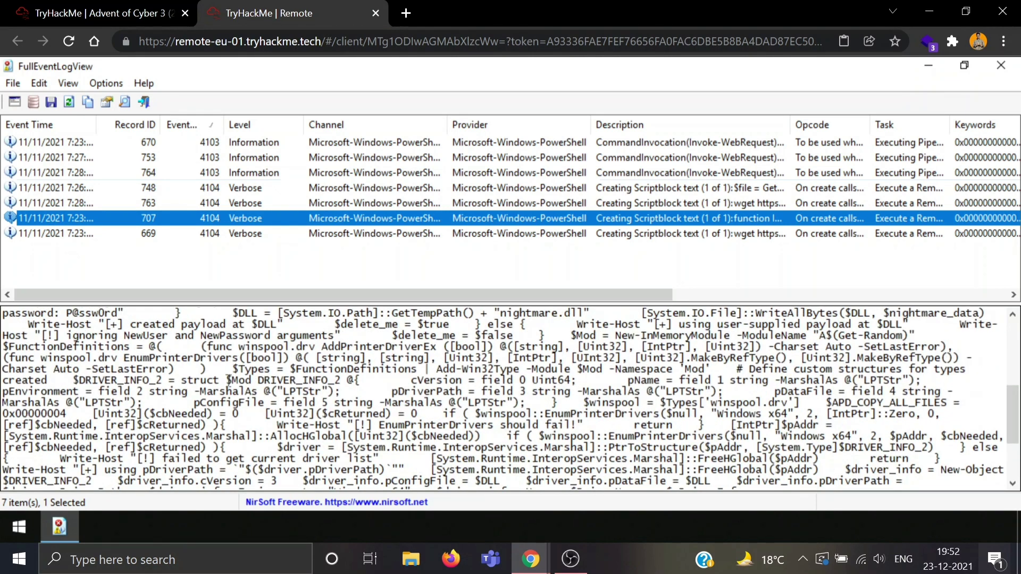
scroll(229, 379, "down", 3)
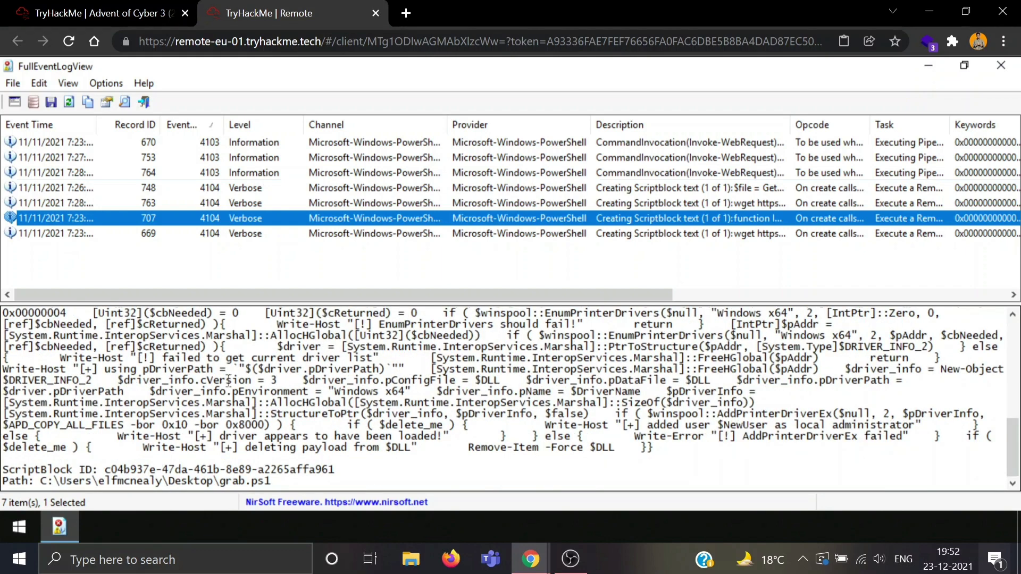
scroll(229, 380, "up", 2)
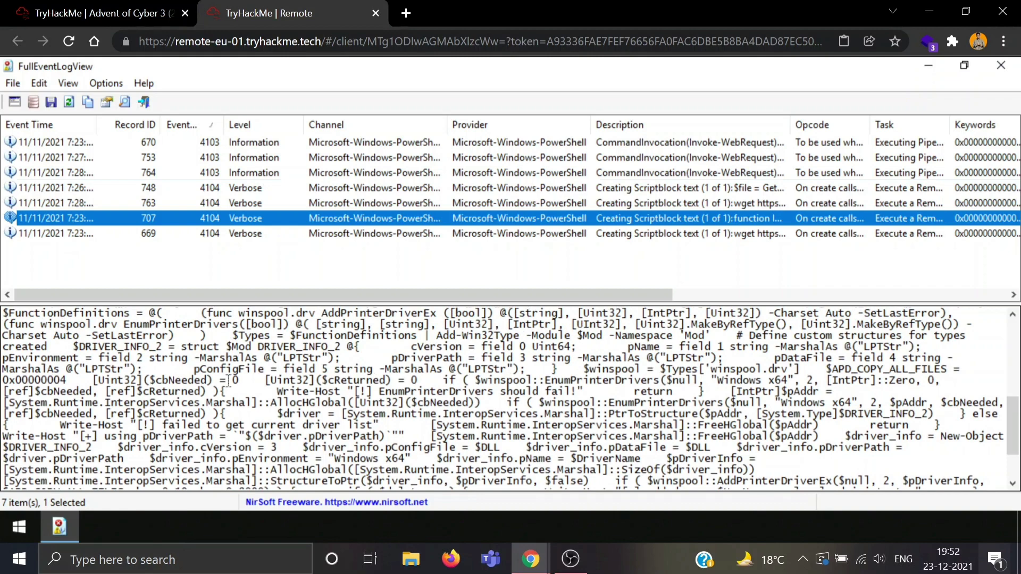
scroll(229, 379, "up", 4)
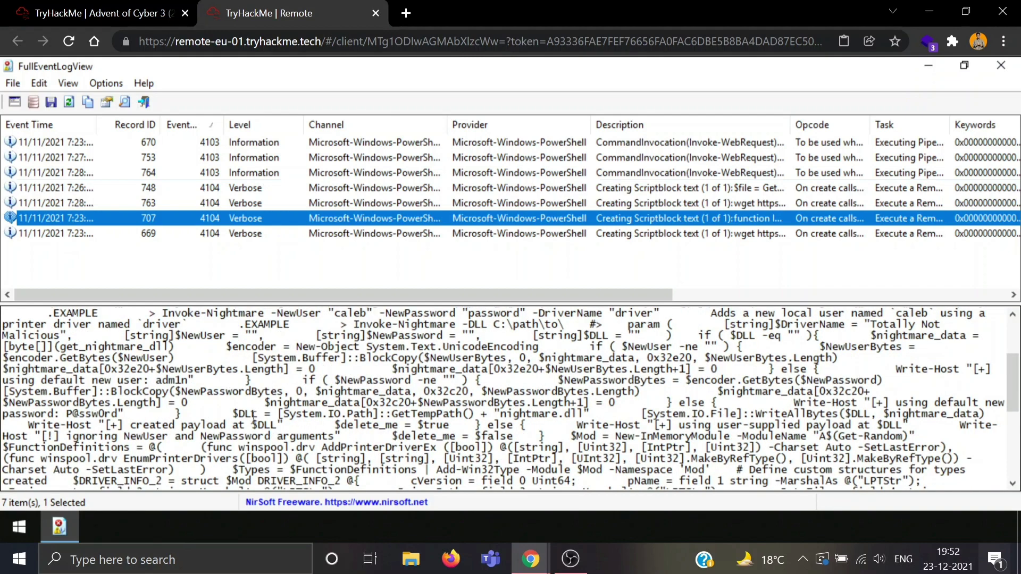
scroll(253, 414, "up", 3)
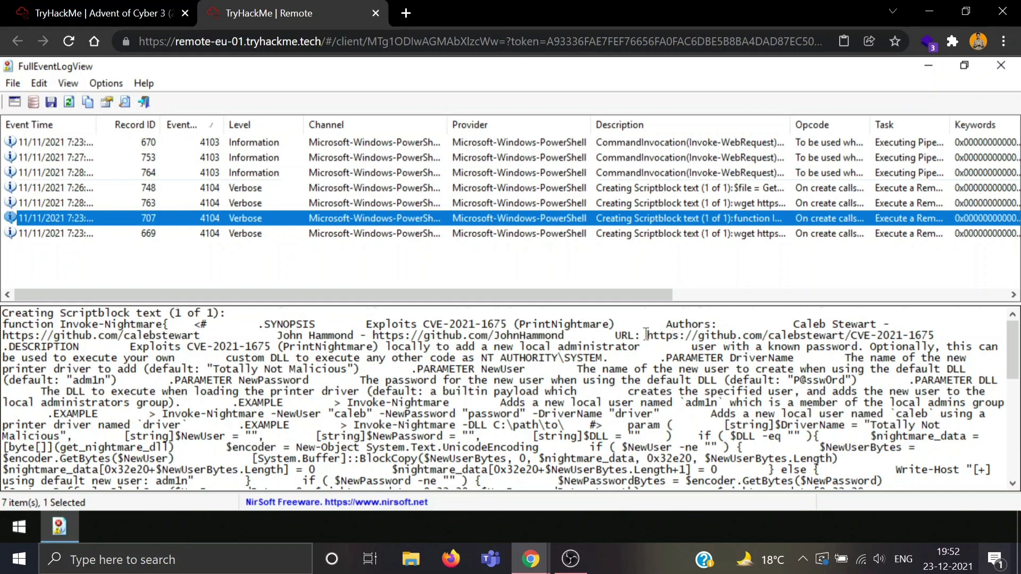
left_click_drag(646, 334, 931, 332)
key("ctrl+c")
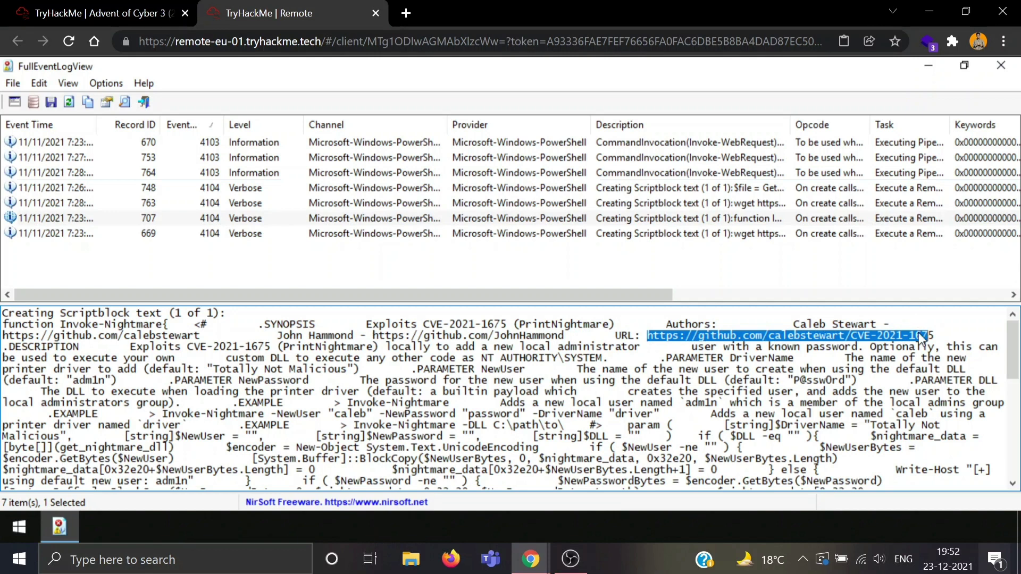
right_click(919, 331)
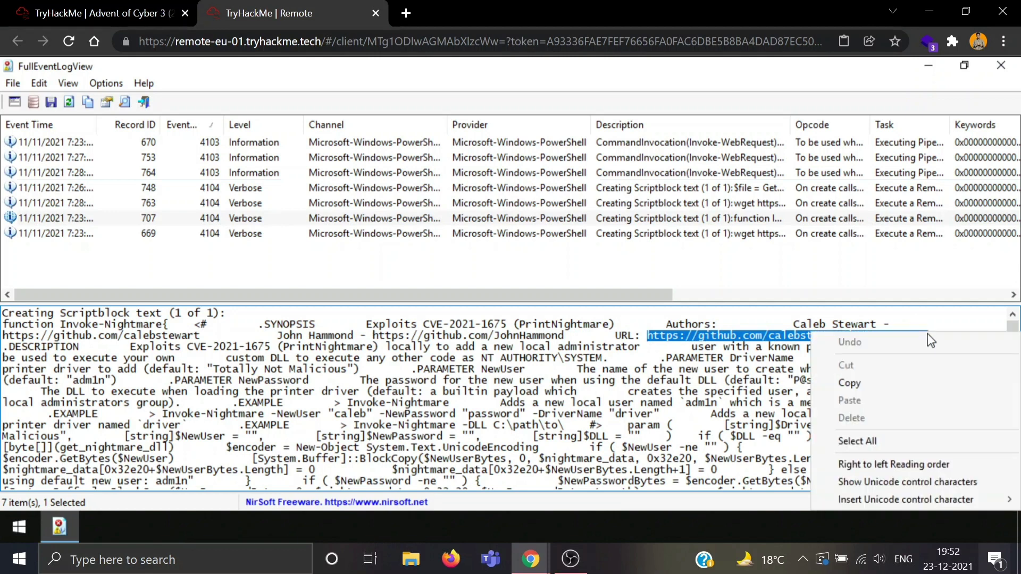
left_click(887, 383)
left_click(404, 11)
key("ctrl+v")
type("5")
key("Return")
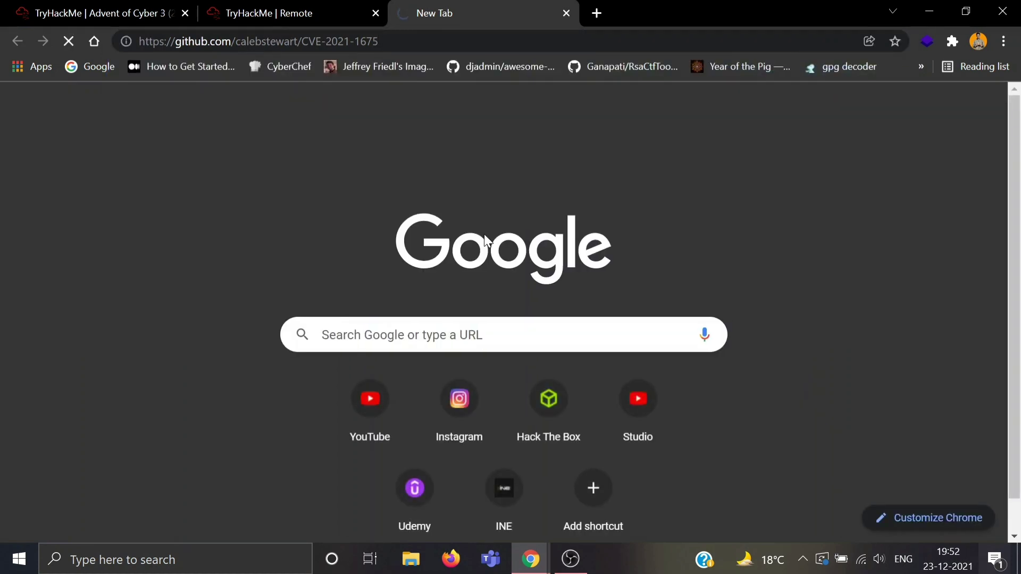
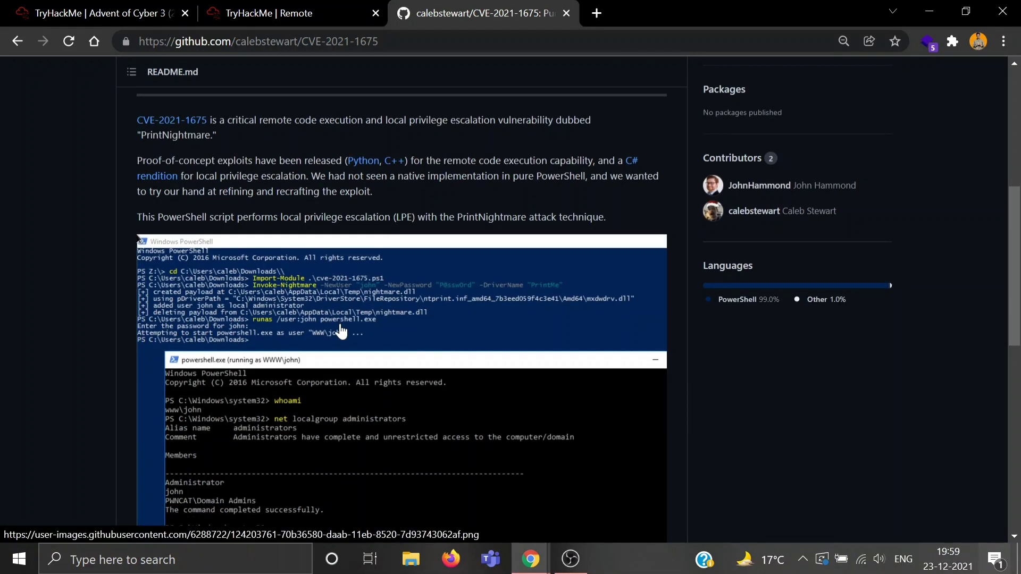
scroll(341, 331, "down", 6)
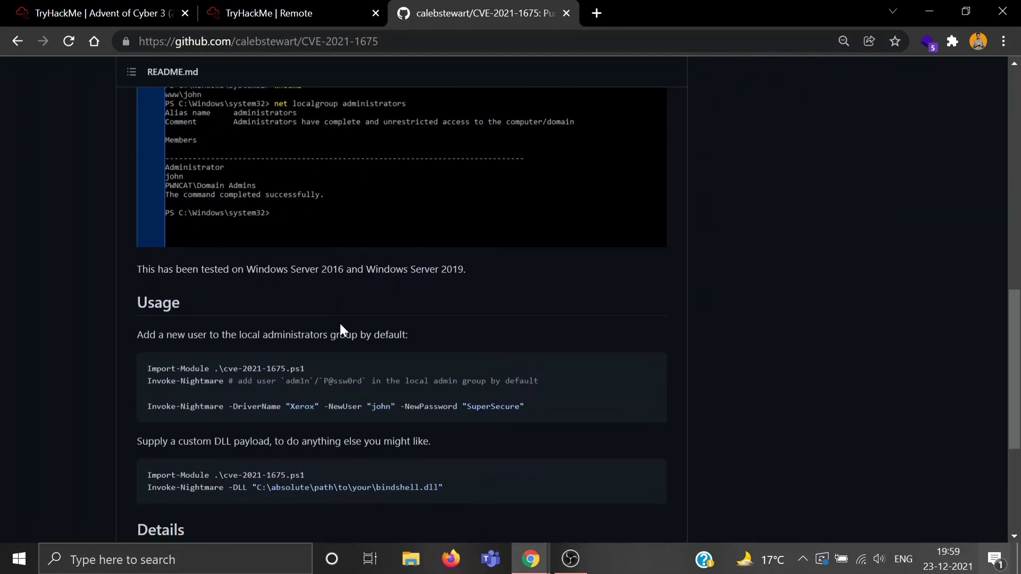
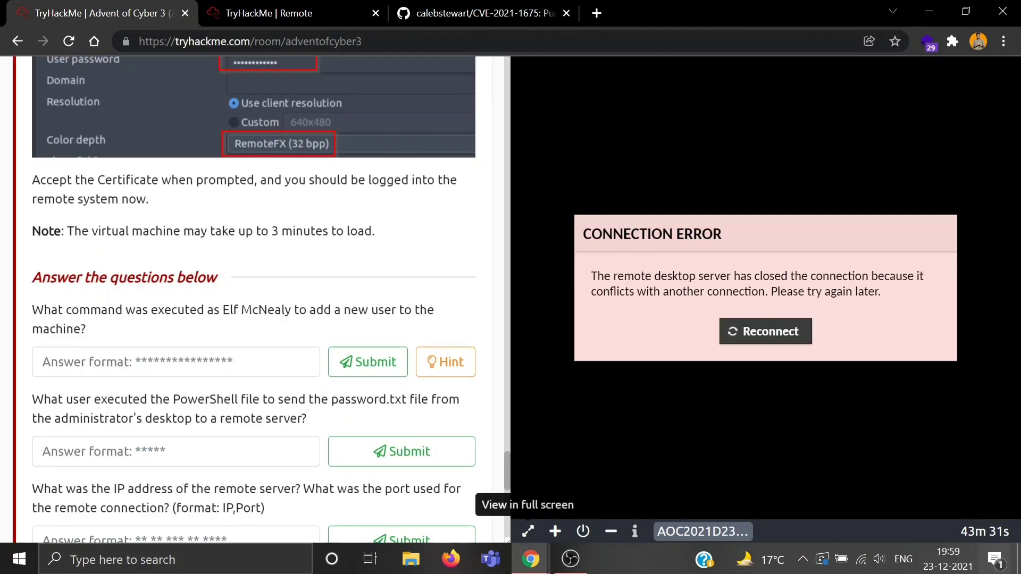
Step: Submit Invoke-Nightmare as the command used to add a new user
left_click(44, 361)
type("Invoke-Nightmare")
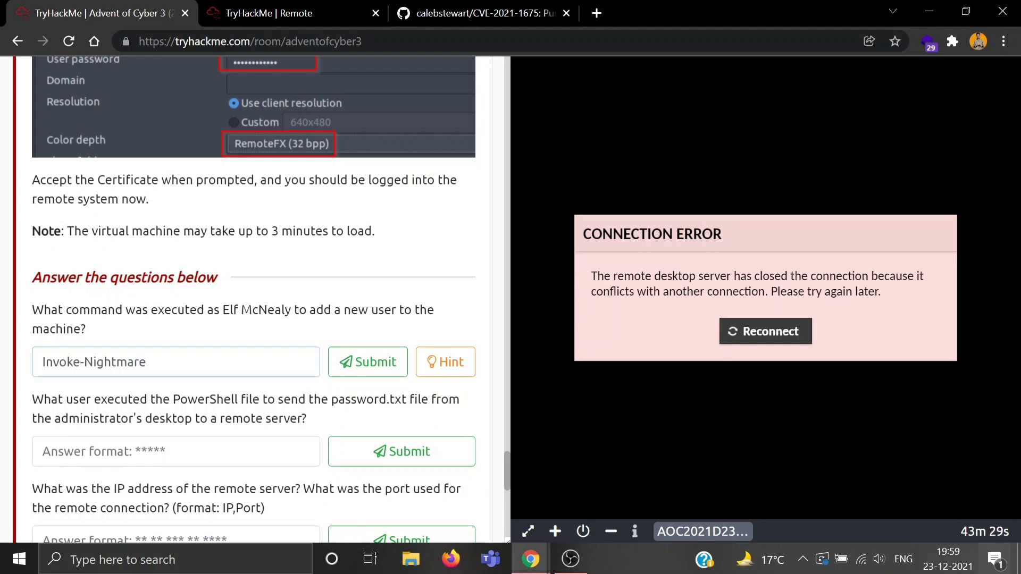
key("Return")
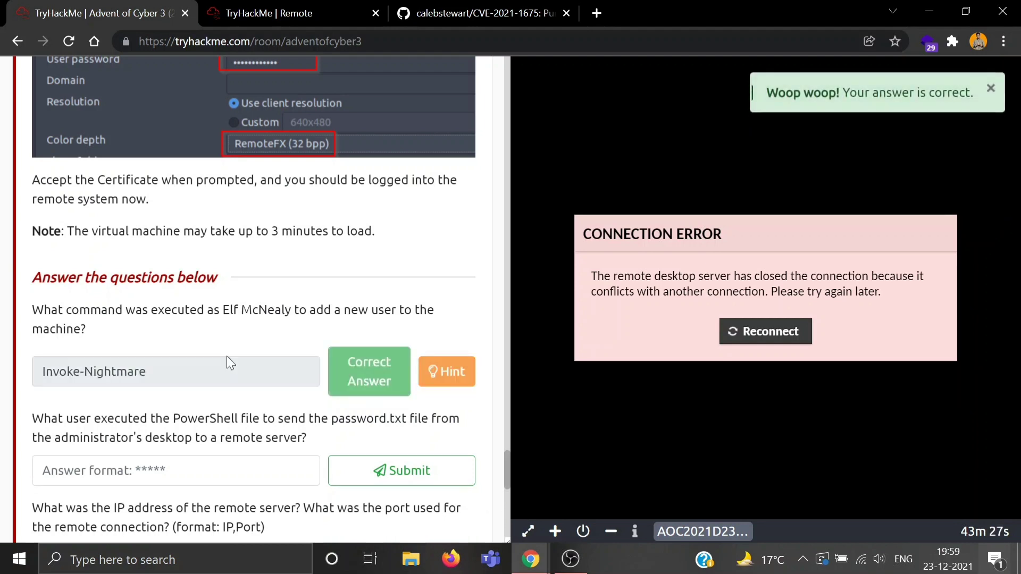
Step: Read the first question's hint, then return to the remote machine's event log
left_click(464, 362)
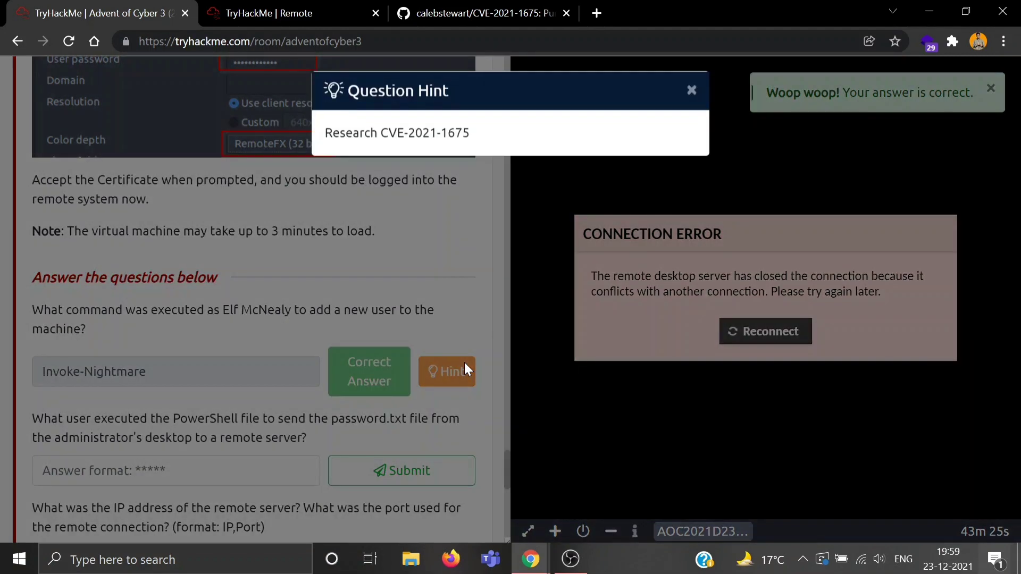
left_click(419, 216)
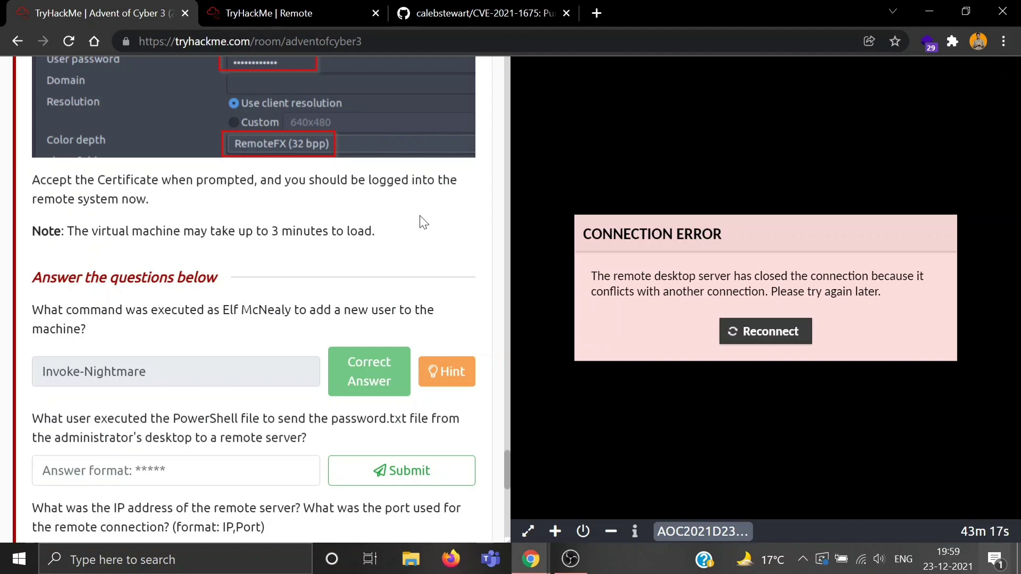
scroll(419, 215, "down", 3)
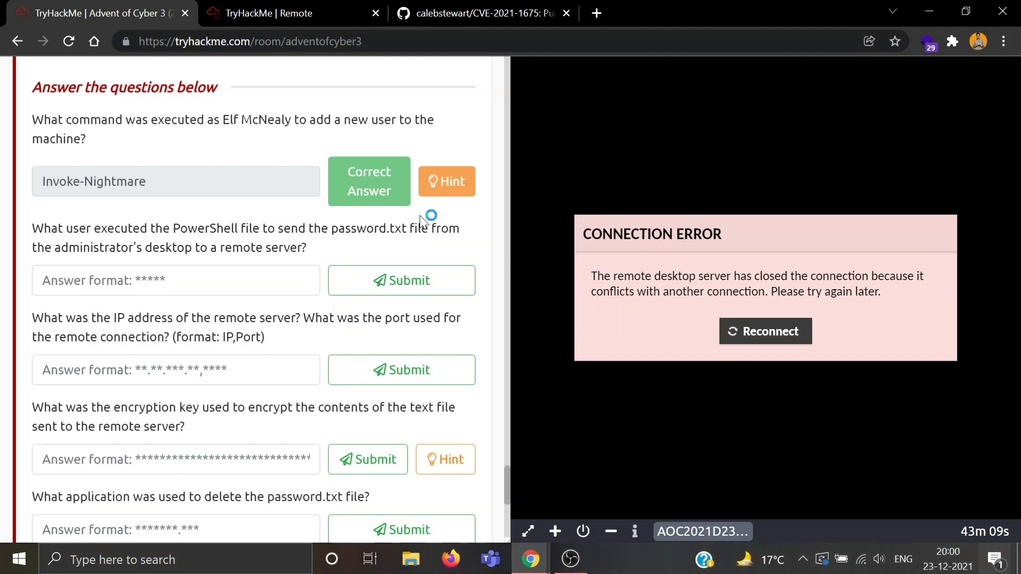
key("ctrl+Tab")
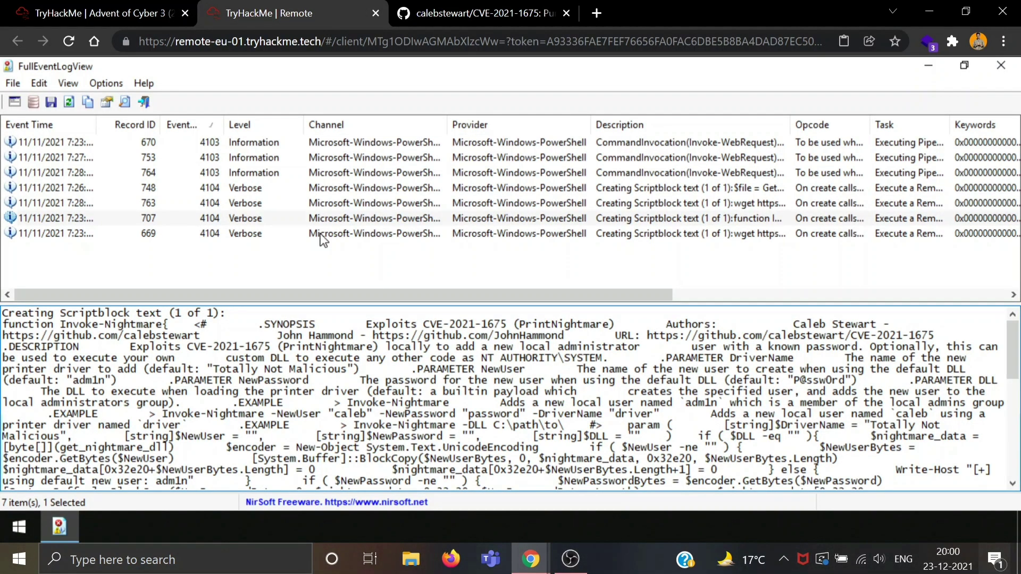
Step: Review scriptblock records 669, 707 and 763, then read record 748's full password.txt encryption script
left_click(326, 234)
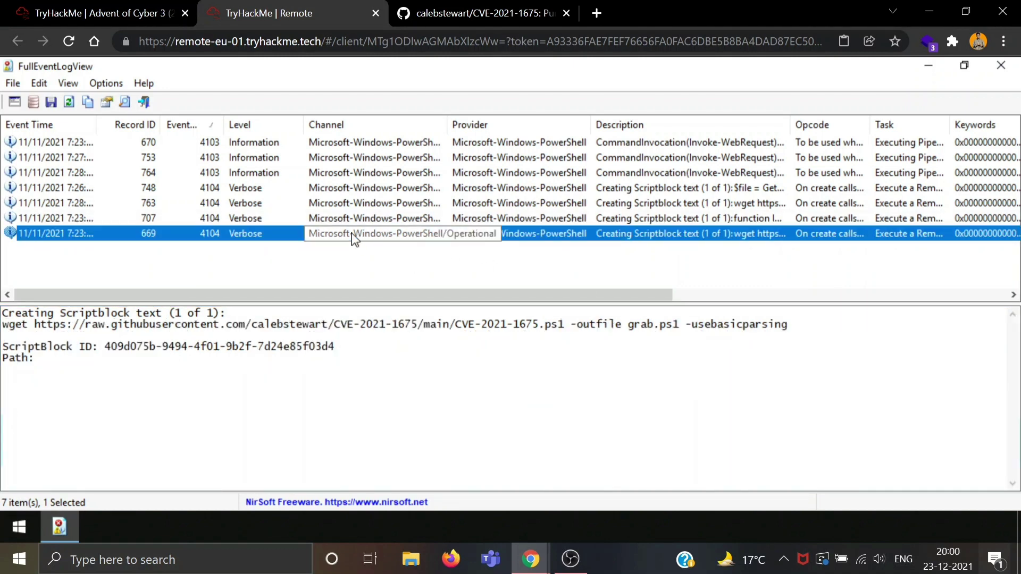
left_click(365, 220)
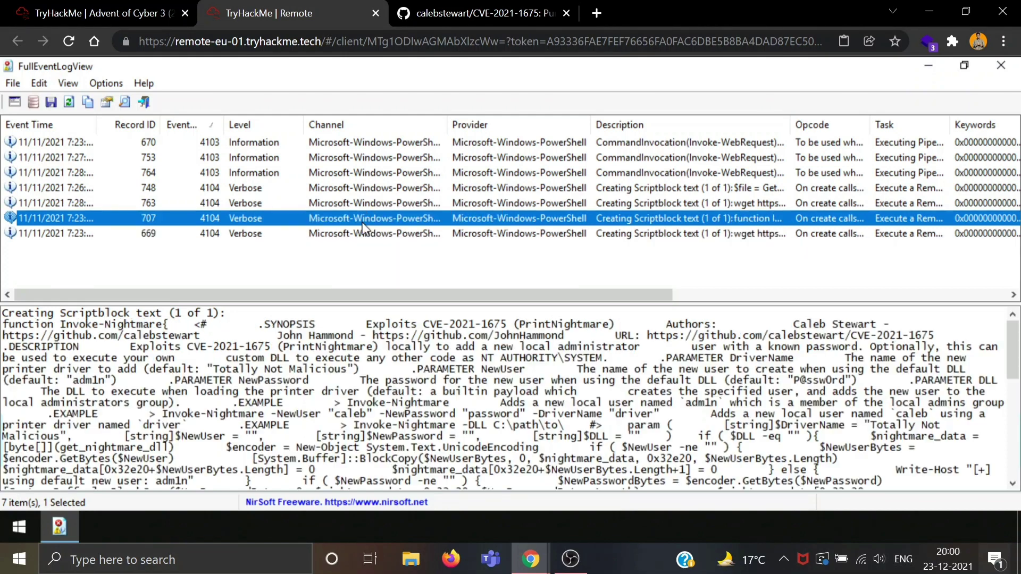
left_click(400, 205)
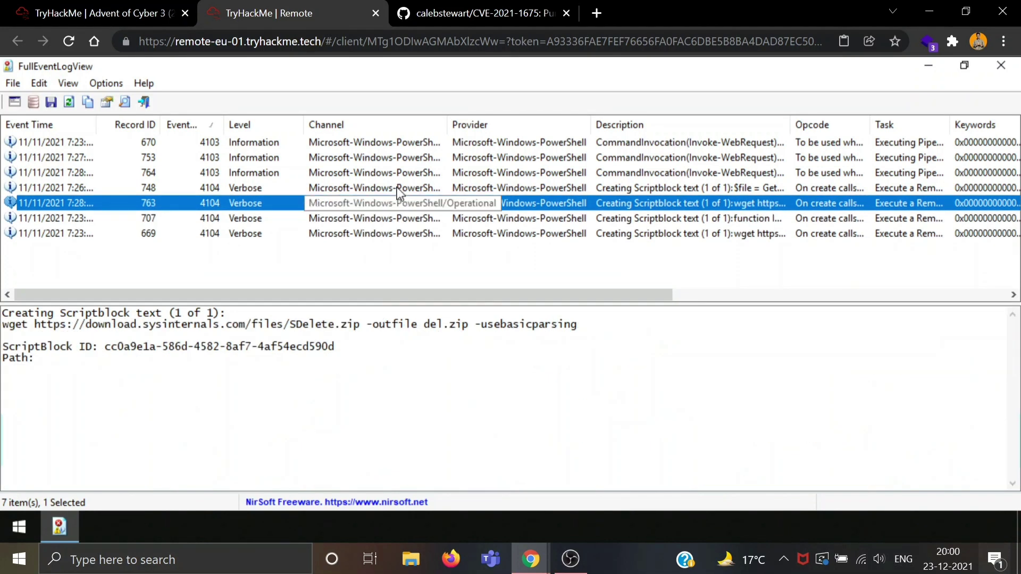
left_click(390, 187)
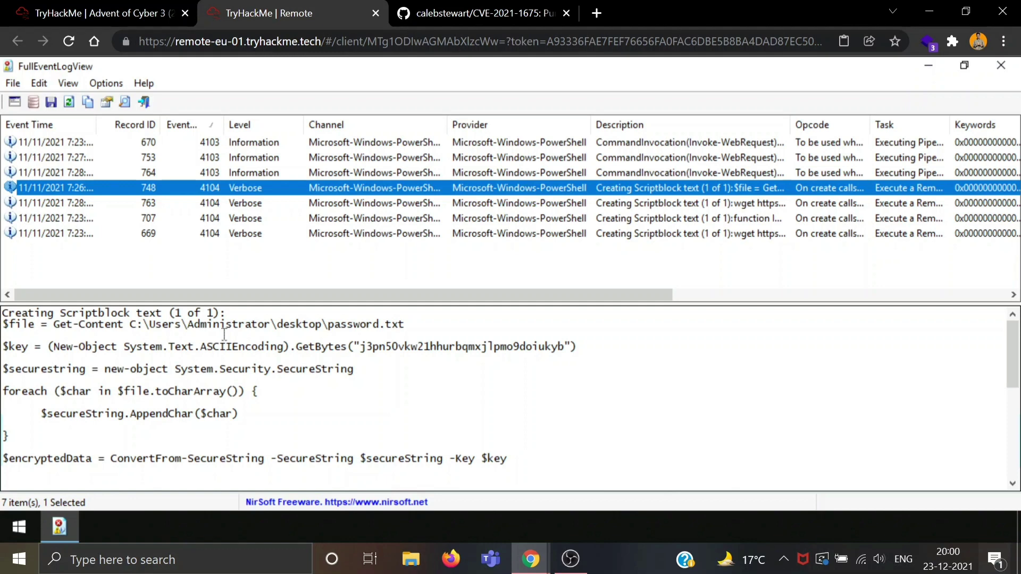
scroll(239, 394, "down", 1)
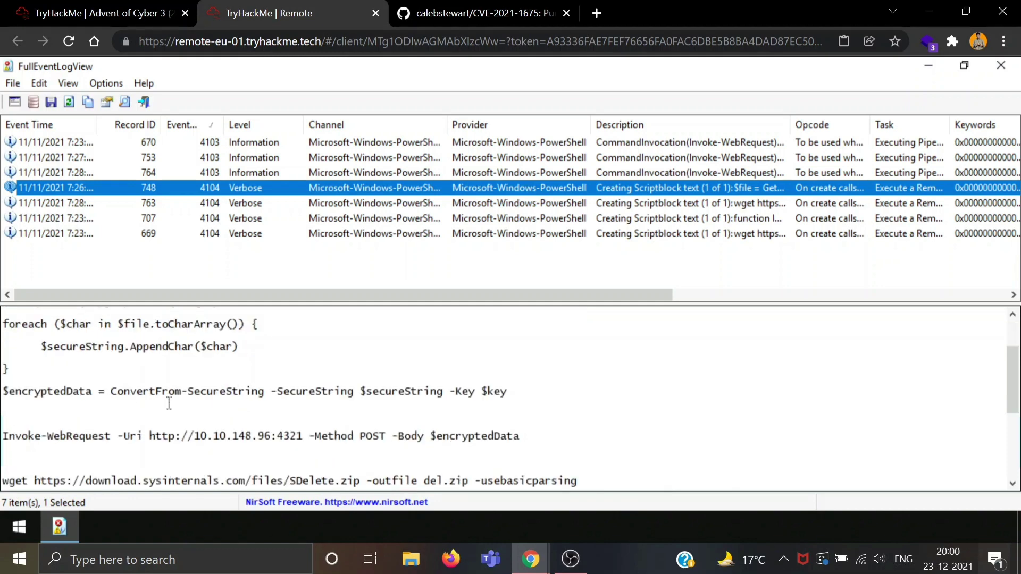
scroll(73, 433, "down", 1)
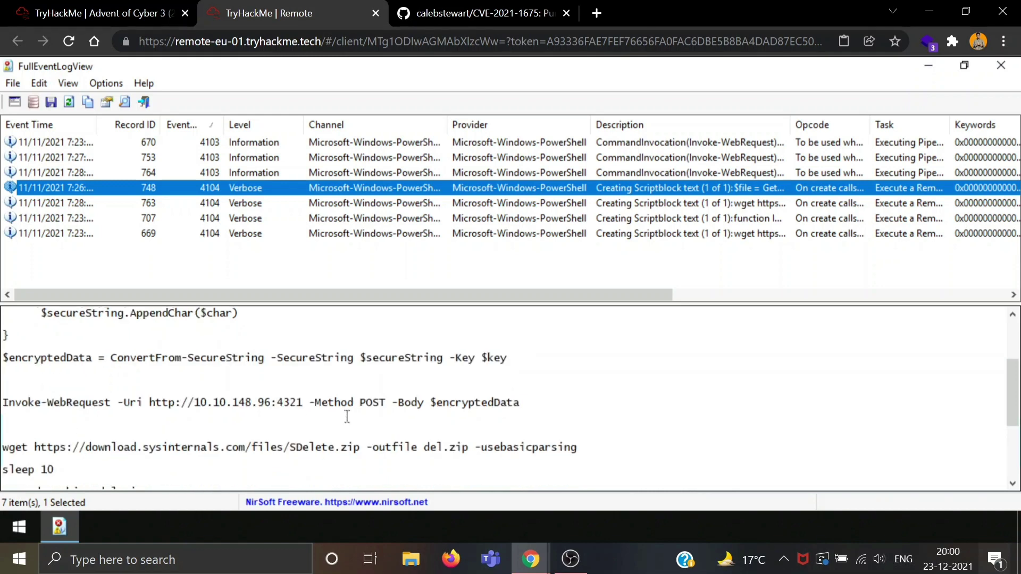
scroll(207, 438, "down", 1)
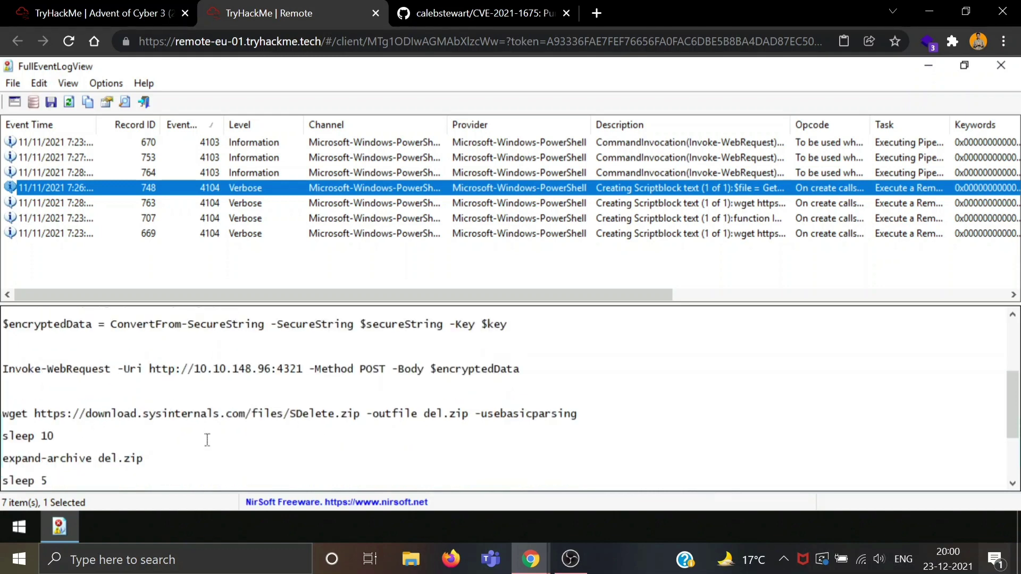
scroll(207, 439, "down", 1)
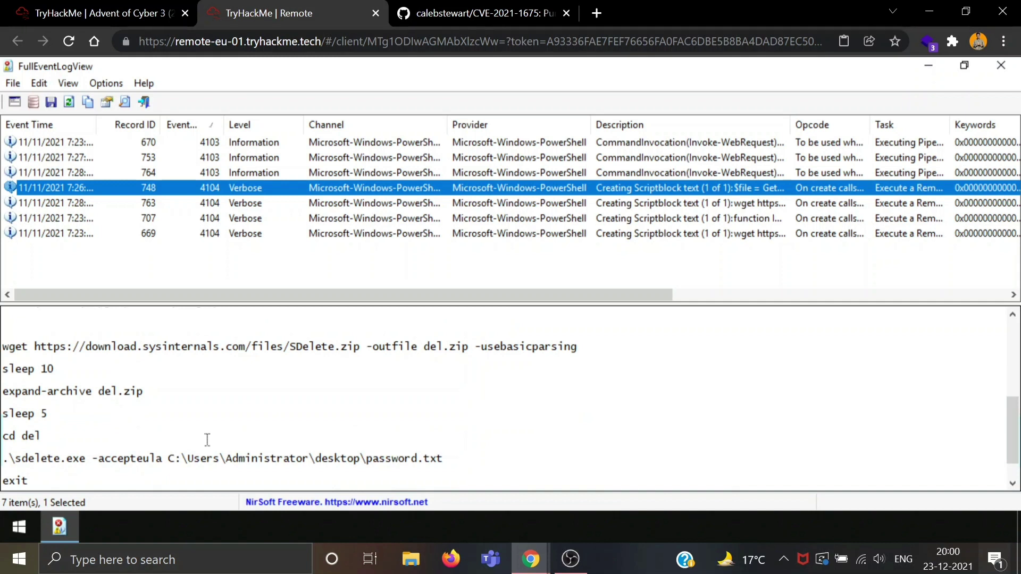
scroll(208, 439, "down", 1)
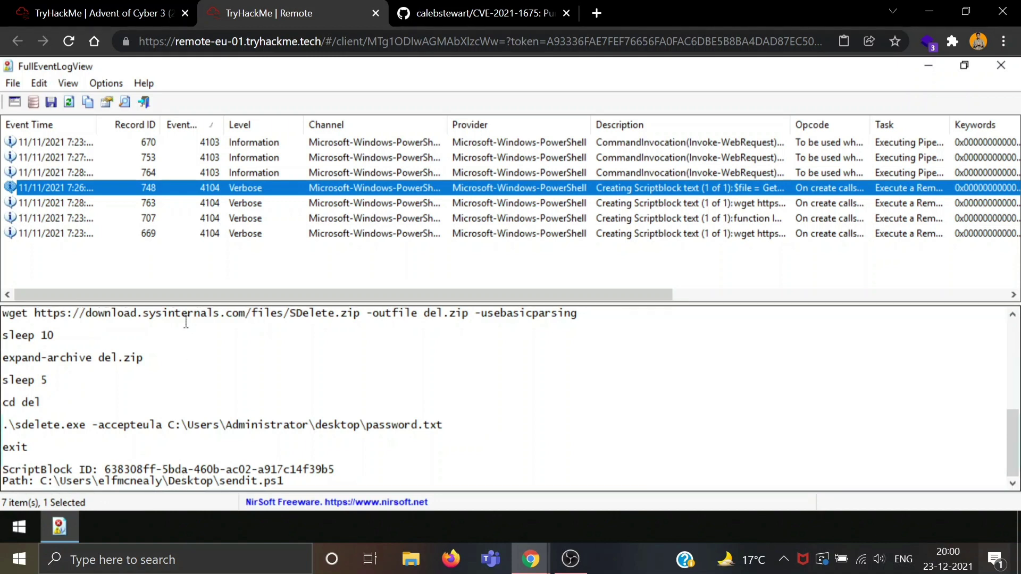
scroll(185, 322, "up", 5)
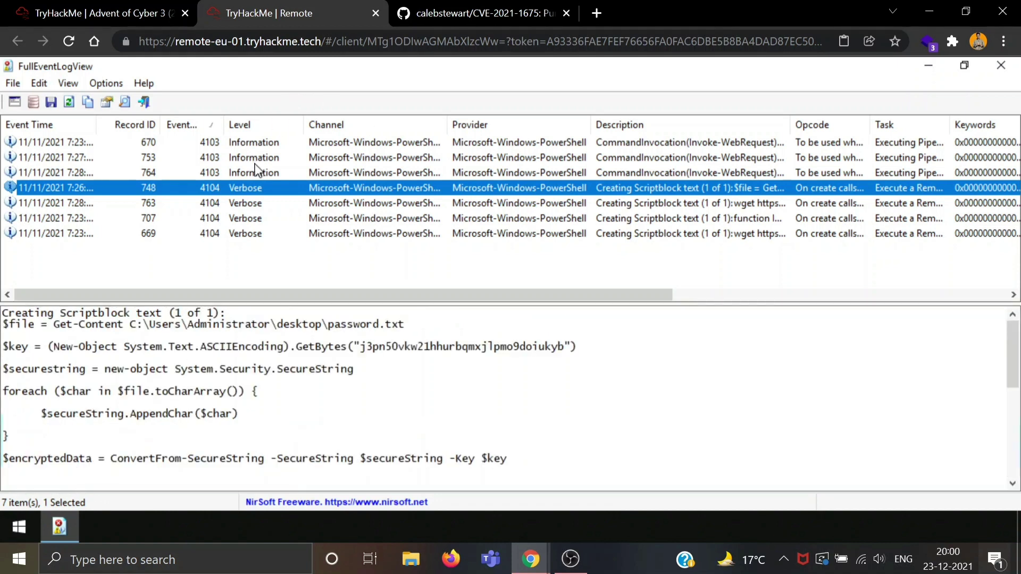
Step: Check records 753 and 764 and pick out the Context User TBFC-AOC23\adm1n
key("Up")
key("Up")
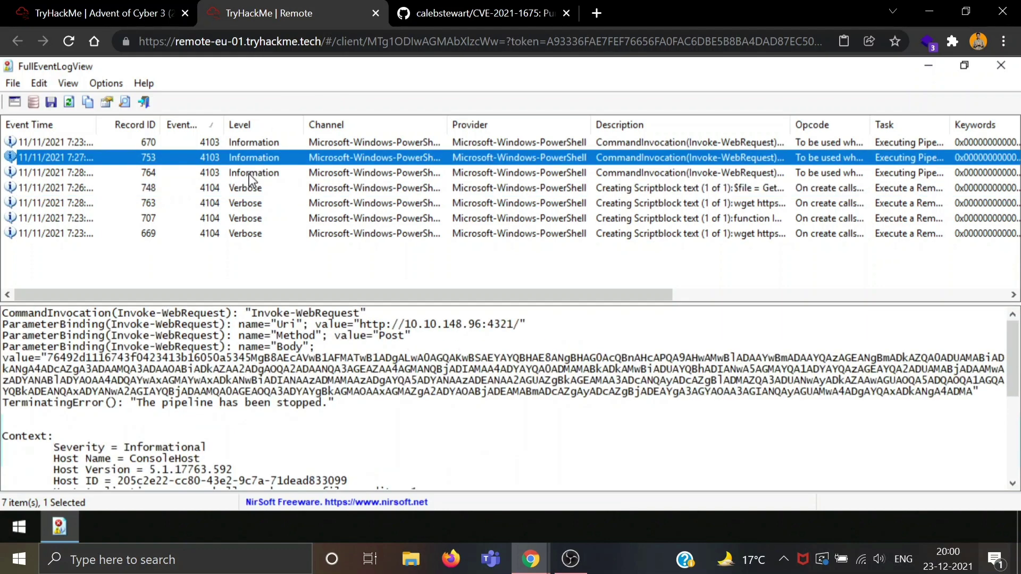
left_click(249, 174)
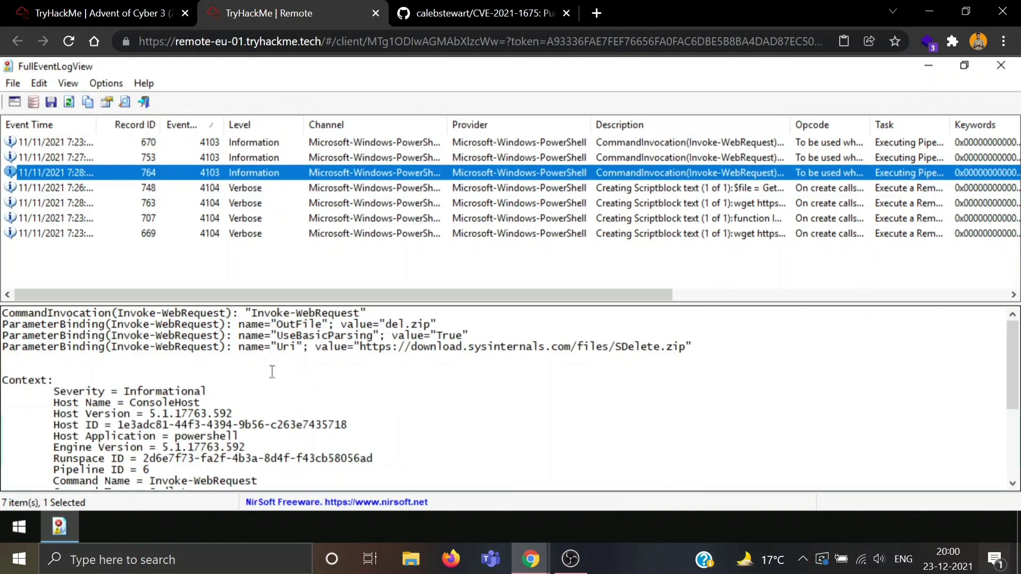
scroll(272, 372, "down", 1)
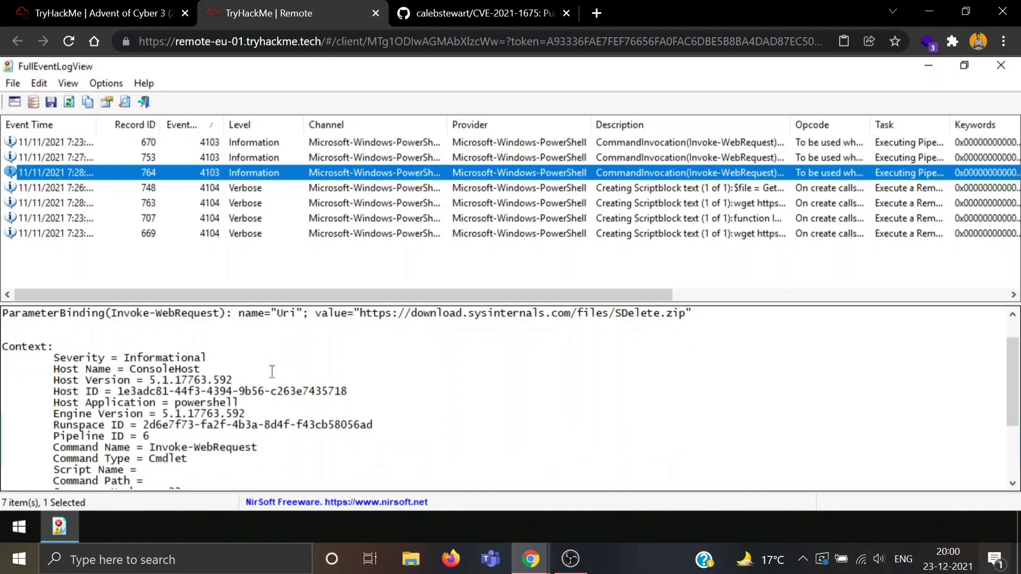
scroll(272, 372, "down", 3)
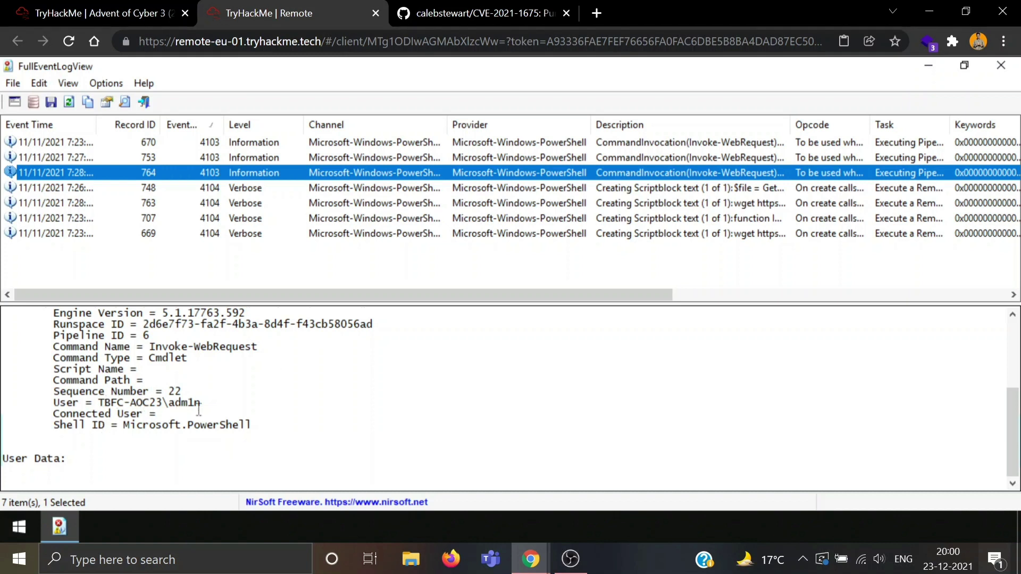
scroll(215, 410, "up", 2)
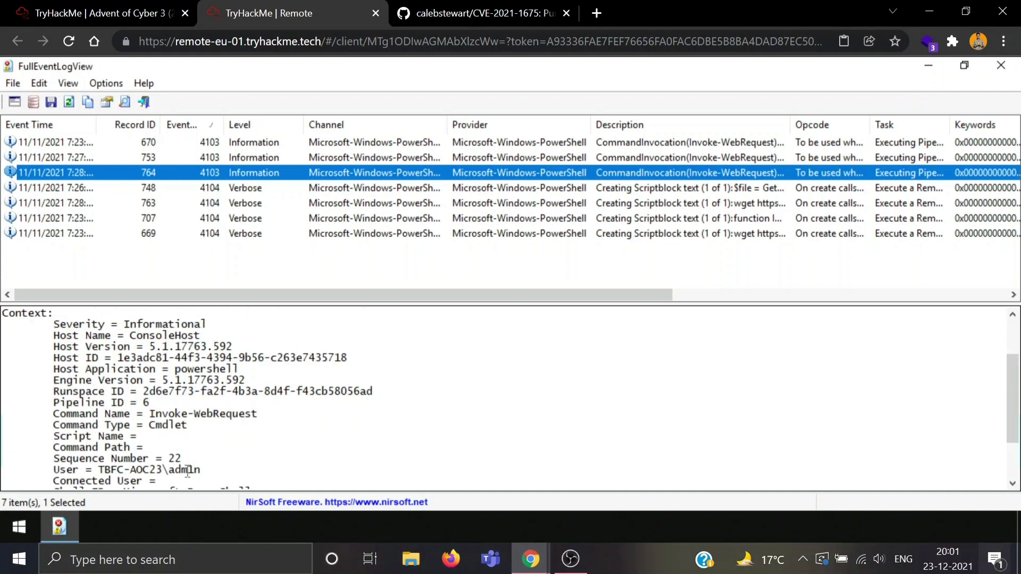
double_click(187, 471)
left_click(286, 435)
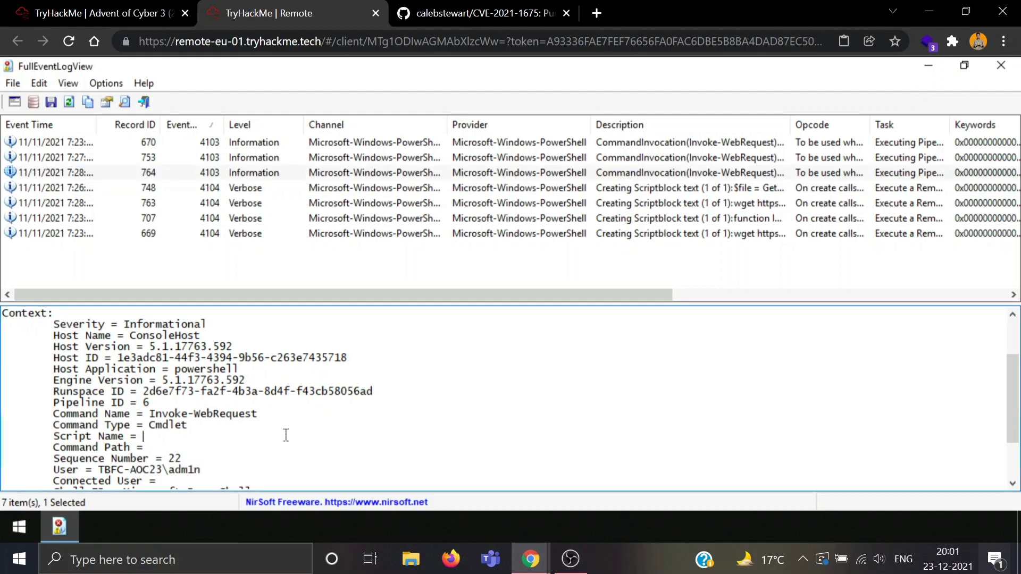
left_click(57, 6)
Step: Submit adm1n as the user who ran the PowerShell file
left_click(175, 280)
type("a")
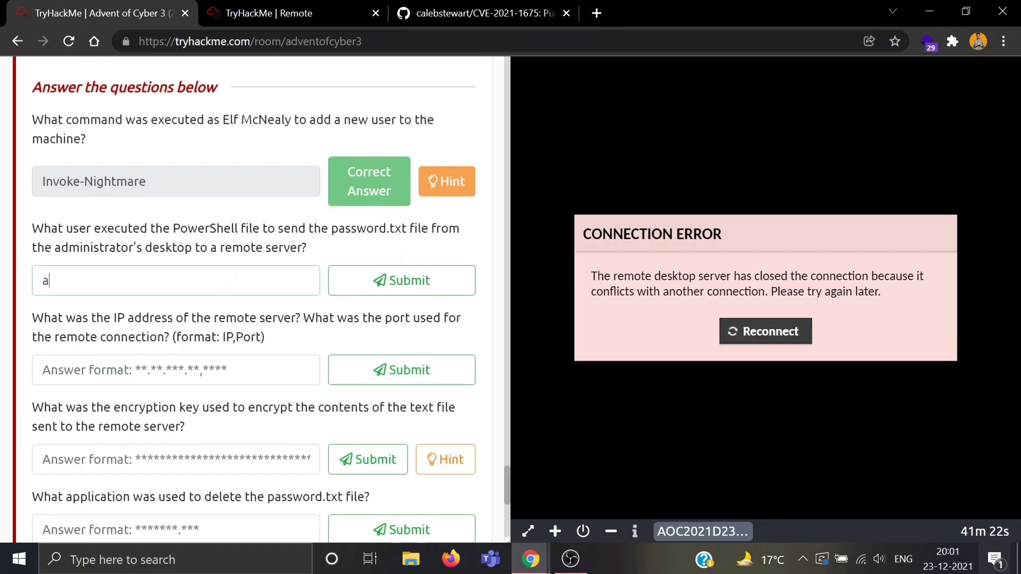
type("dm1n")
key("Return")
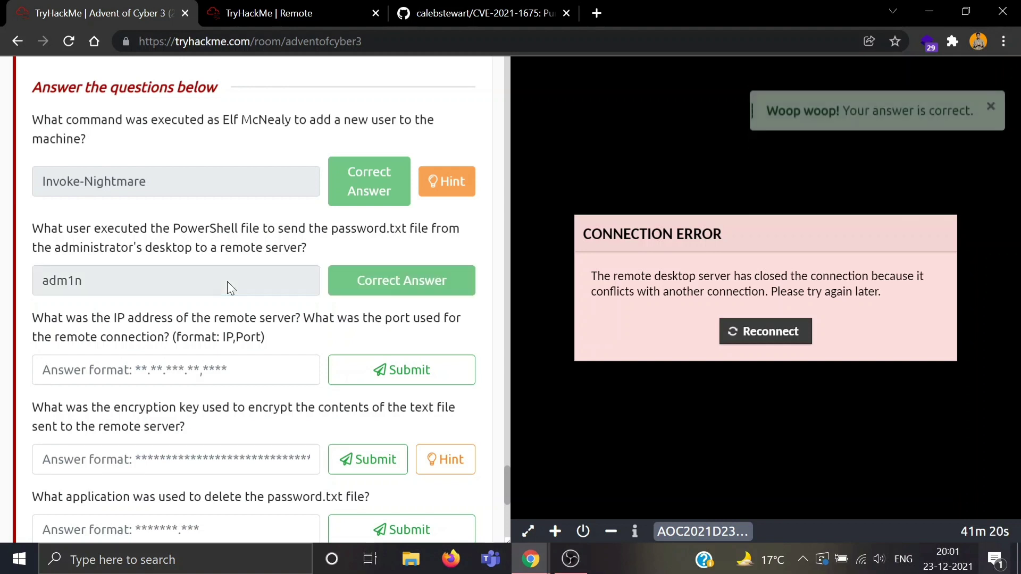
scroll(228, 282, "down", 1)
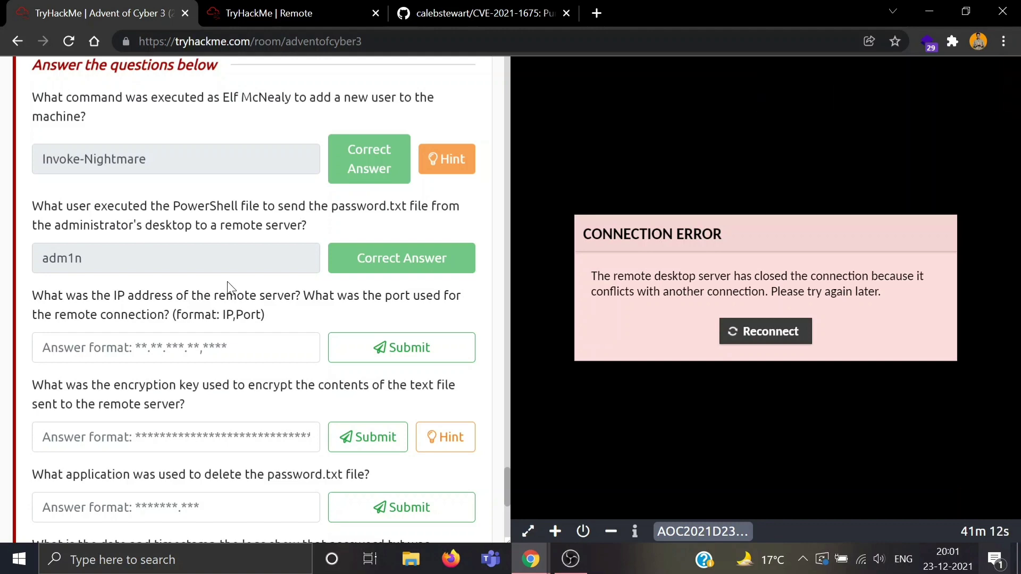
Step: Back in the event log, bring up record 748's password-sending script
left_click(322, 10)
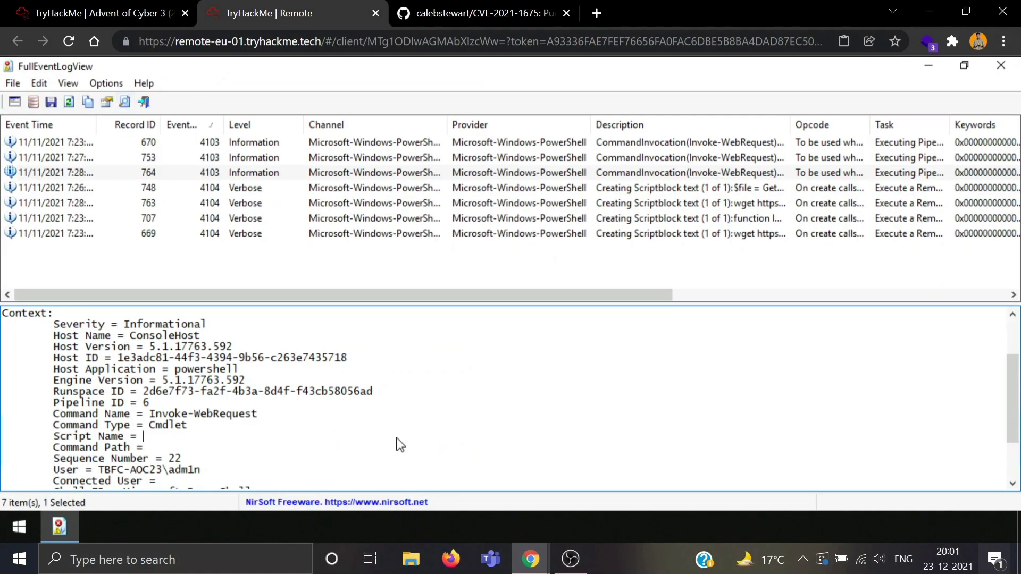
scroll(216, 424, "down", 2)
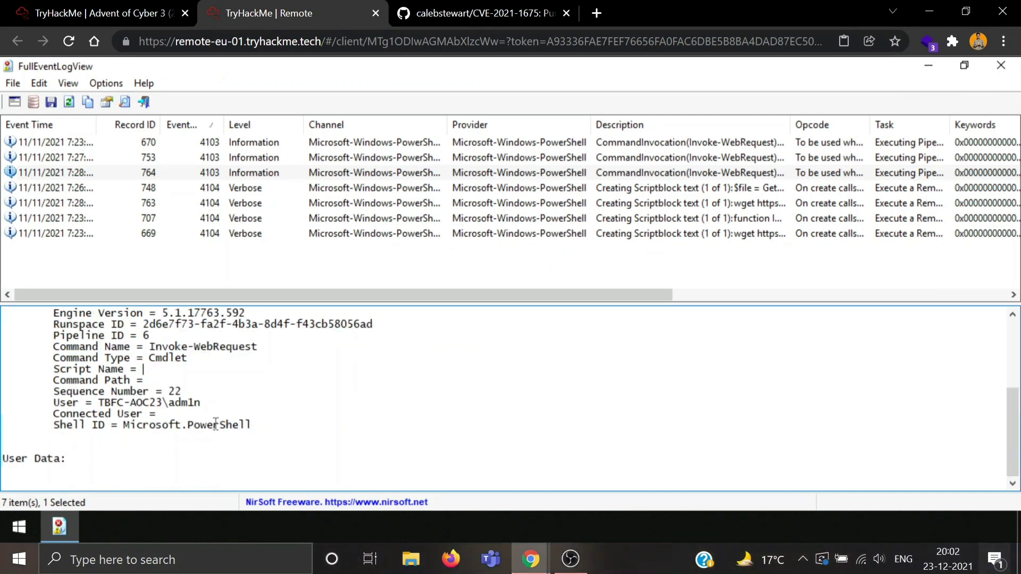
scroll(215, 424, "up", 4)
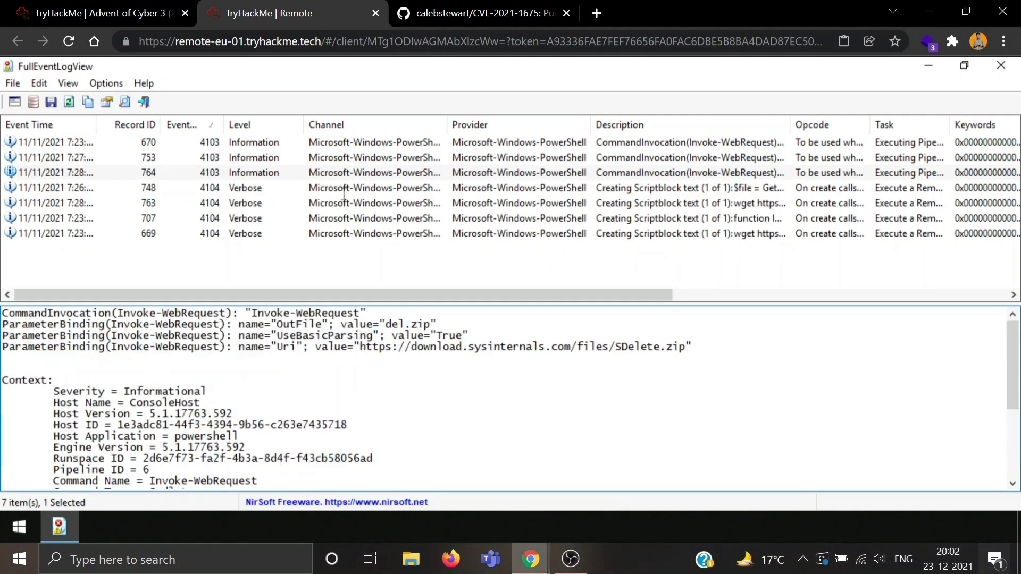
left_click(281, 144)
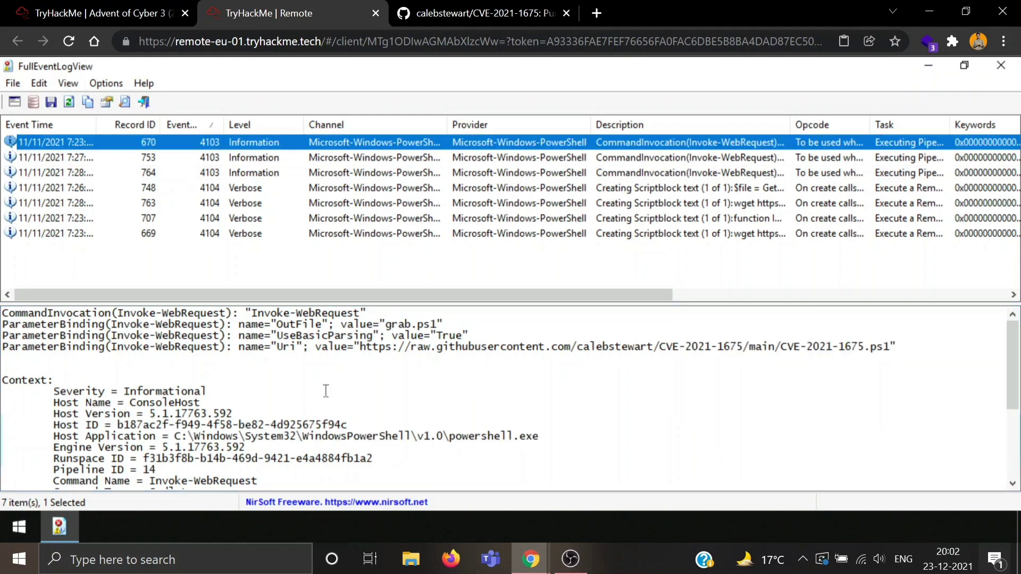
scroll(326, 391, "down", 3)
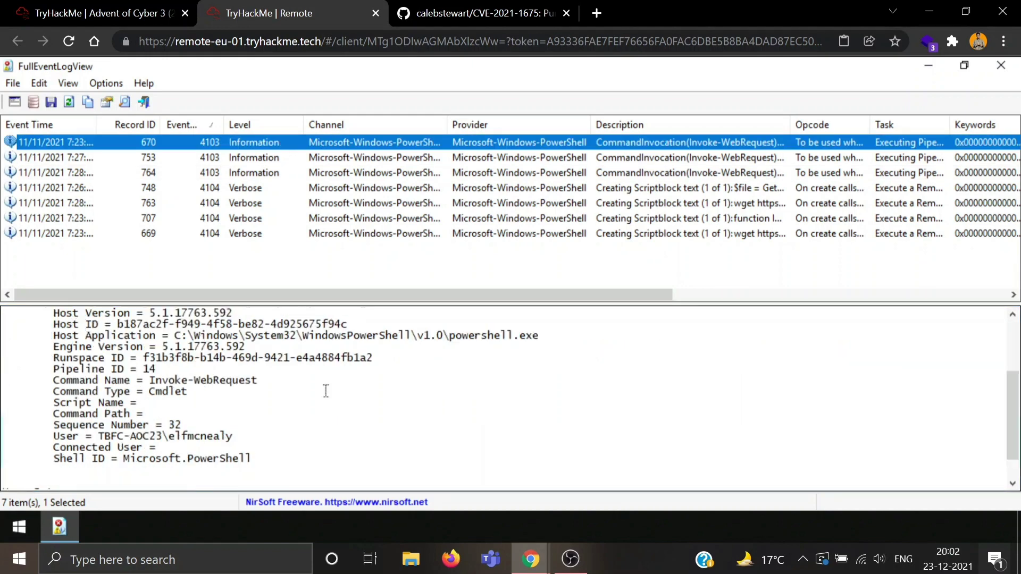
scroll(325, 391, "up", 3)
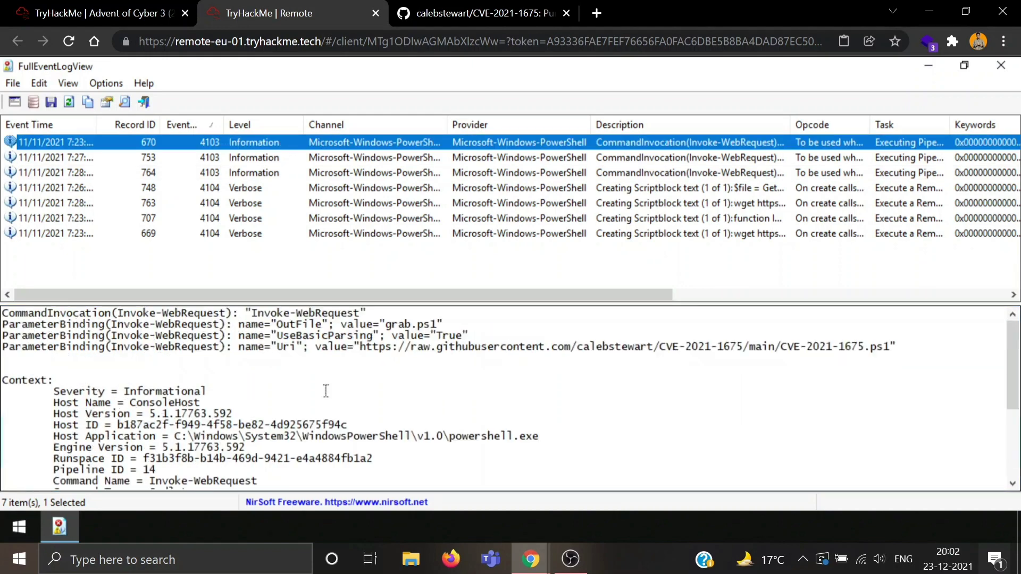
left_click(281, 191)
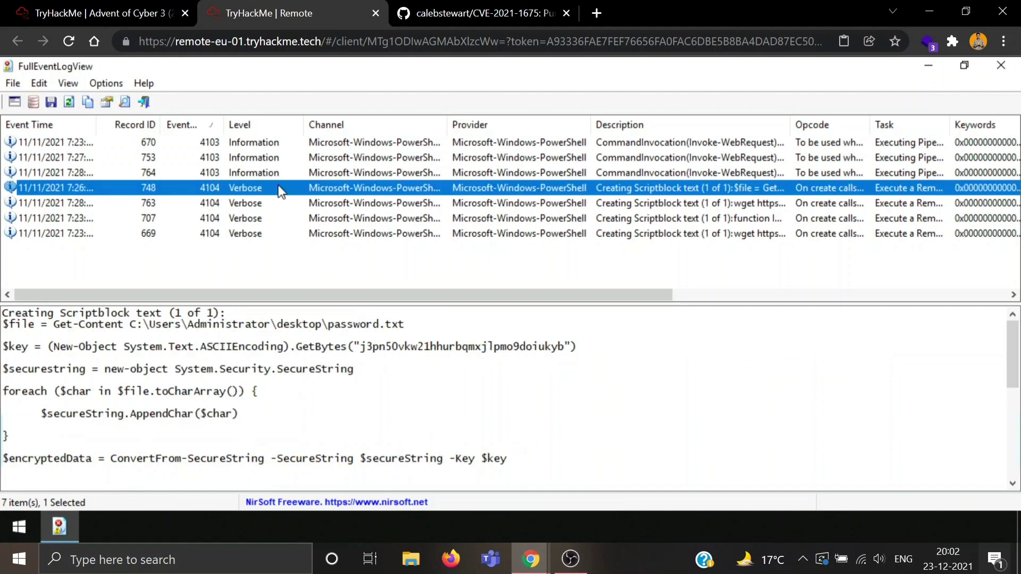
scroll(305, 446, "down", 2)
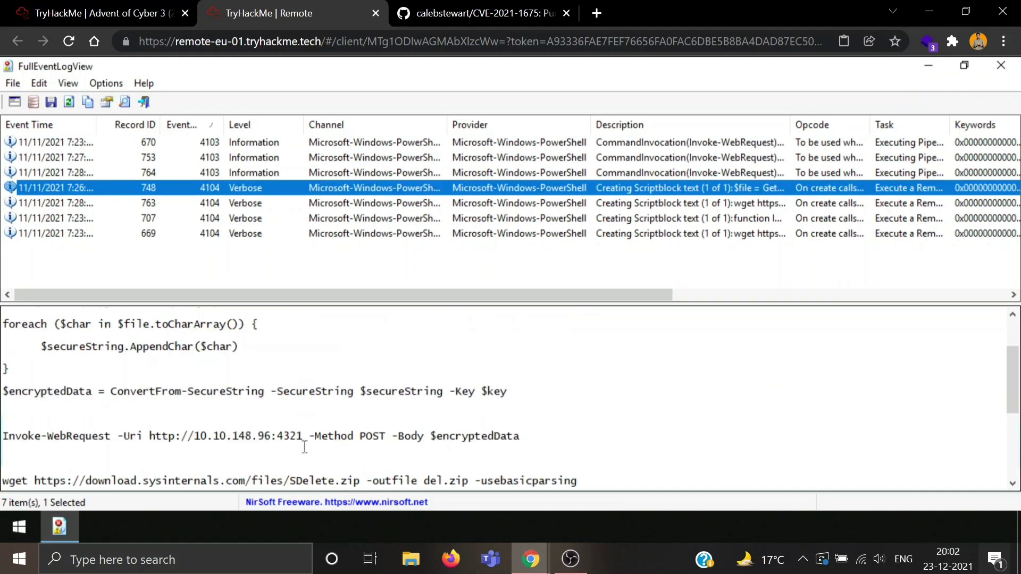
scroll(305, 446, "down", 1)
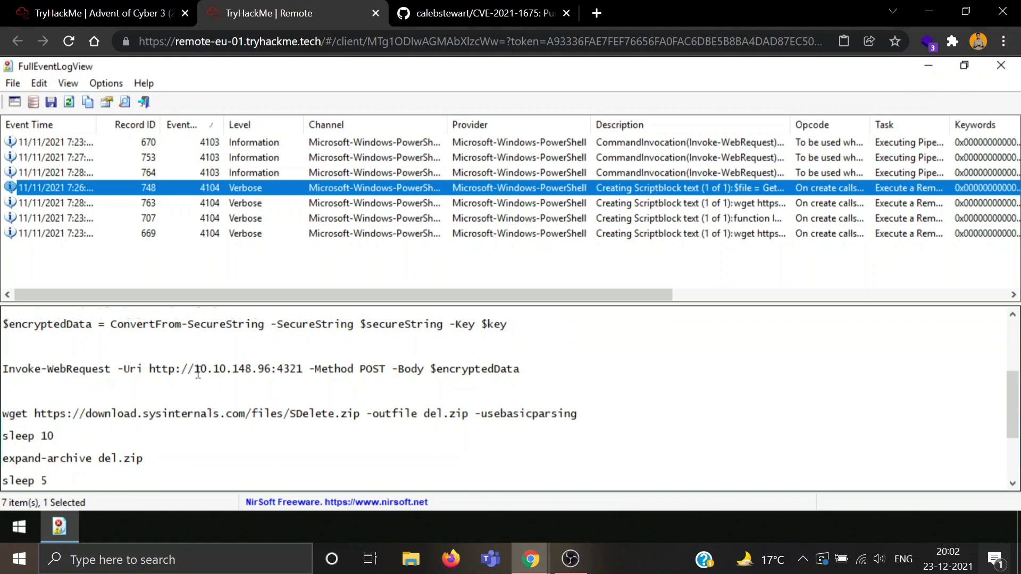
Step: Copy 10.10.148.96:4321 into the IP,Port answer and remove the colon
left_click_drag(194, 368, 302, 367)
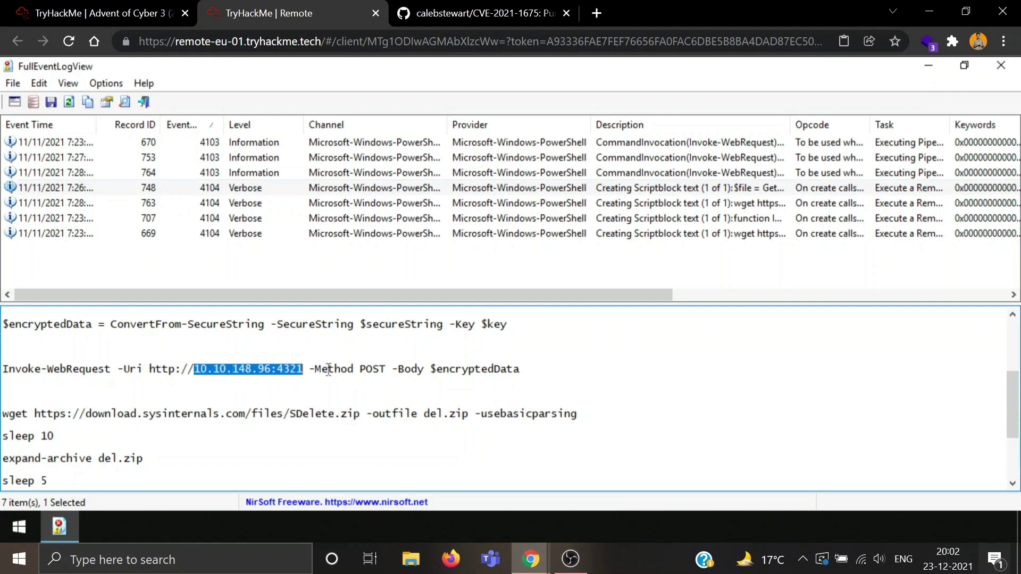
key("ctrl+c")
key("ctrl+shift+Tab")
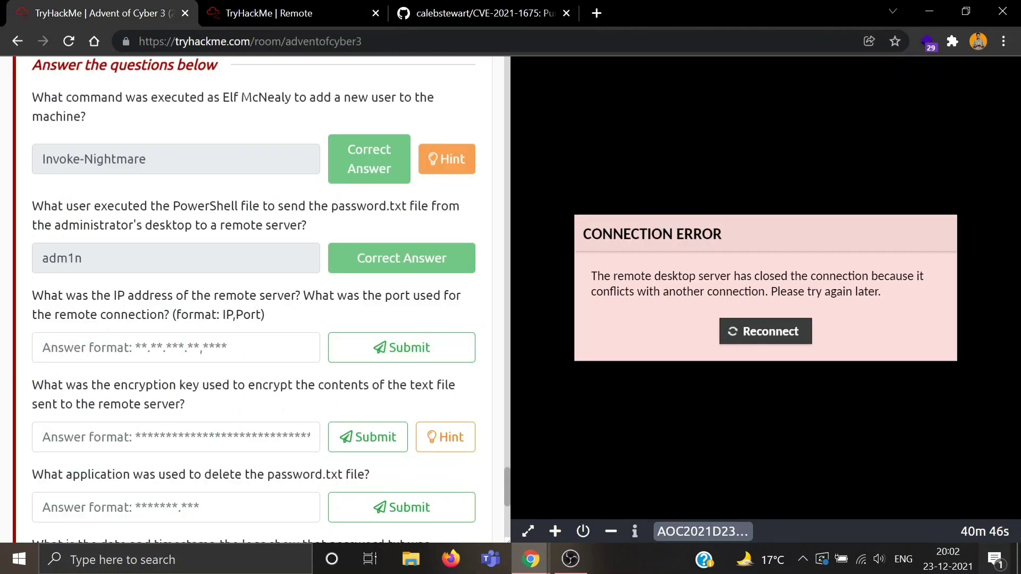
key("ctrl+v")
left_click(142, 347)
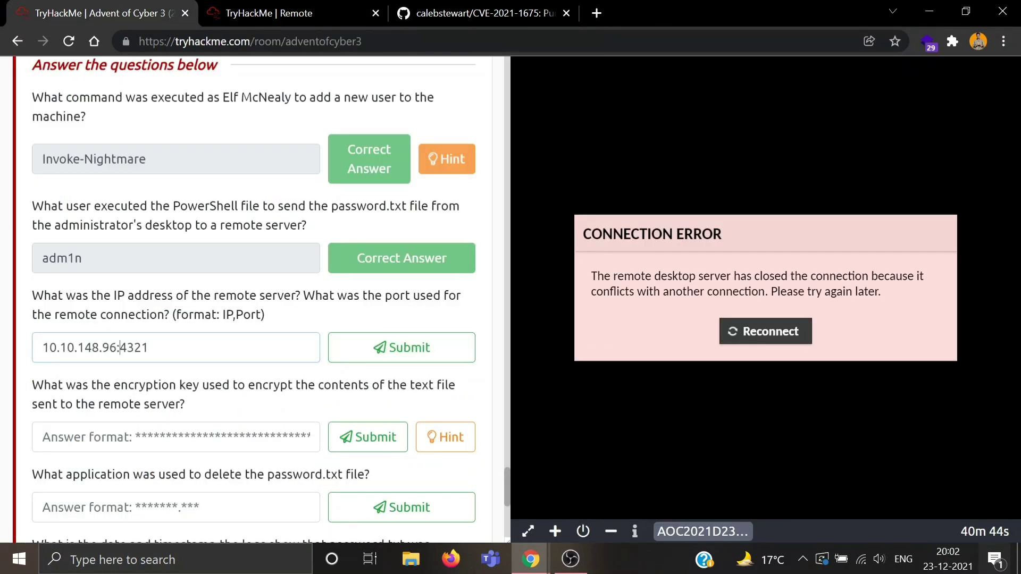
key("Delete")
Step: Complete the answer as 10.10.148.96,4321 and submit it
type(",")
key("Return")
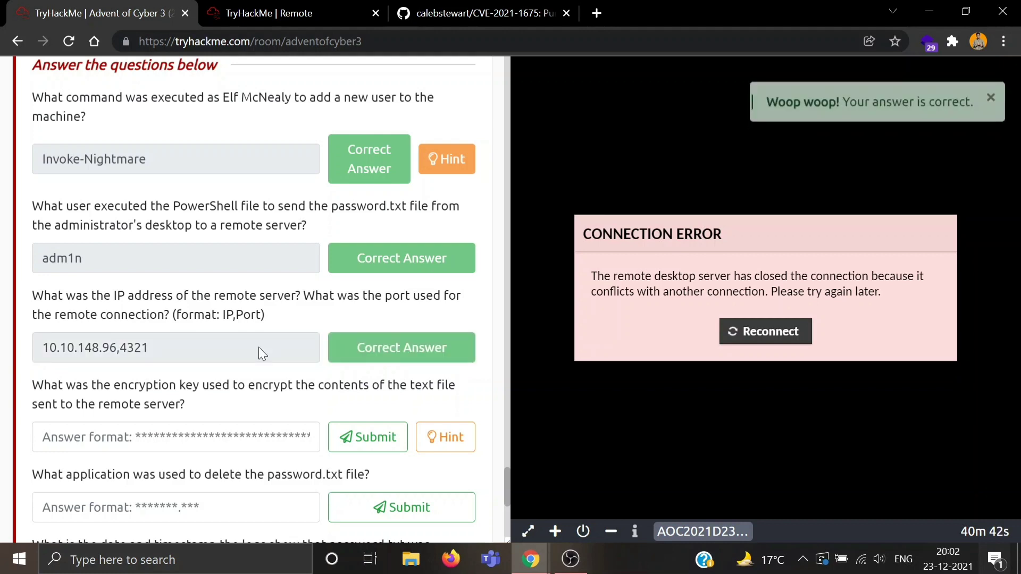
scroll(259, 346, "down", 1)
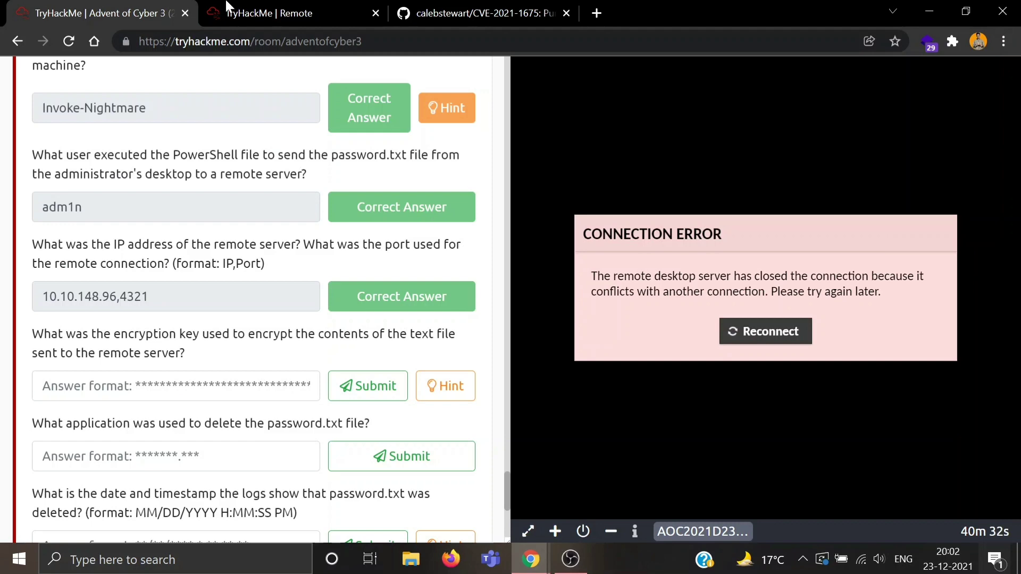
Step: Copy the encryption key string from record 748's $key line for the key answer
left_click(276, 12)
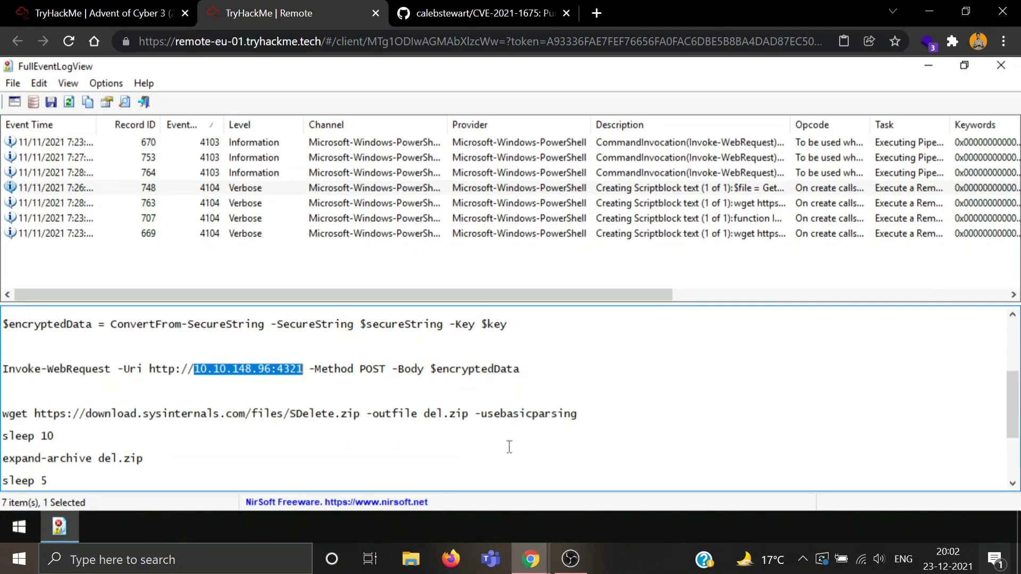
scroll(509, 446, "down", 2)
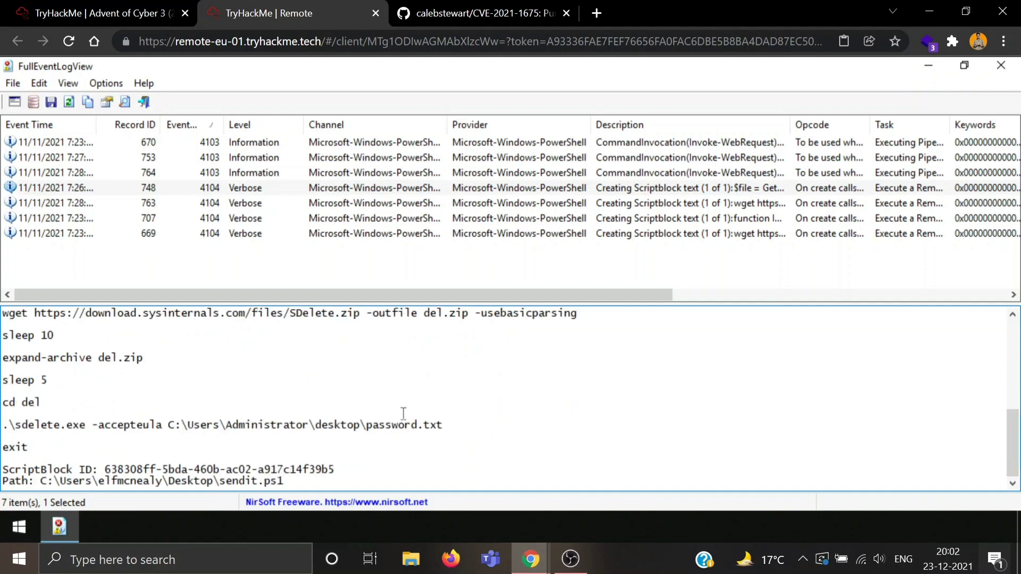
scroll(204, 409, "up", 2)
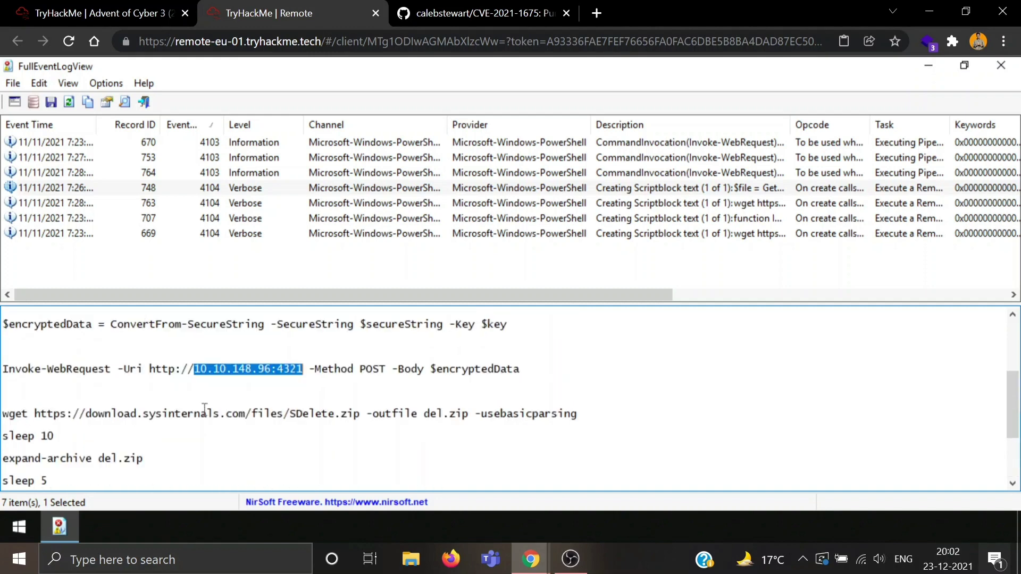
scroll(204, 408, "up", 1)
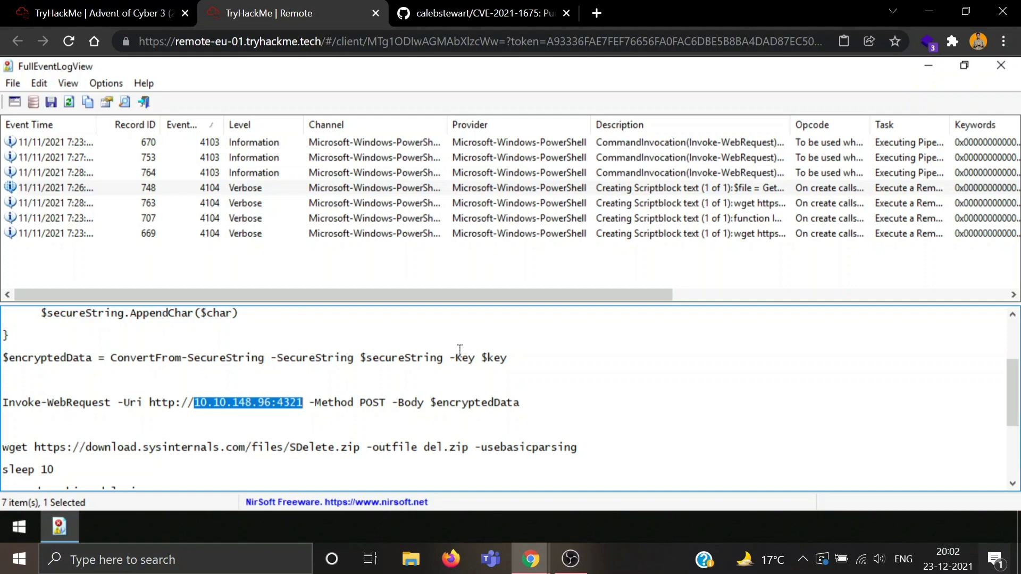
scroll(460, 351, "up", 1)
scroll(460, 351, "up", 2)
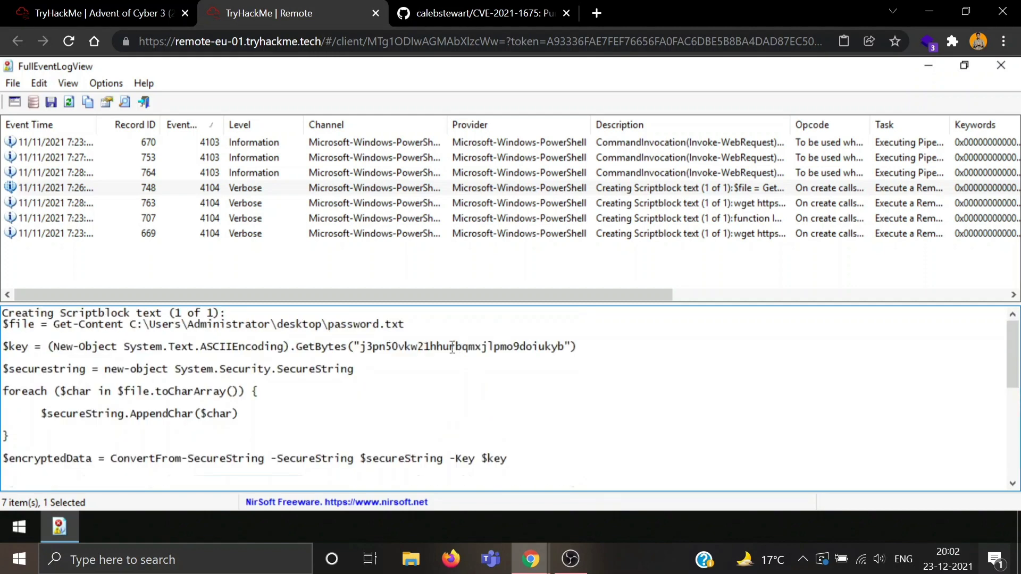
double_click(447, 346)
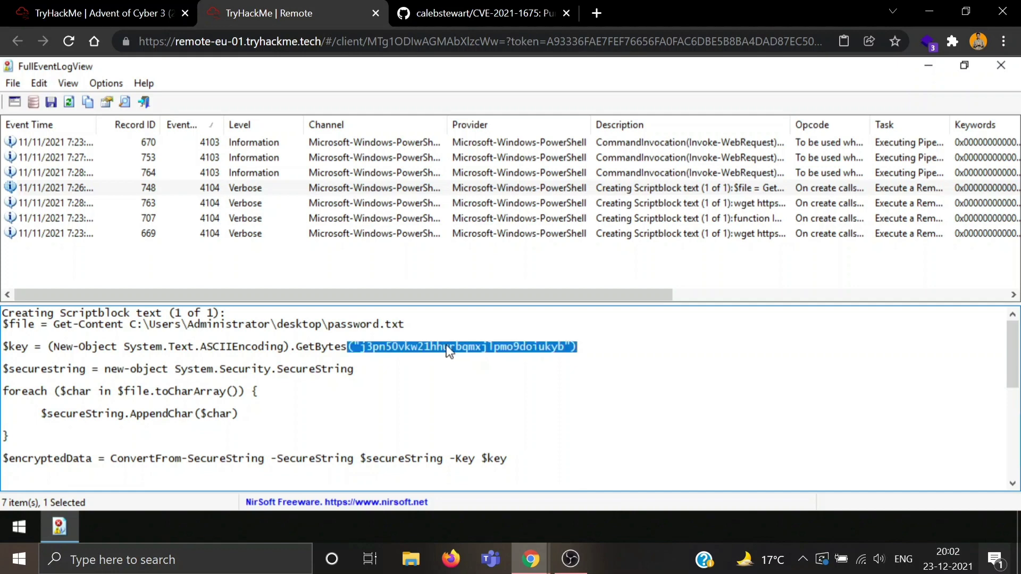
right_click(448, 346)
left_click(505, 219)
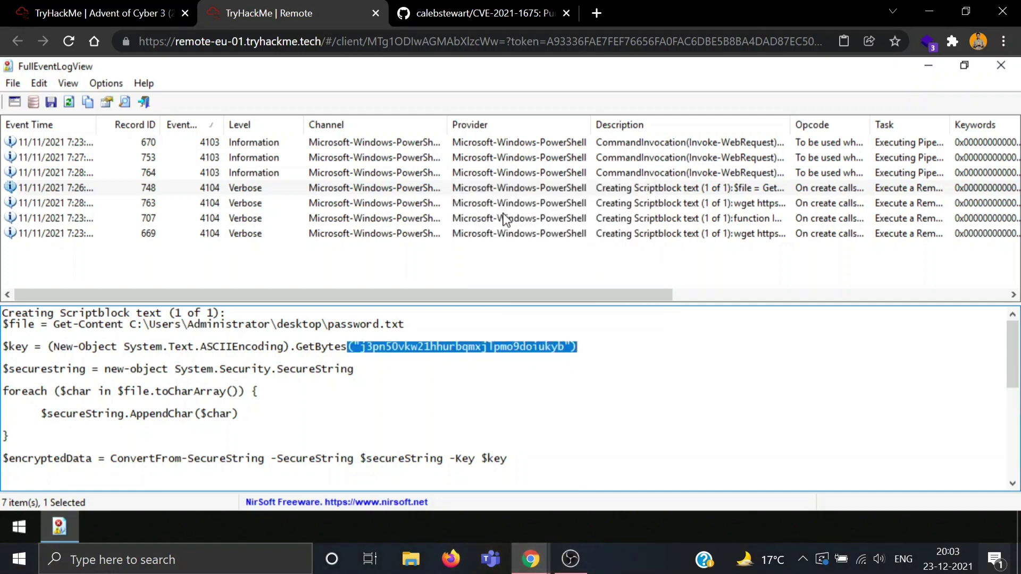
left_click(102, 12)
left_click(175, 386)
Step: Paste the encryption key, trim the stray bracket and quote characters, and submit it
key("ctrl+v")
key("BackSpace")
key("BackSpace")
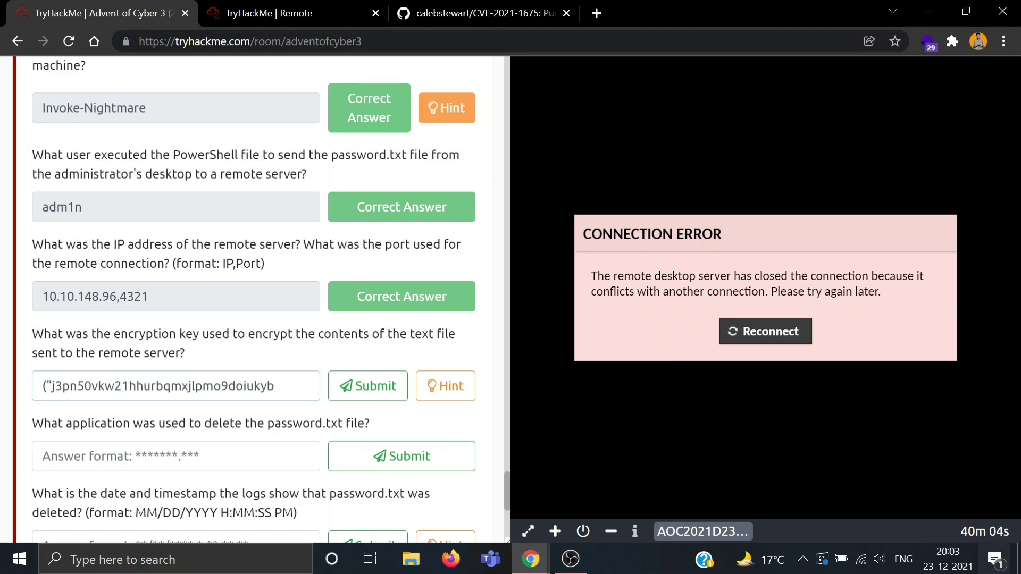
key("Home")
key("Delete")
key("Delete")
key("Return")
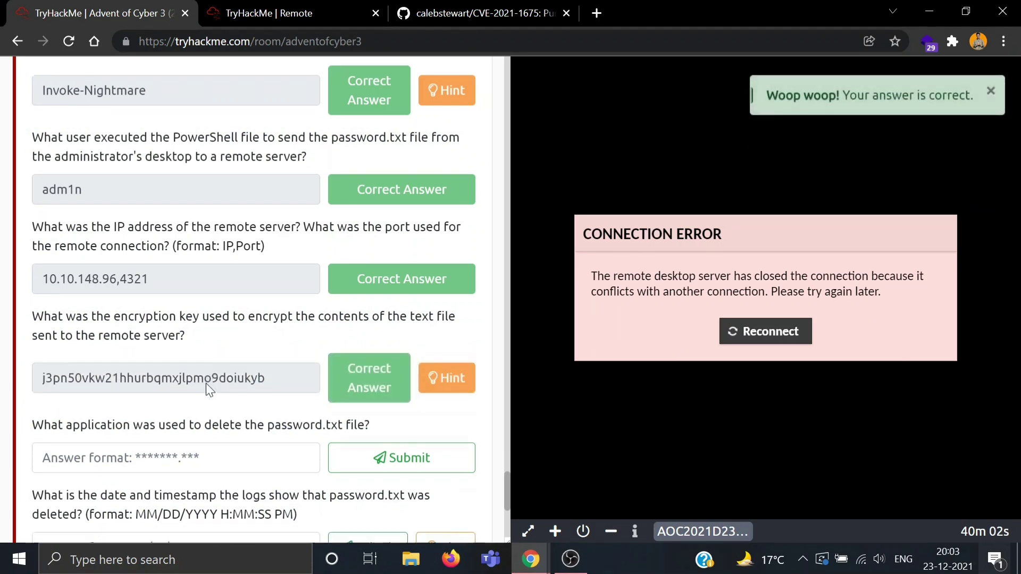
scroll(205, 383, "down", 2)
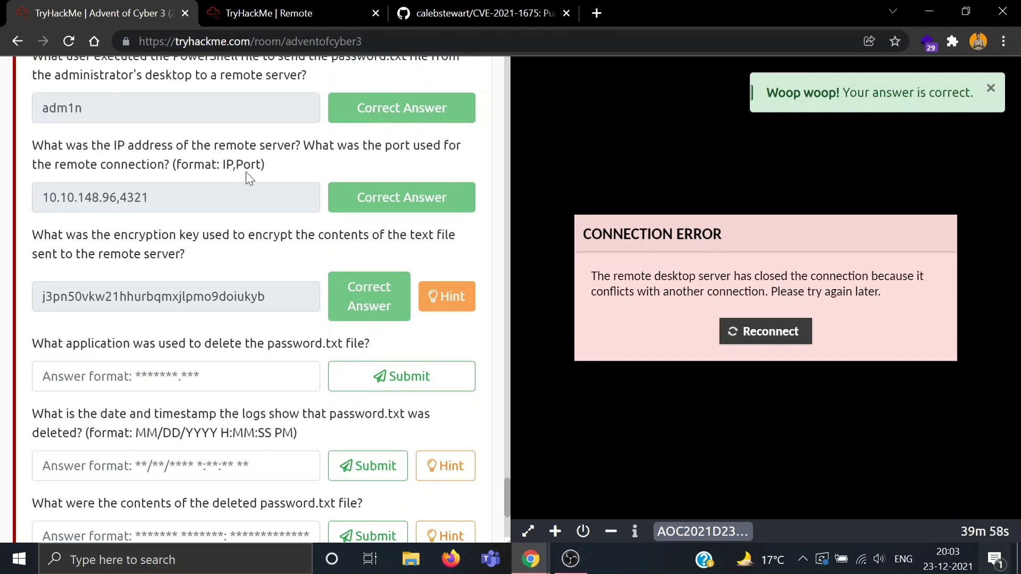
Step: Submit sdelete.exe as the application used to delete the file
left_click(273, 11)
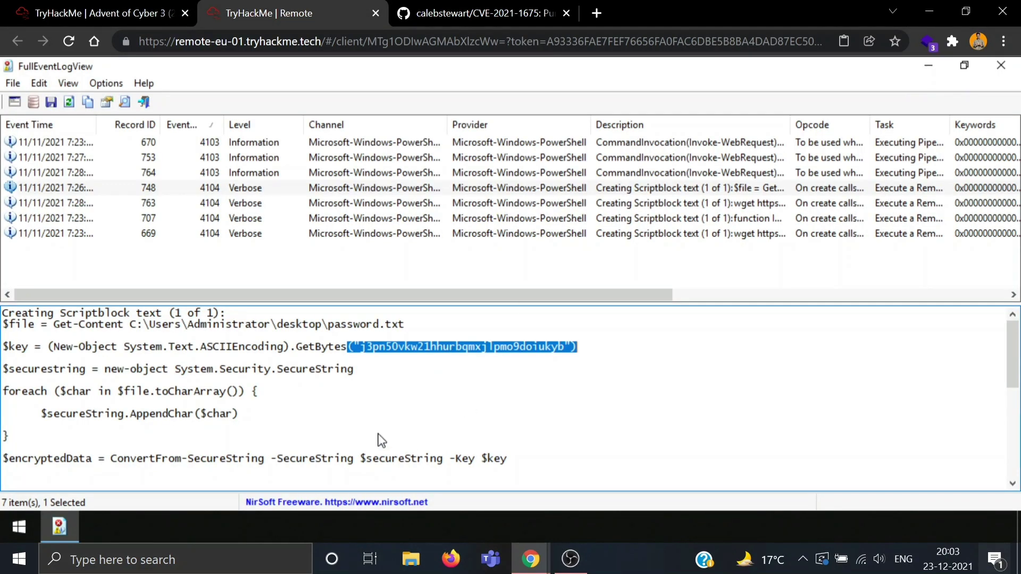
scroll(381, 435, "down", 3)
scroll(380, 435, "down", 3)
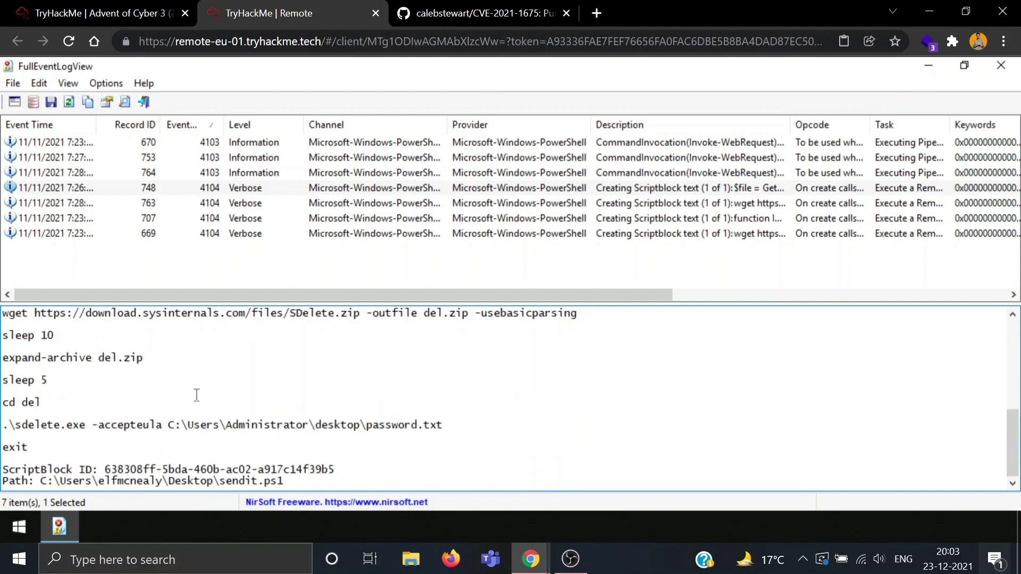
left_click(103, 13)
left_click(176, 376)
type("s")
key("BackSpace")
type("sdelete")
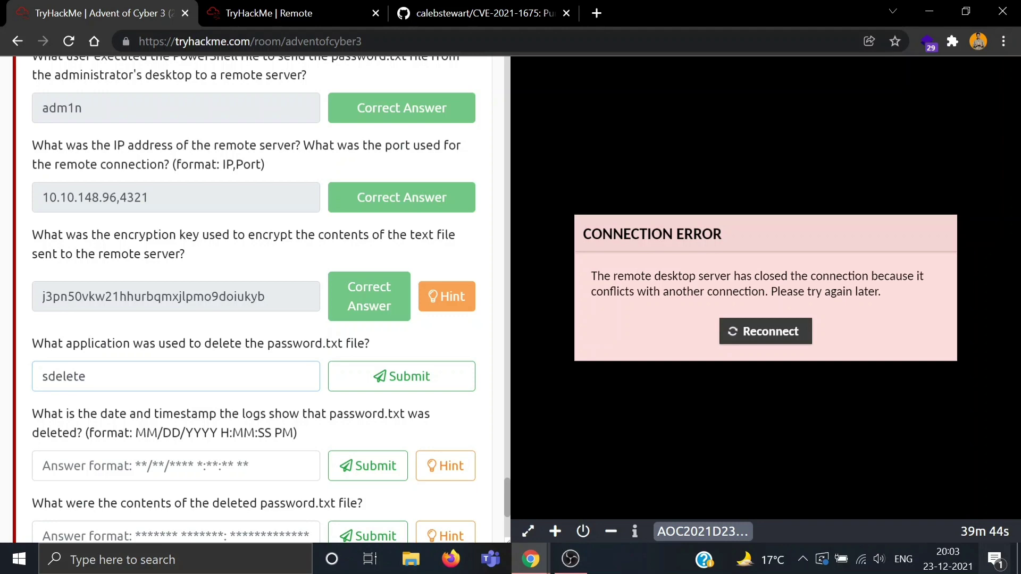
type(".exe")
key("Return")
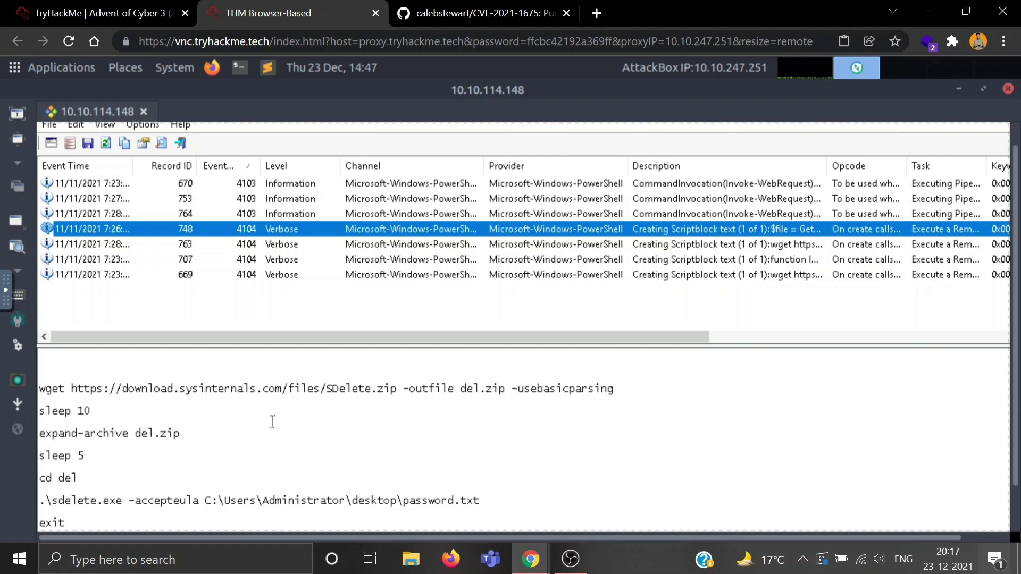
left_click(109, 12)
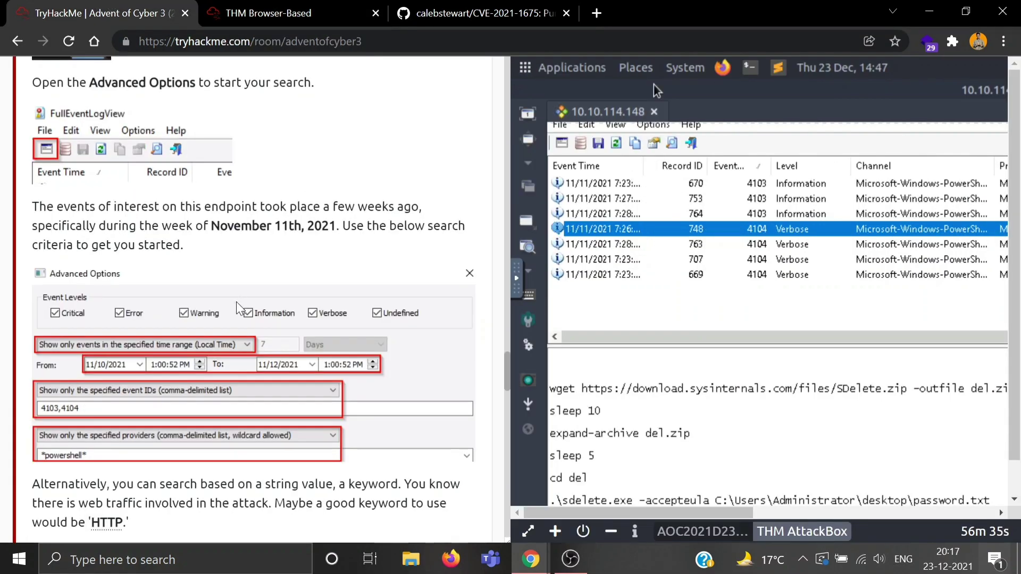
scroll(237, 309, "down", 20)
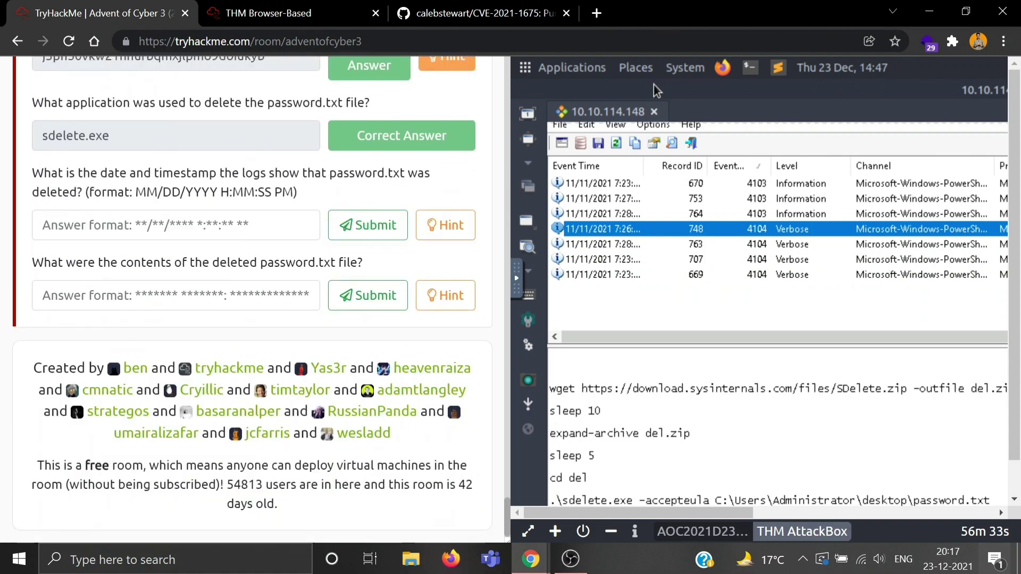
scroll(239, 309, "up", 1)
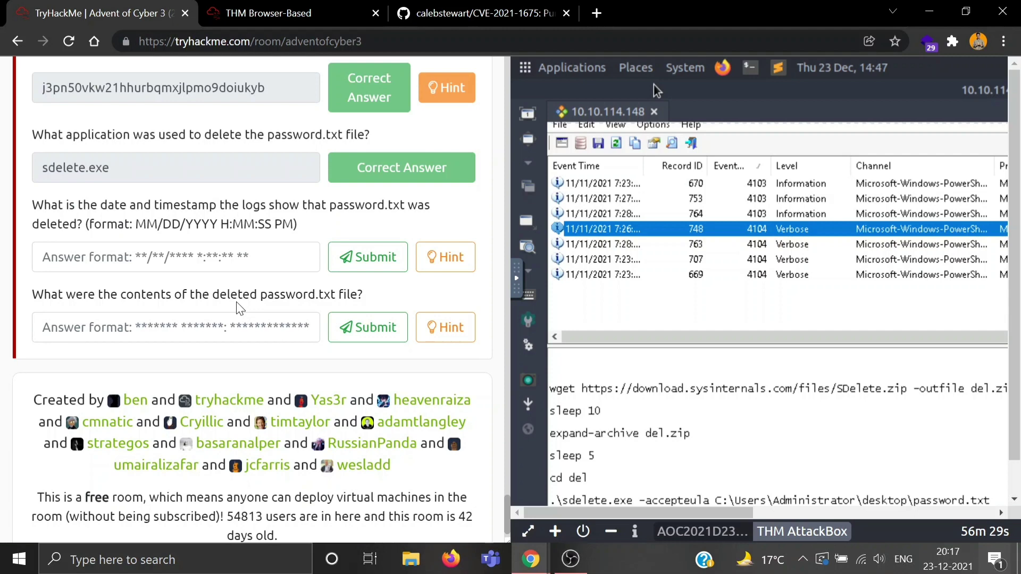
Step: Review records 763, 707, 669 and 670, including the SDelete and CVE-2021-1675 downloads
left_click(261, 13)
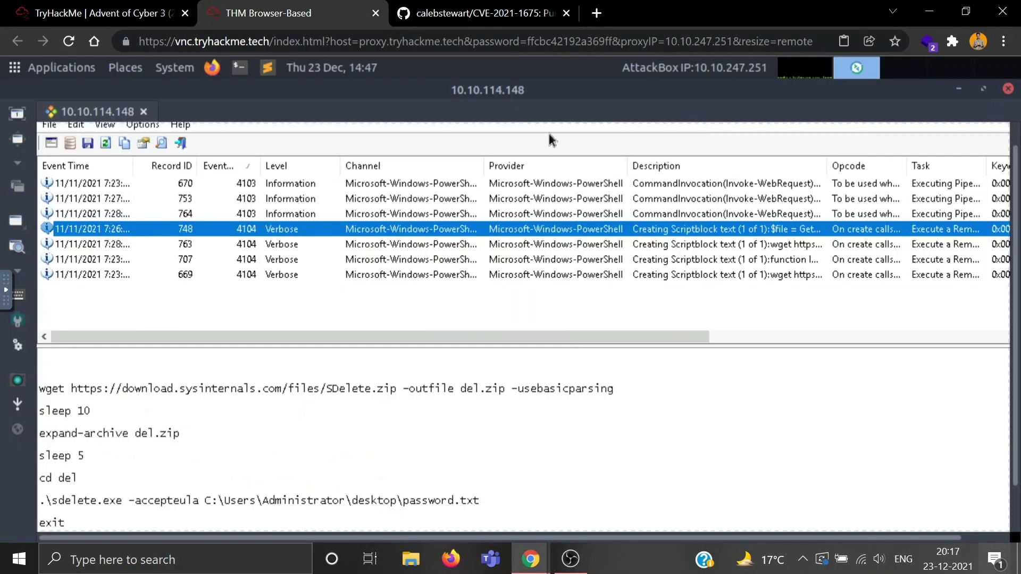
scroll(276, 428, "down", 1)
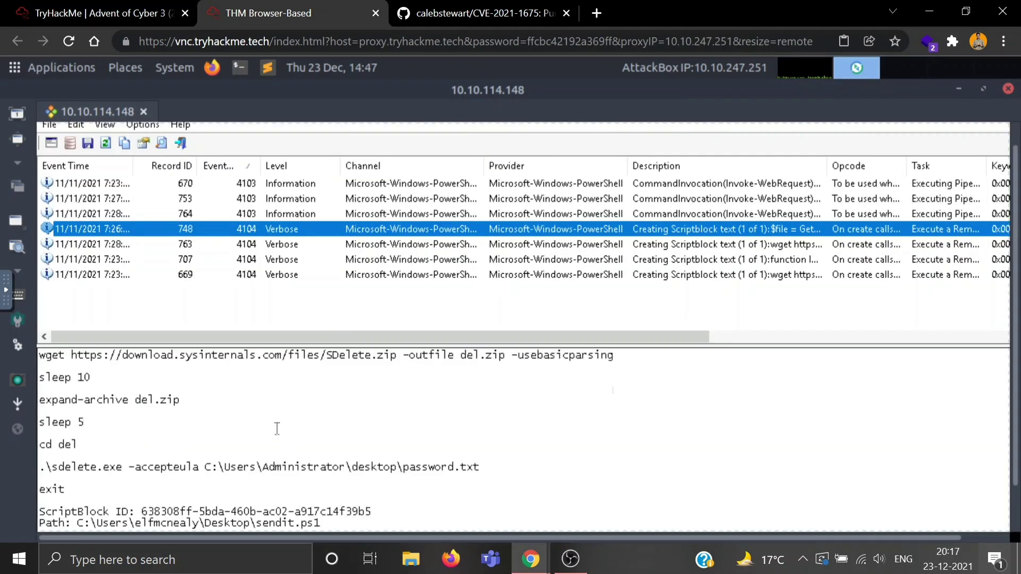
scroll(277, 428, "up", 6)
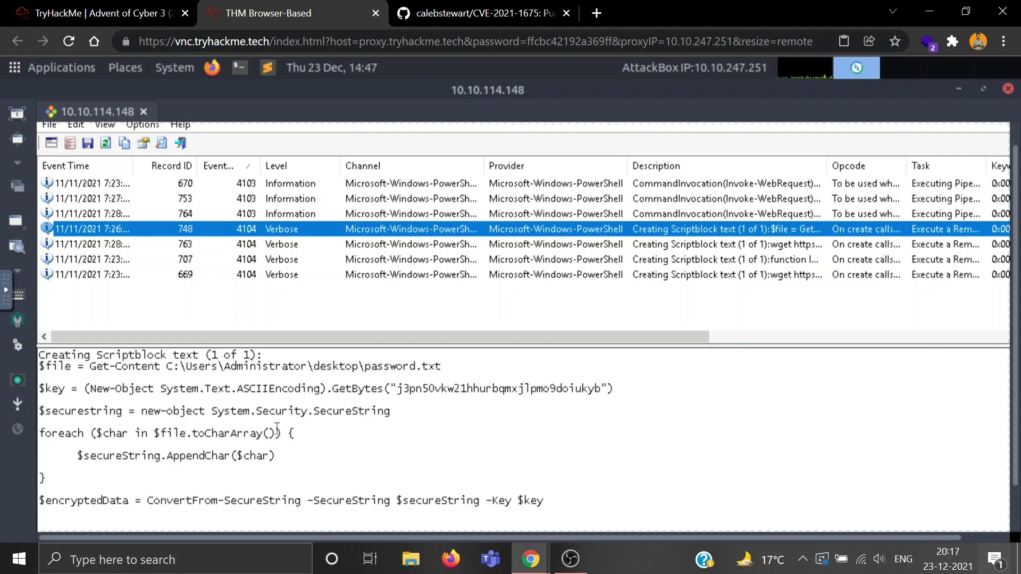
scroll(277, 428, "down", 6)
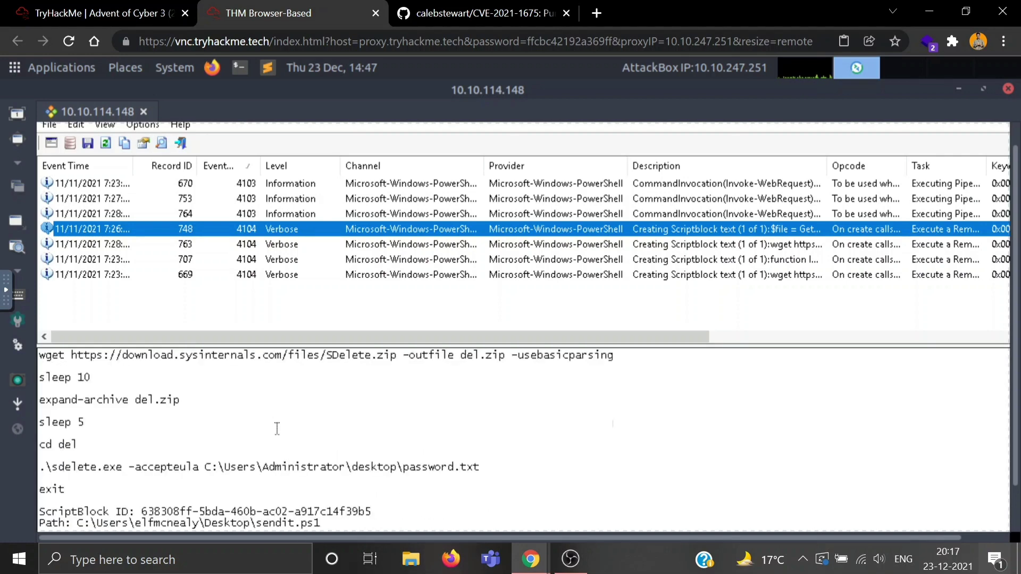
left_click(296, 245)
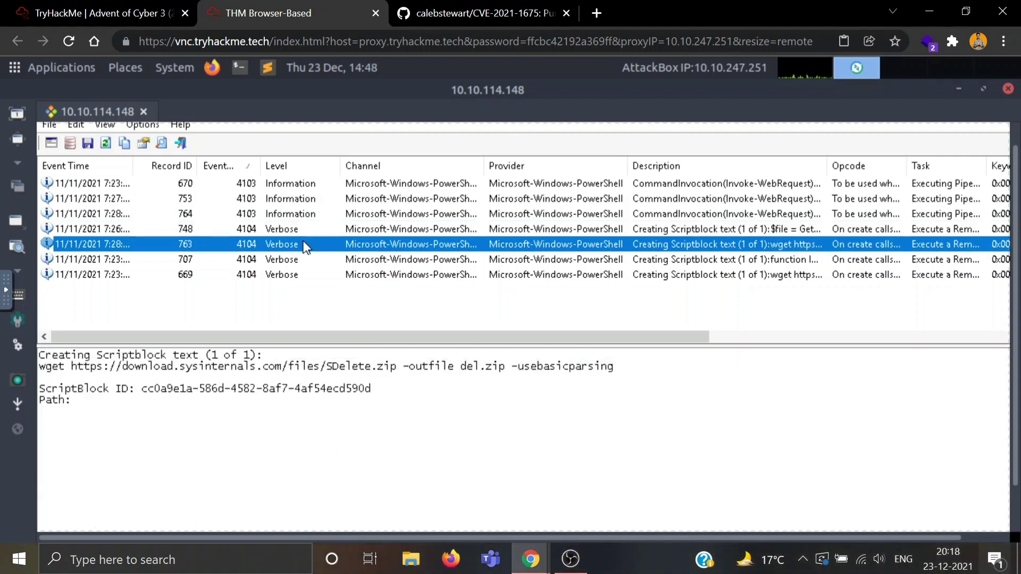
left_click(290, 259)
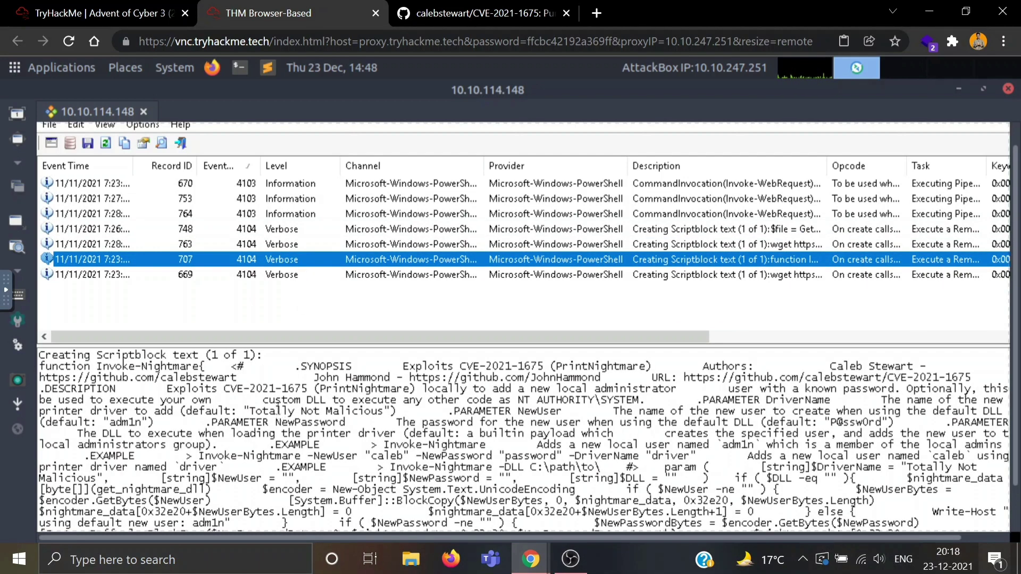
left_click(227, 276)
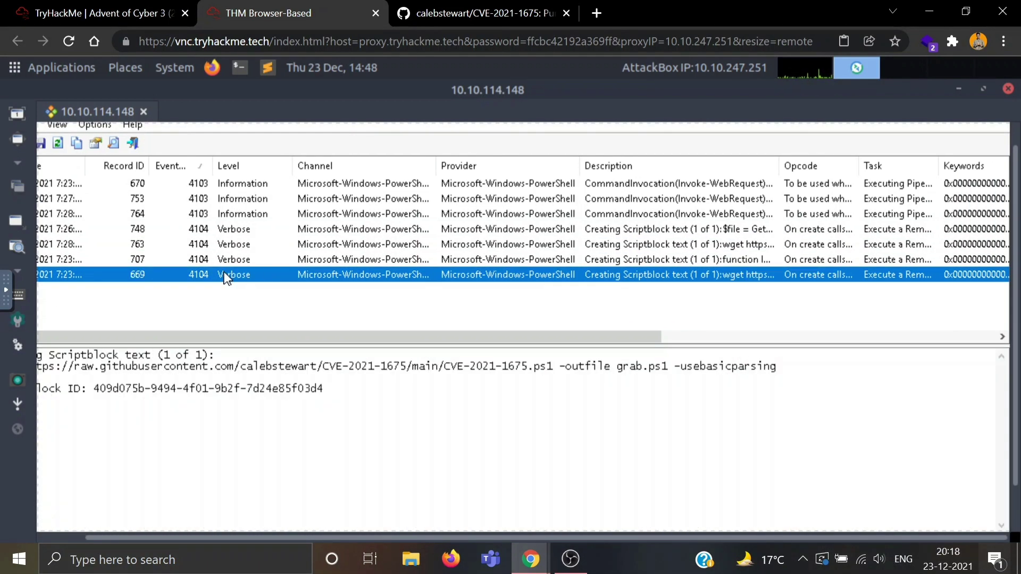
left_click(239, 184)
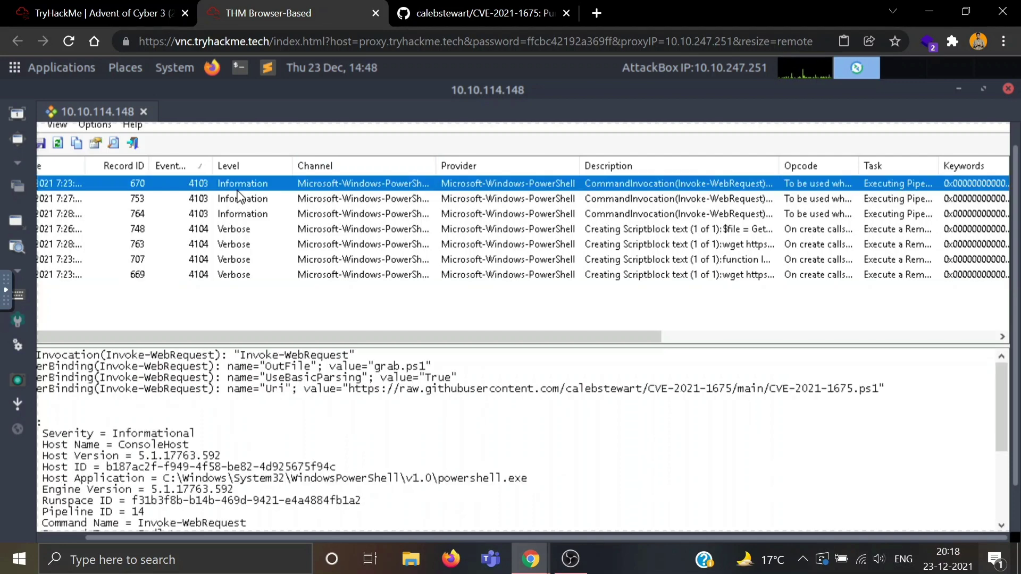
scroll(284, 421, "down", 3)
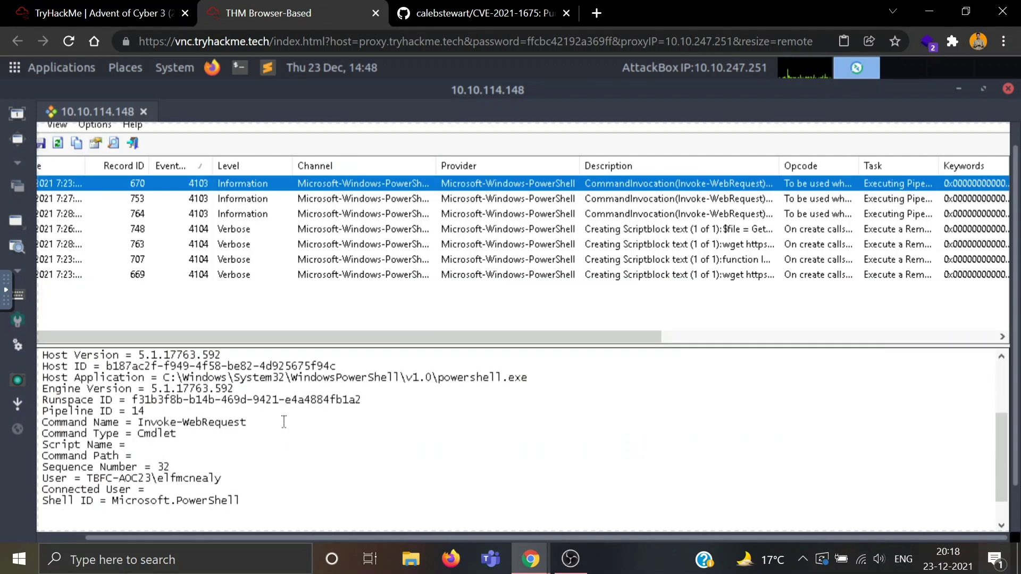
scroll(284, 422, "down", 1)
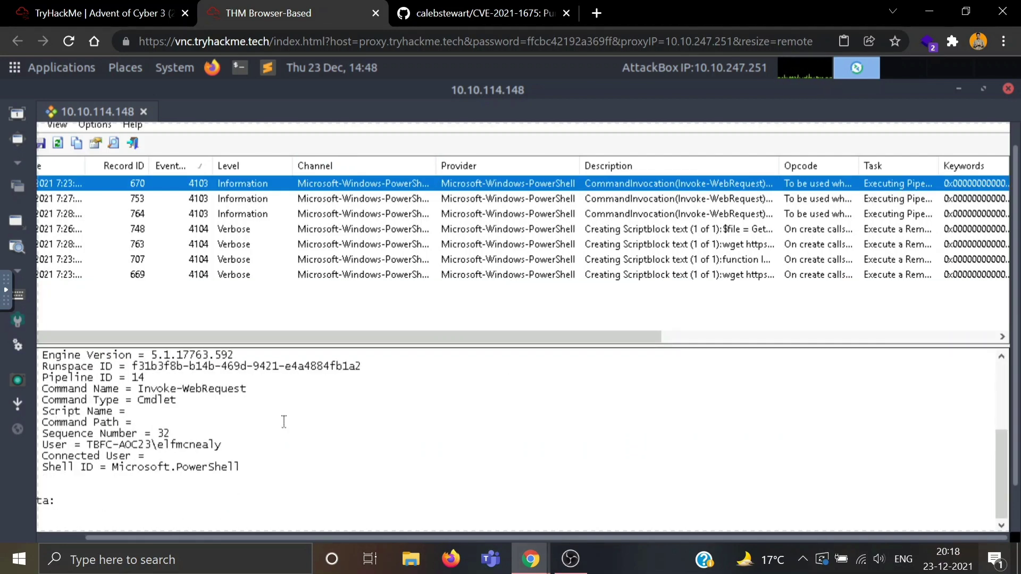
scroll(284, 421, "up", 5)
Step: Read the deletion-timestamp hint, then return to the AttackBox and dismiss the save dialog
left_click(96, 13)
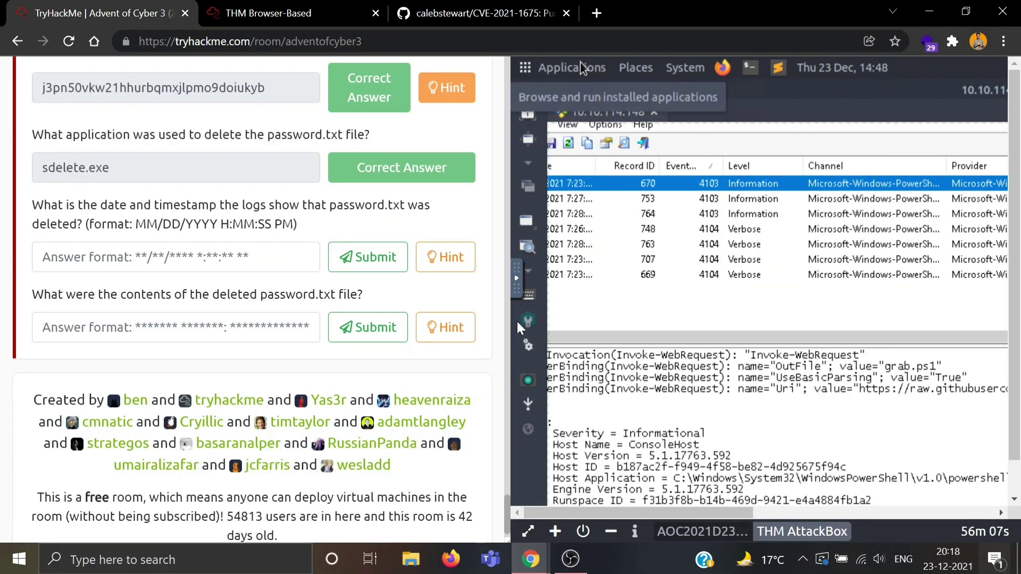
left_click(437, 250)
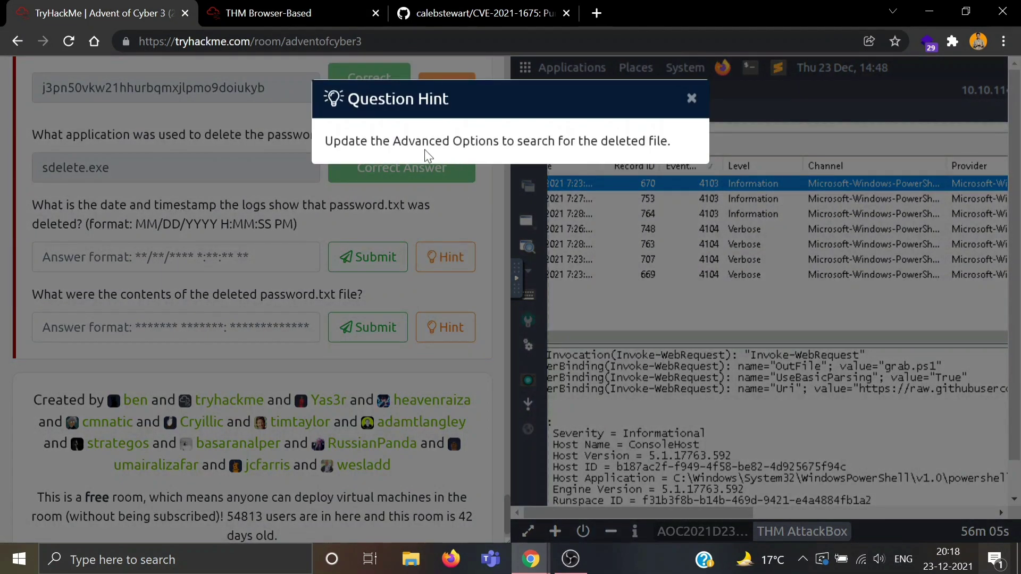
left_click(691, 98)
left_click(259, 12)
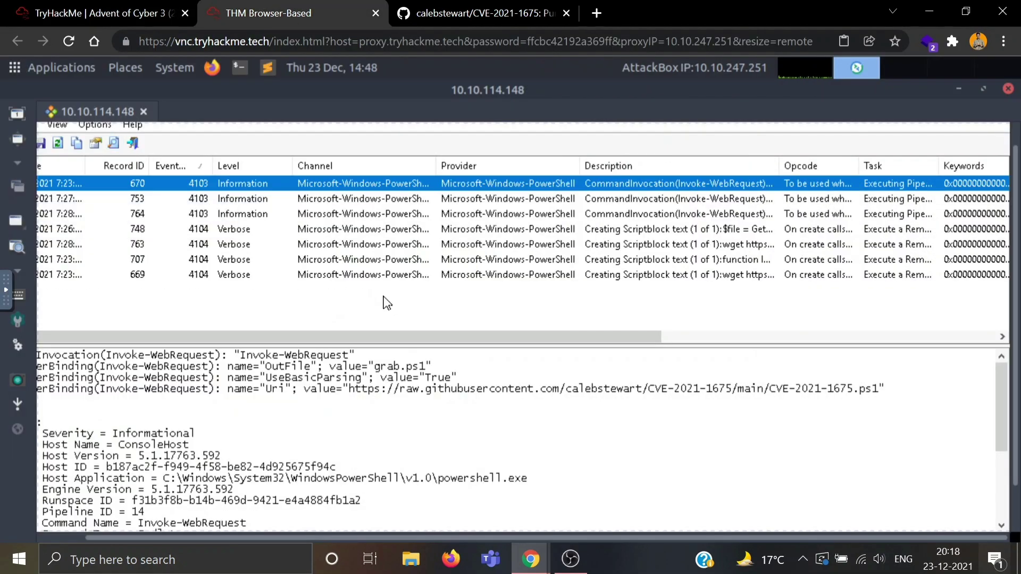
left_click(40, 150)
left_click(481, 143)
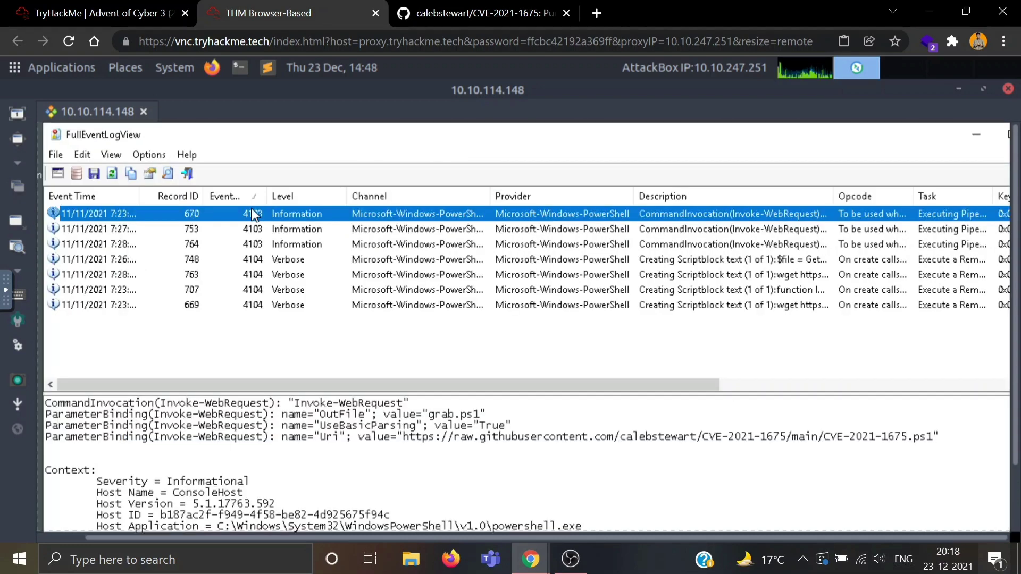
Step: Change the Advanced Options description filter from *http* to *deleted*
left_click(58, 174)
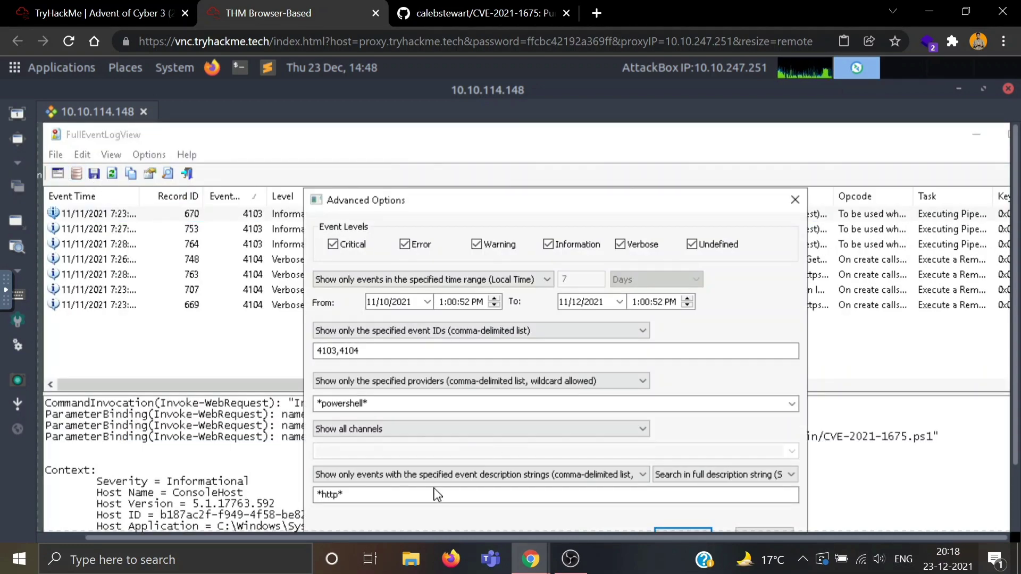
double_click(333, 494)
type("*deleted")
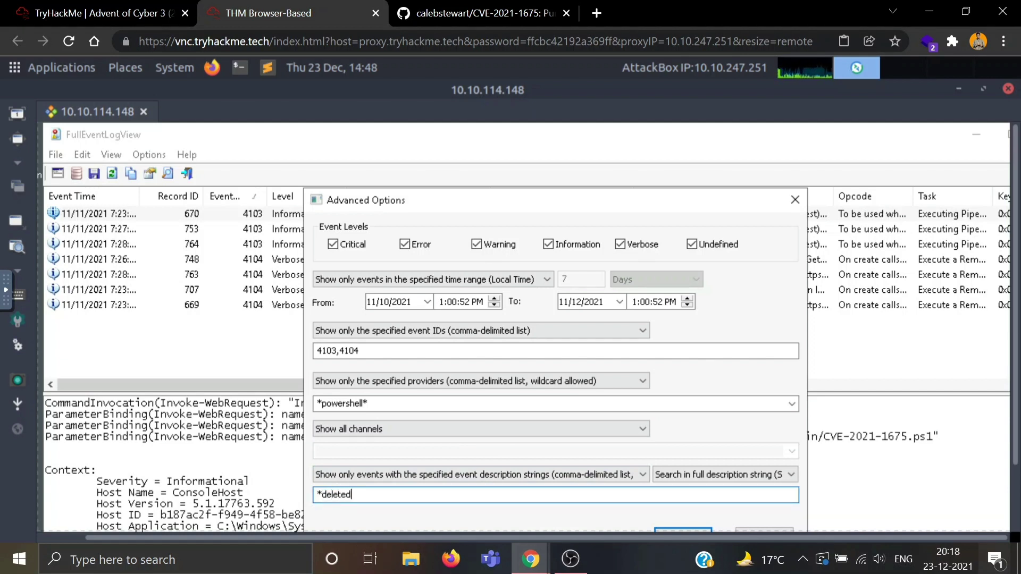
left_click(683, 530)
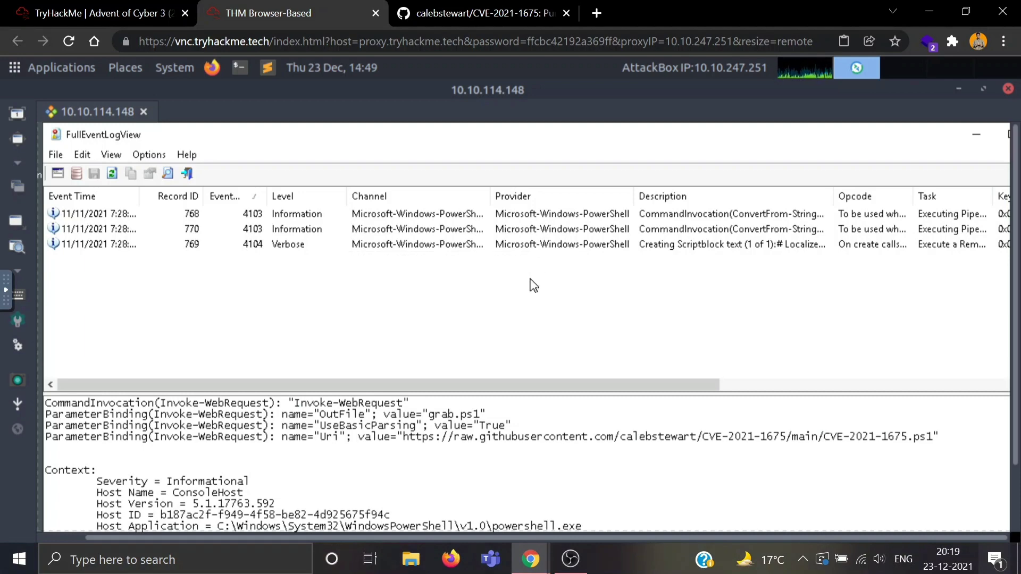
Step: Inspect the details of the filtered records 769, 768 and 770
left_click(304, 249)
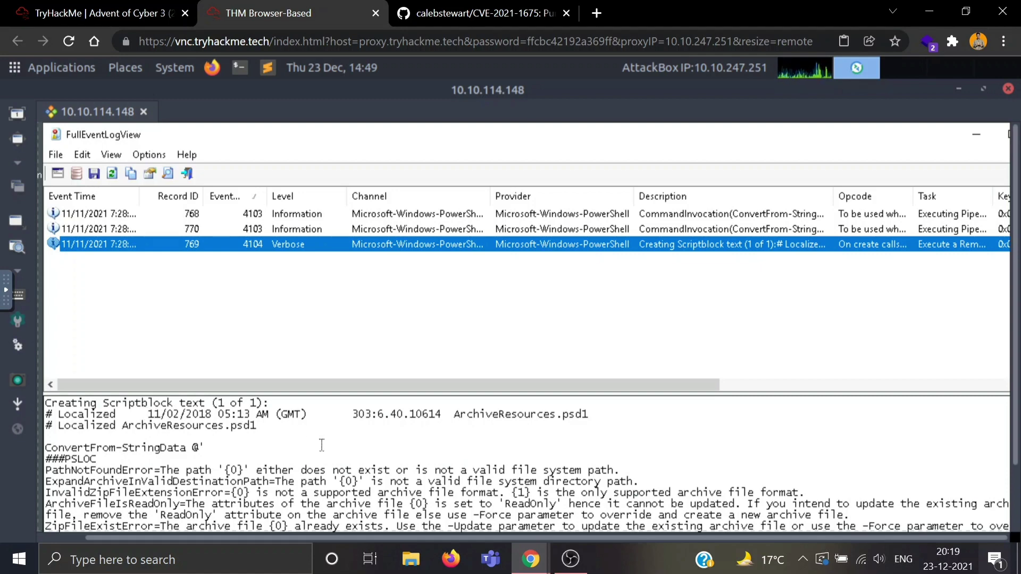
scroll(322, 445, "down", 2)
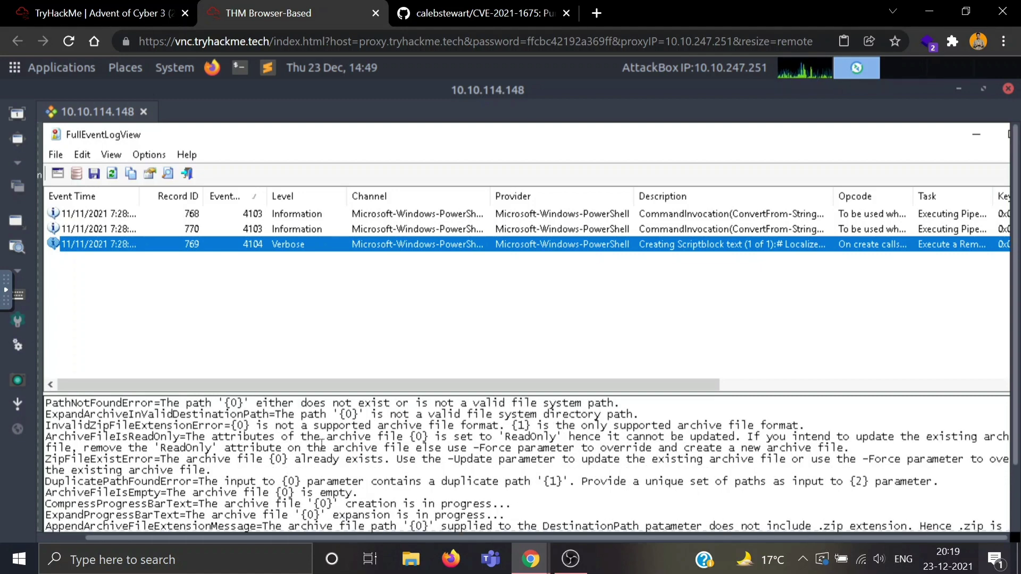
scroll(321, 445, "down", 5)
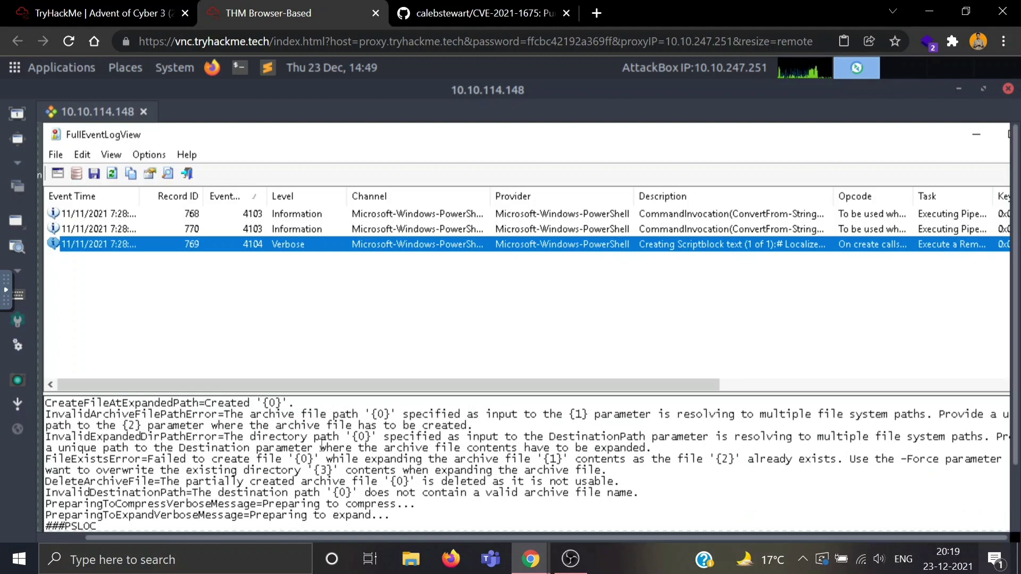
scroll(322, 444, "up", 7)
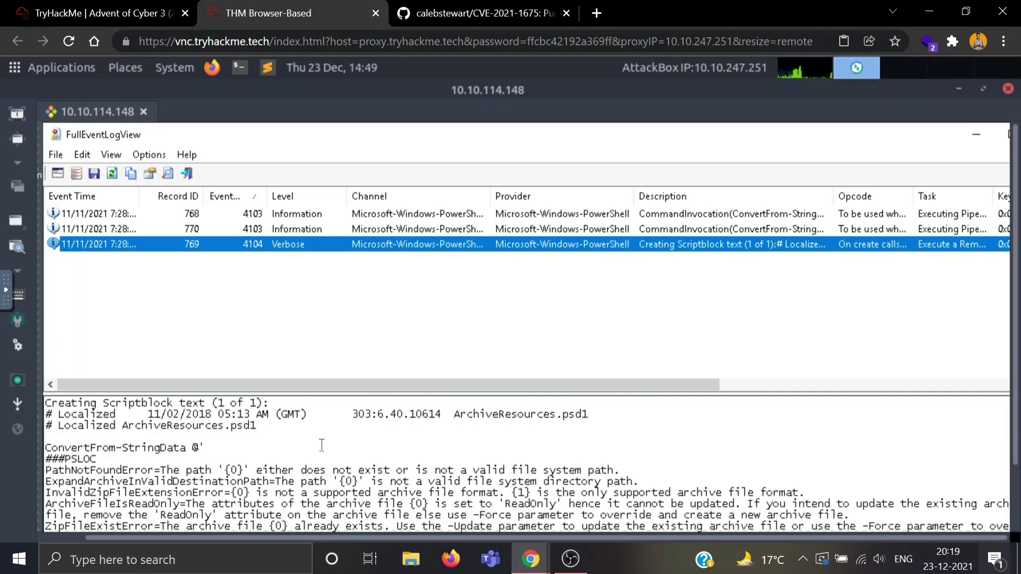
left_click(304, 216)
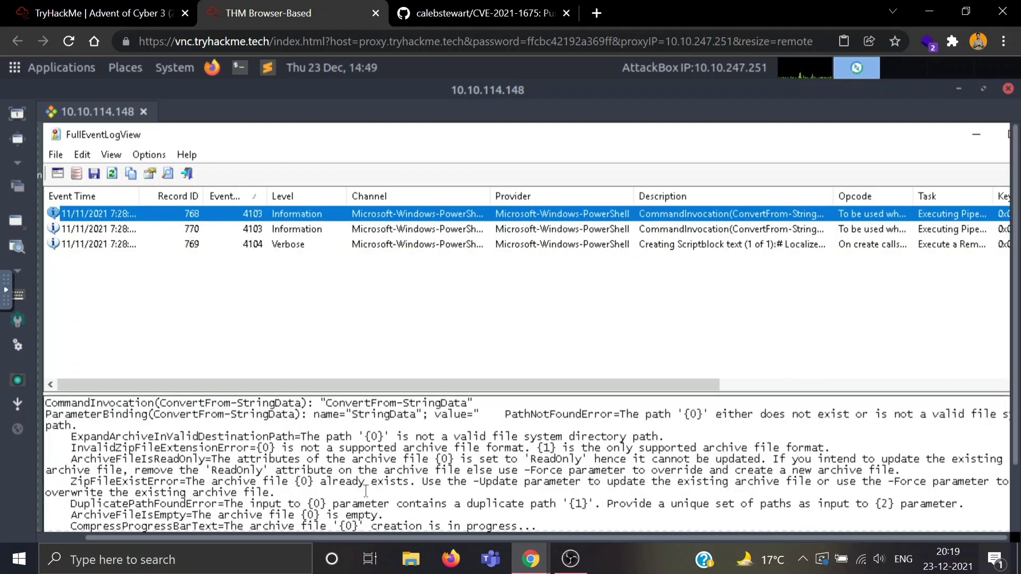
scroll(366, 490, "down", 10)
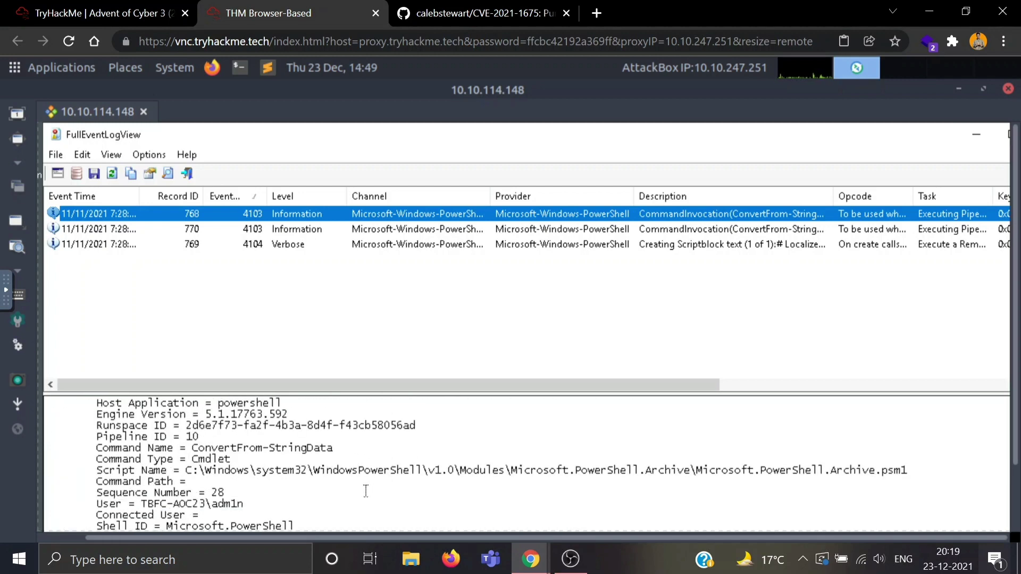
scroll(366, 490, "up", 2)
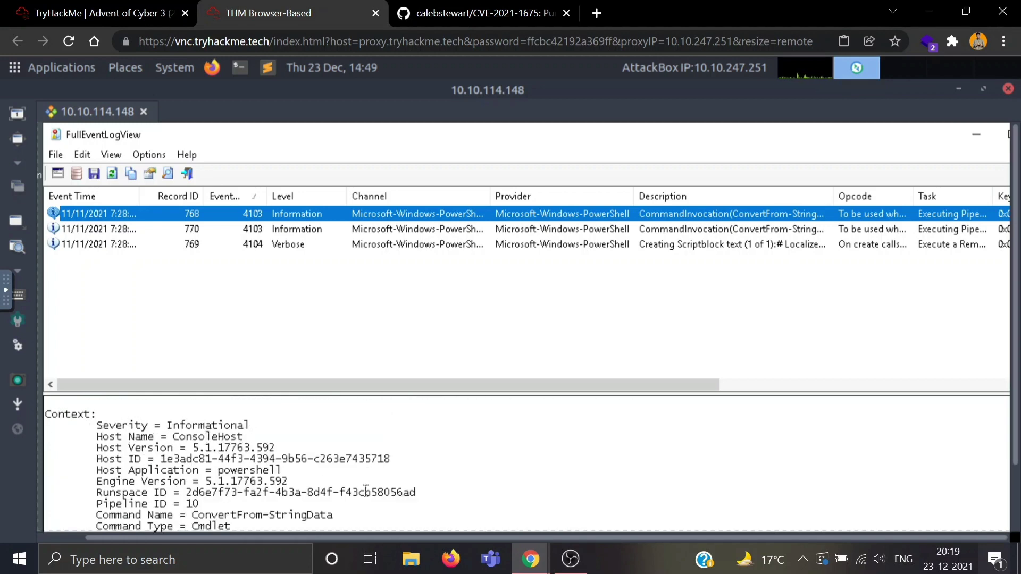
scroll(366, 490, "down", 2)
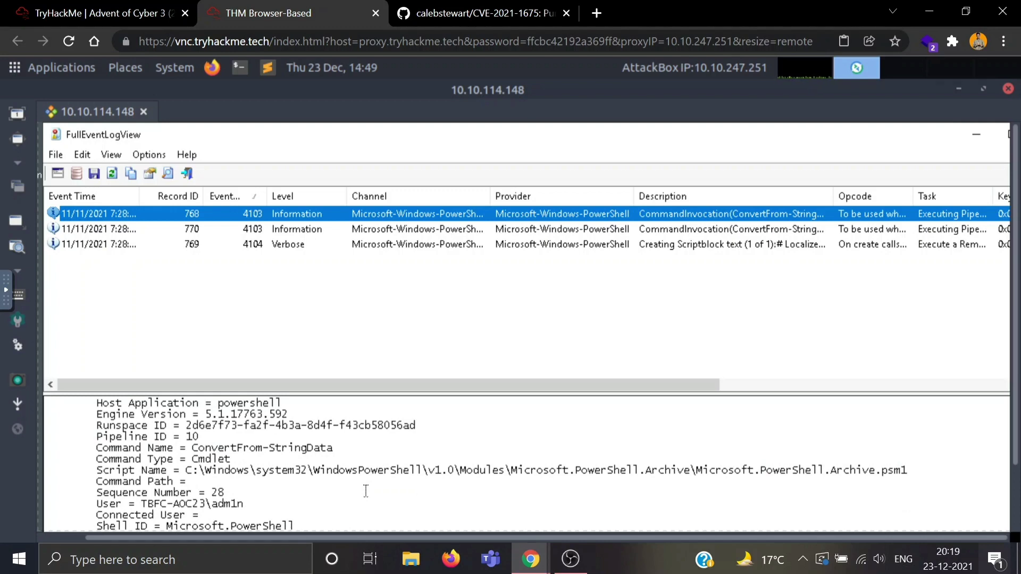
left_click(384, 234)
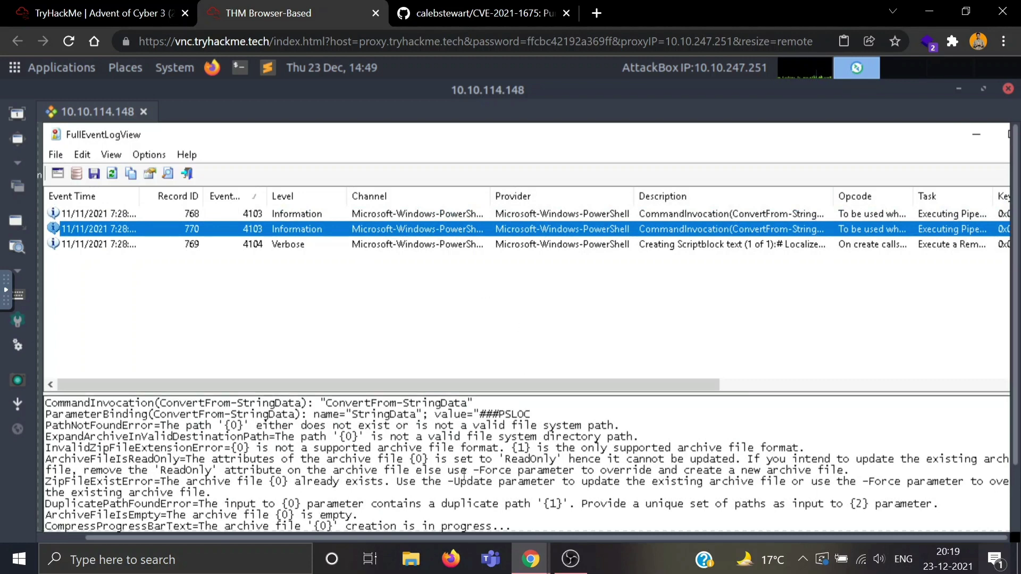
scroll(464, 475, "down", 5)
scroll(463, 473, "down", 1)
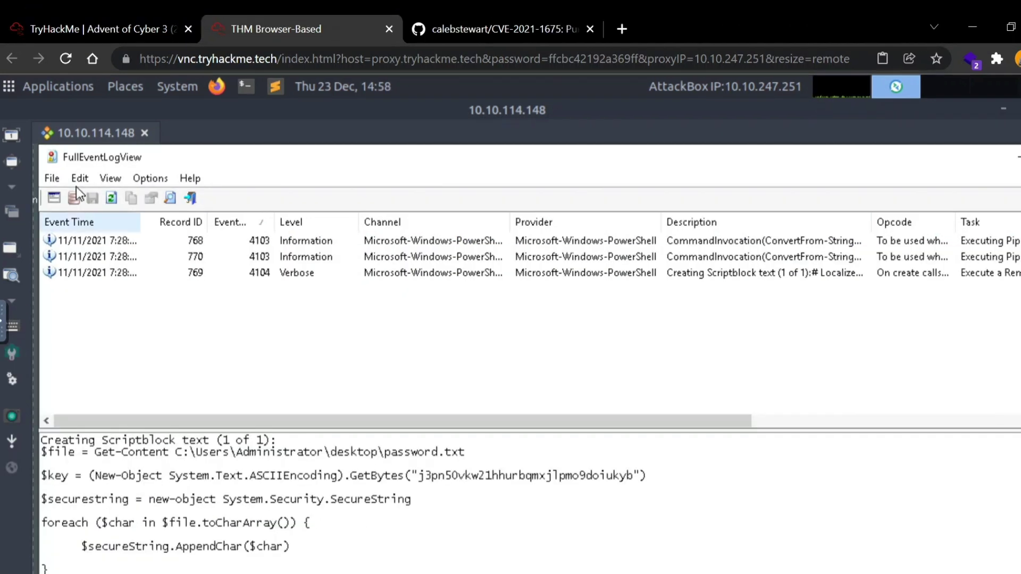
Step: Change the advanced description filter to the search term password.txt
left_click(54, 197)
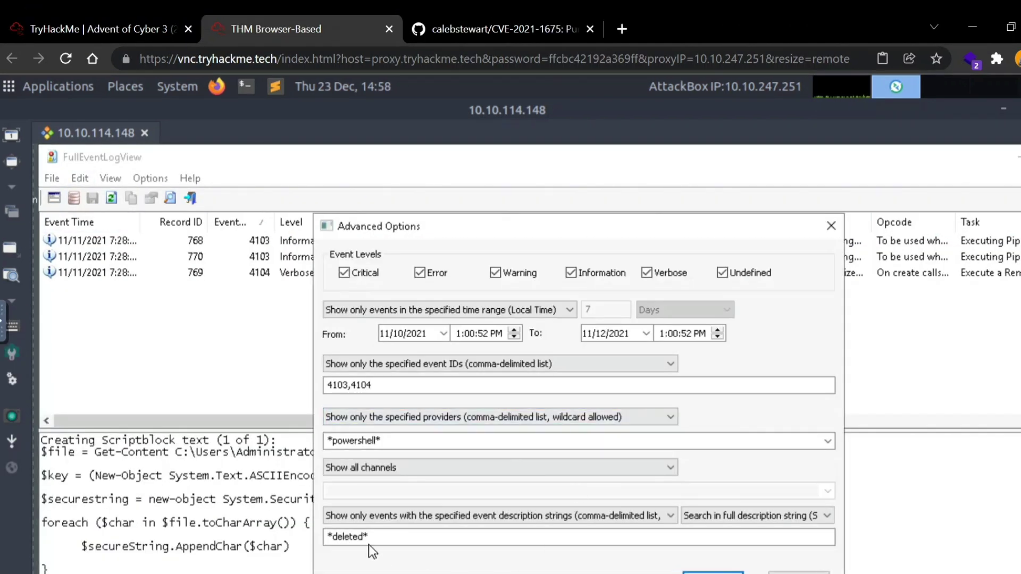
left_click(365, 538)
key("BackSpace")
key("BackSpace")
key("BackSpace")
key("BackSpace")
key("BackSpace")
key("BackSpace")
key("BackSpace")
type("password")
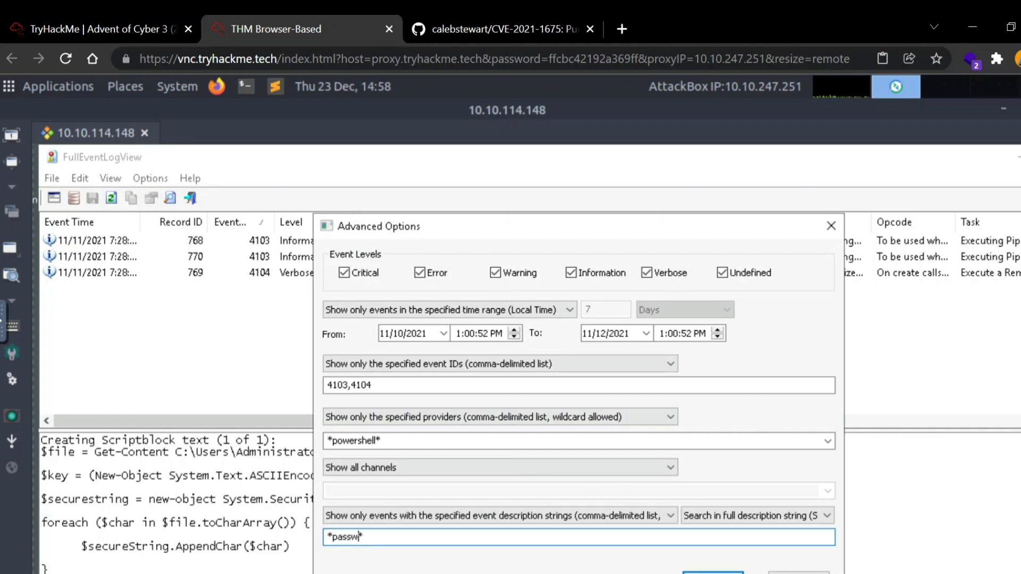
type(".txt")
key("Return")
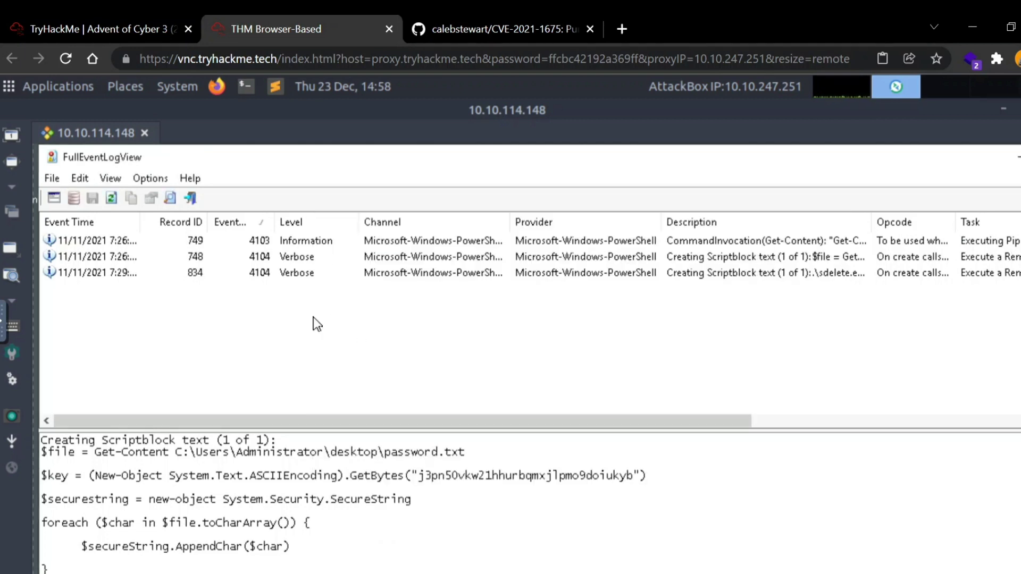
Step: Inspect records 749, 748 and 834, widening Event Time to show 834's full sdelete.exe timestamp
left_click(301, 246)
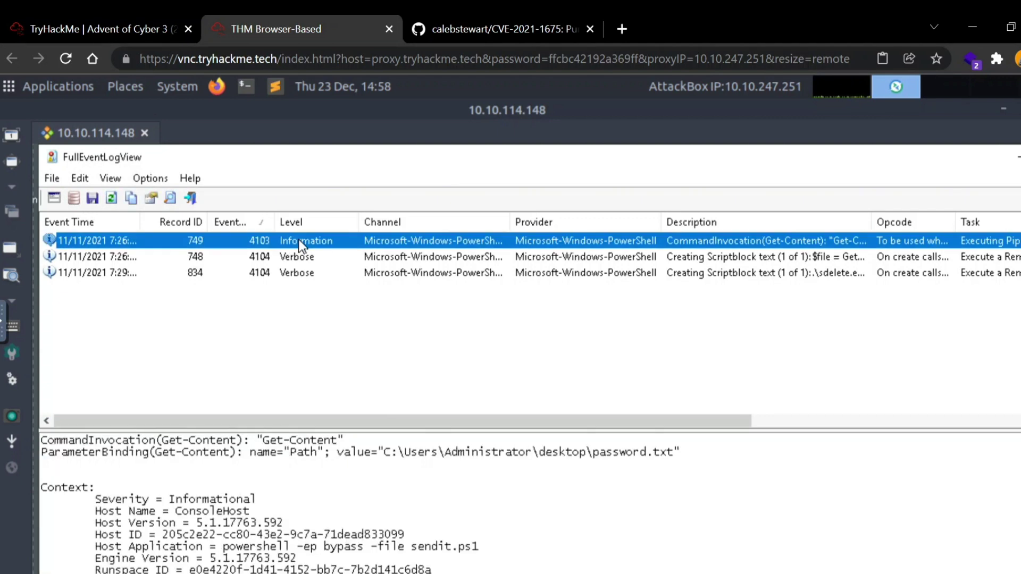
left_click(330, 259)
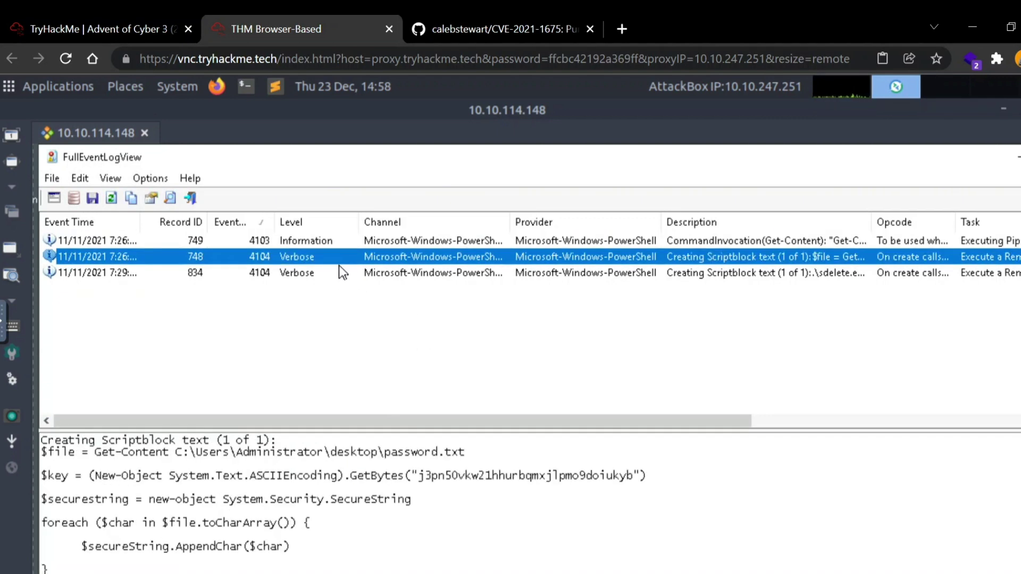
left_click(320, 274)
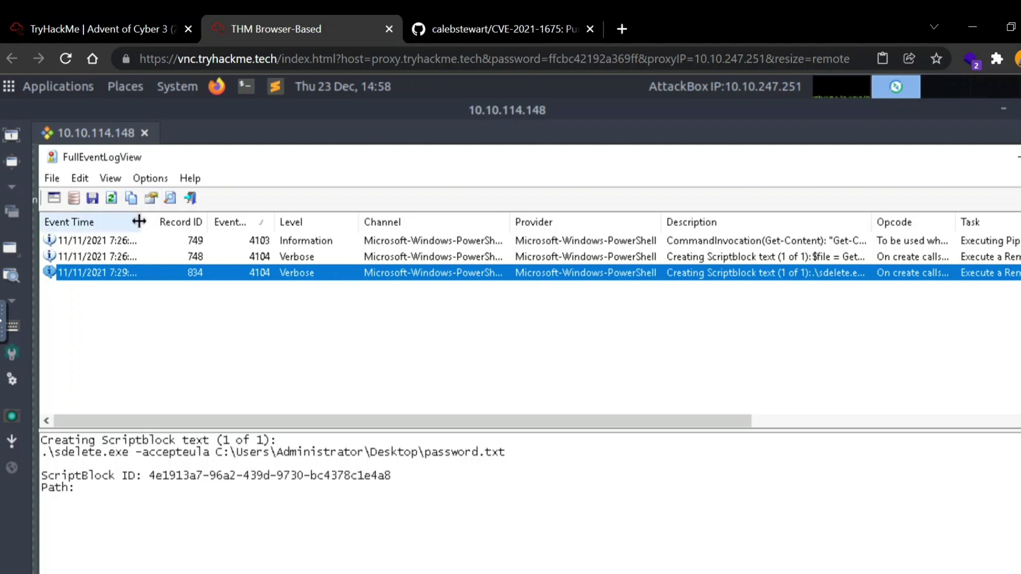
left_click_drag(138, 222, 184, 222)
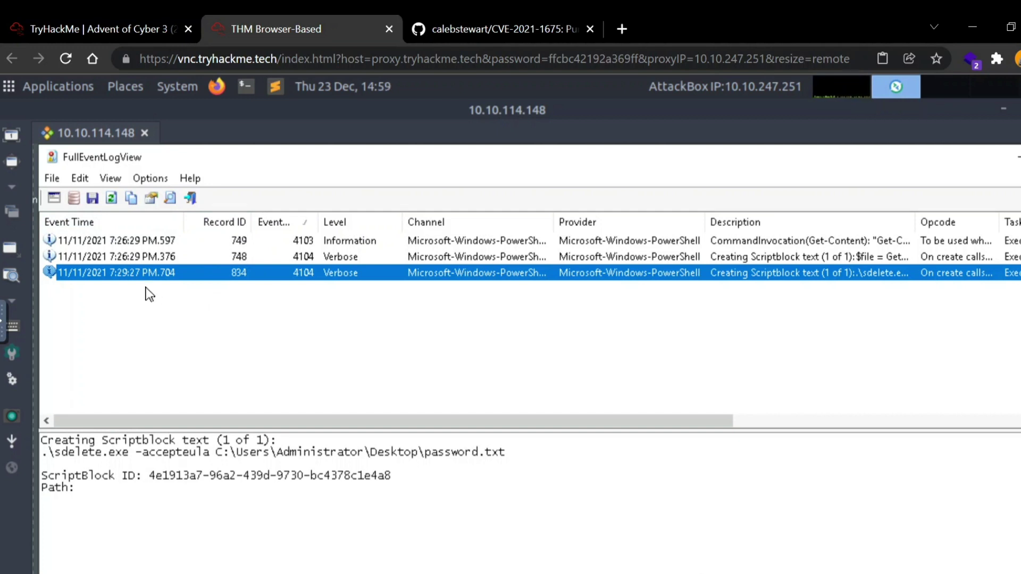
Step: Submit 11/11/2021 7:29:27 Pm as the Day 23 password.txt deletion timestamp answer
left_click(160, 16)
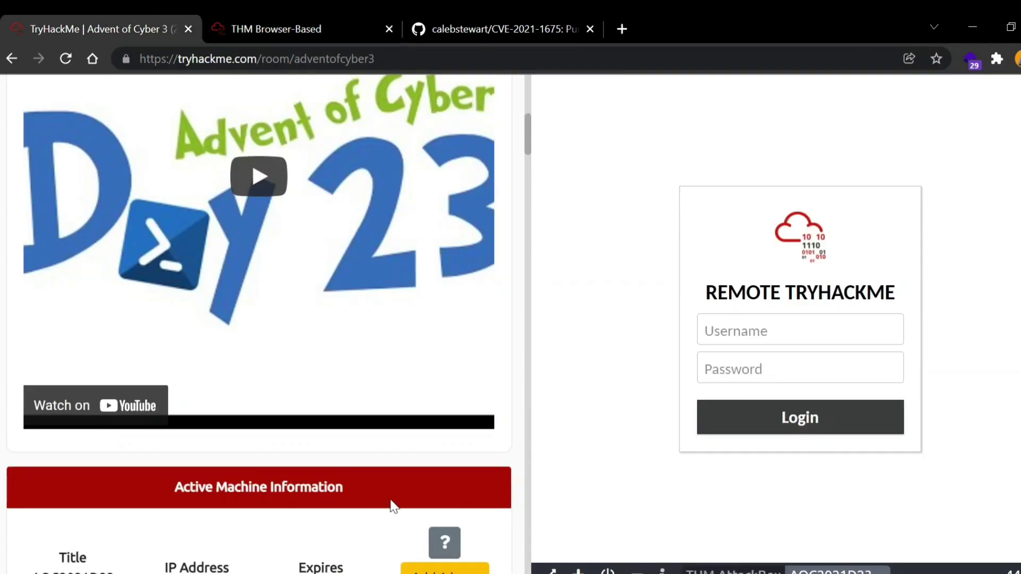
scroll(393, 506, "down", 20)
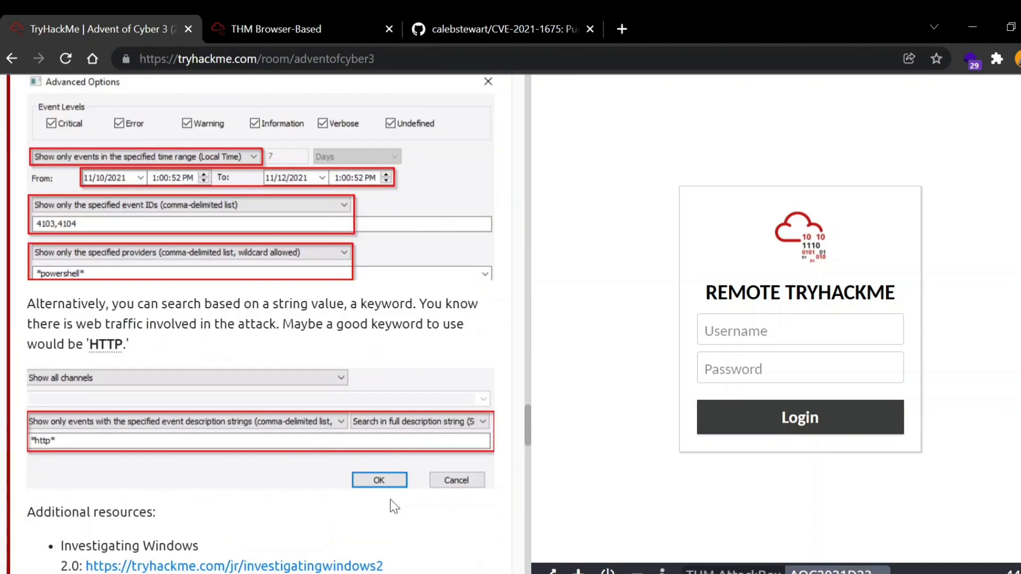
scroll(393, 505, "down", 20)
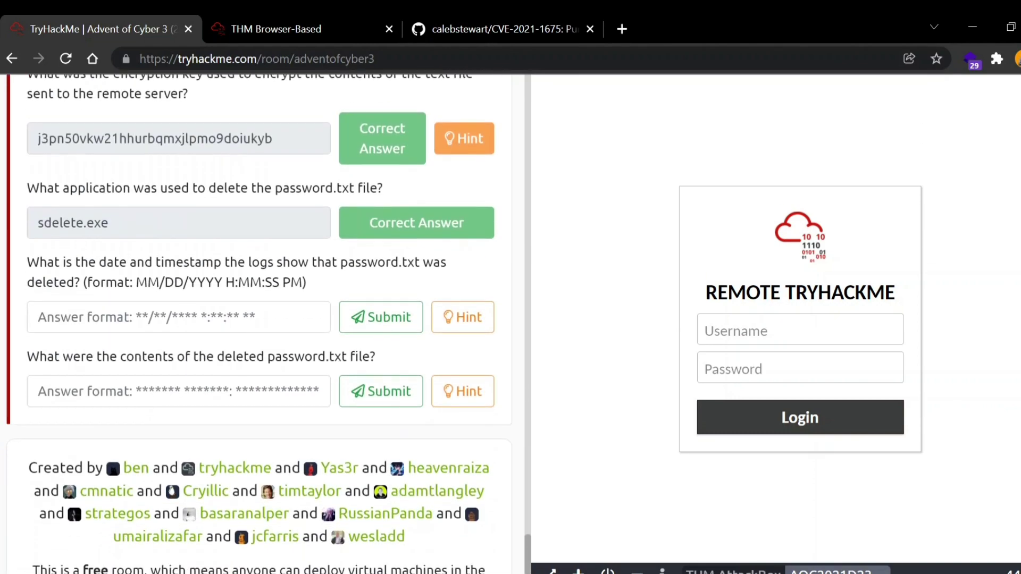
left_click(182, 314)
type("11/11/")
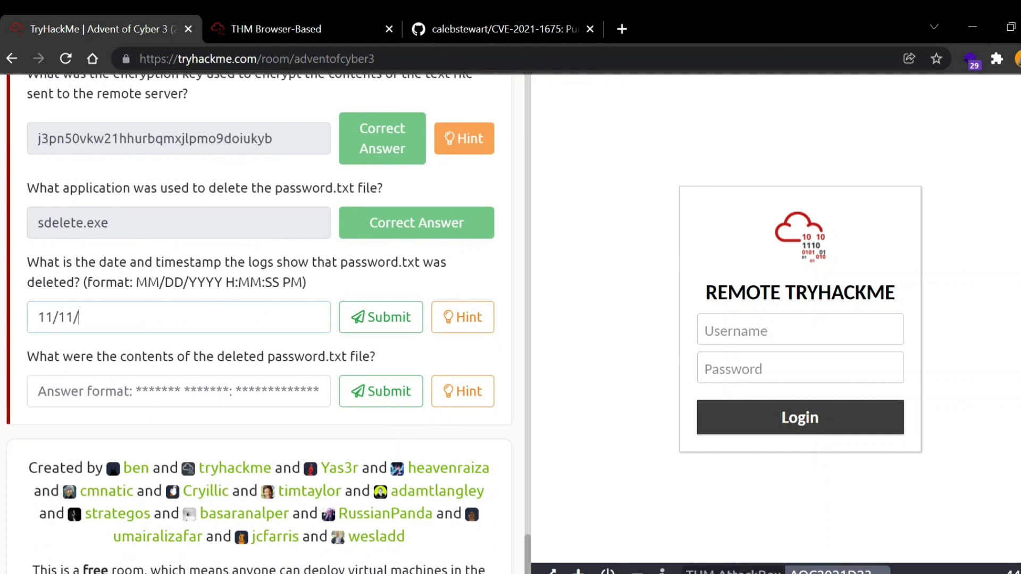
type("2021 7:29:27")
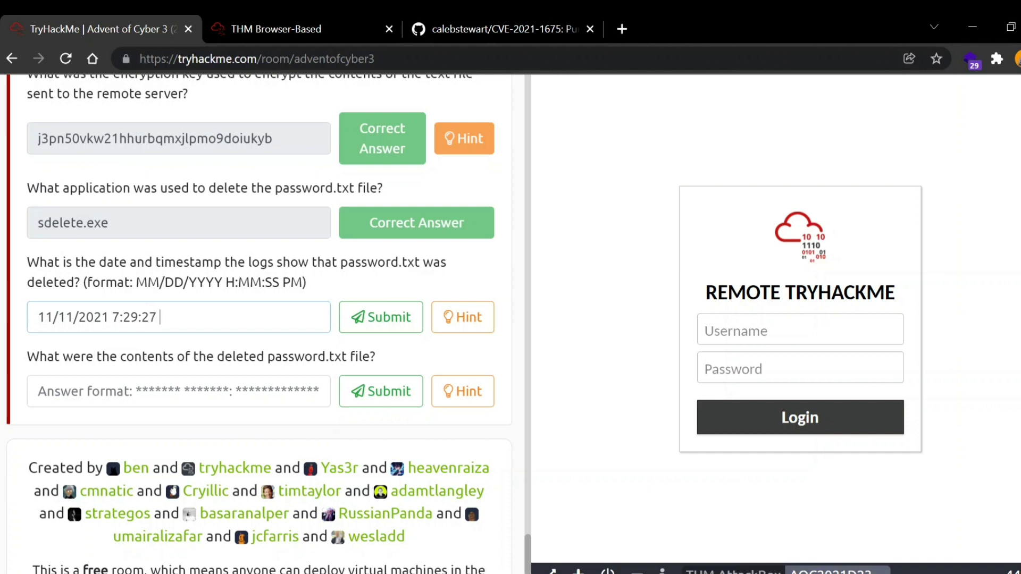
type(" Pm")
key("Return")
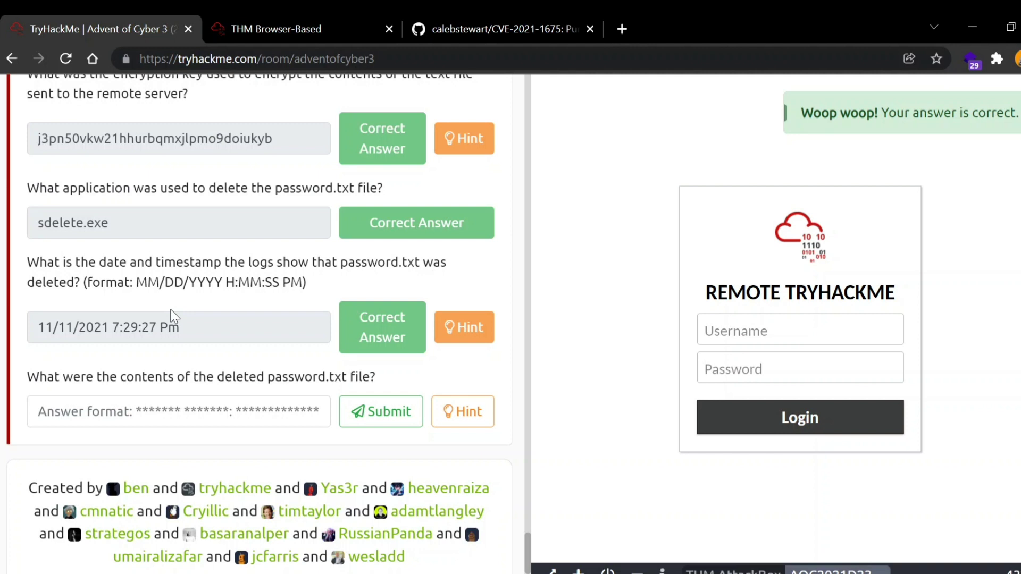
scroll(171, 315, "down", 1)
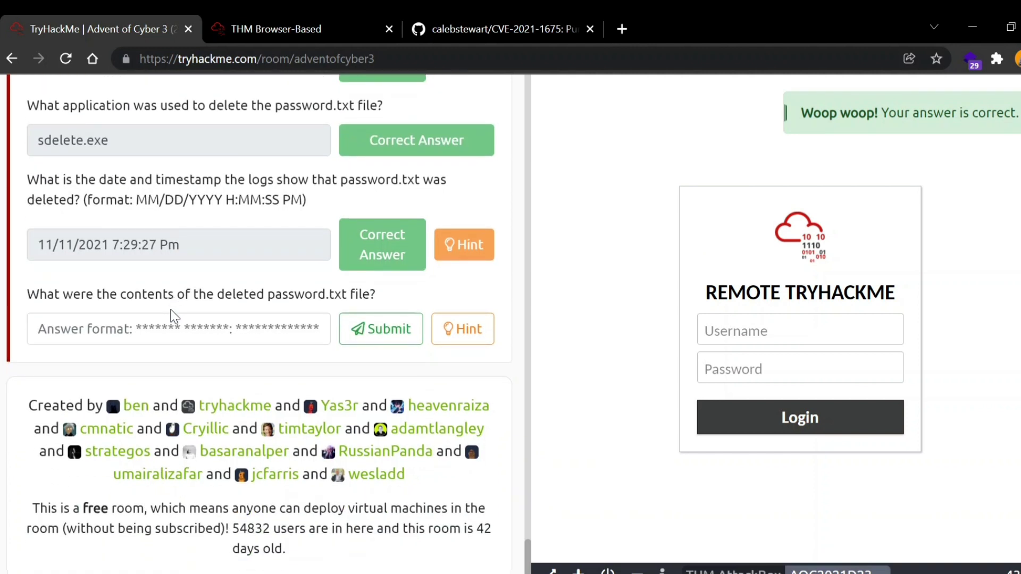
Step: Replace the password.txt description filter in FullEventLogView with the keyword 'sdel'
left_click(335, 16)
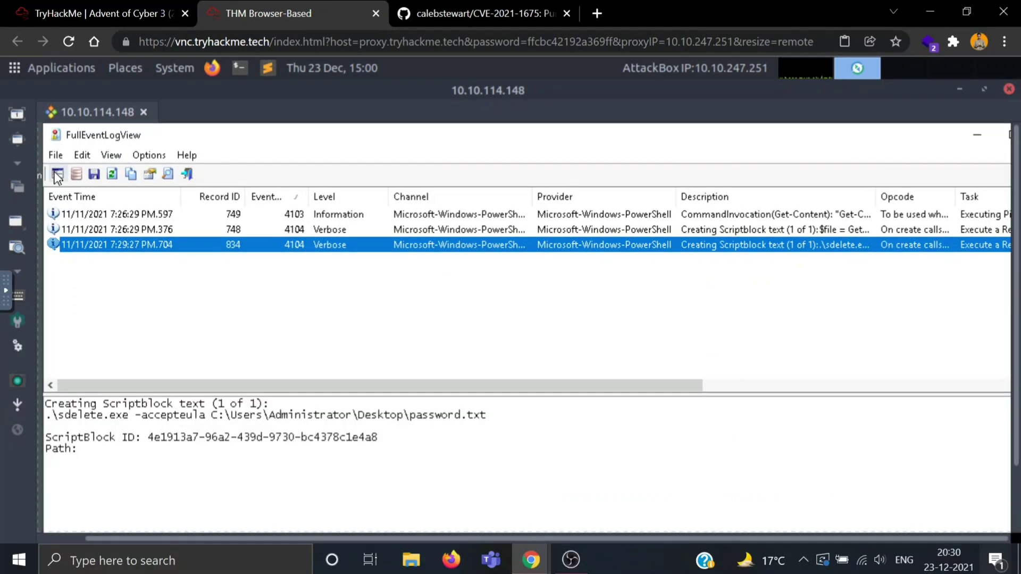
left_click(57, 174)
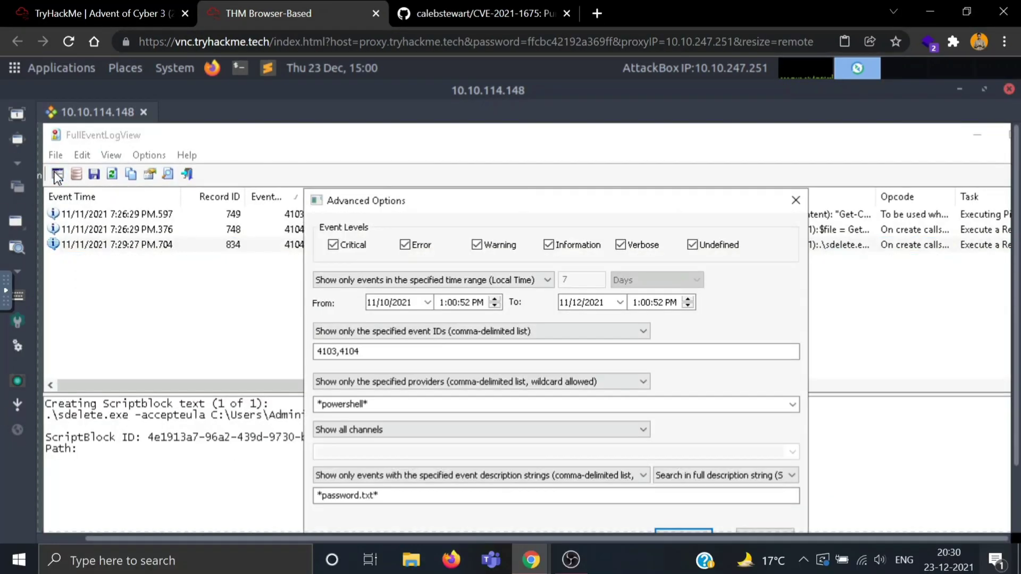
left_click(374, 495)
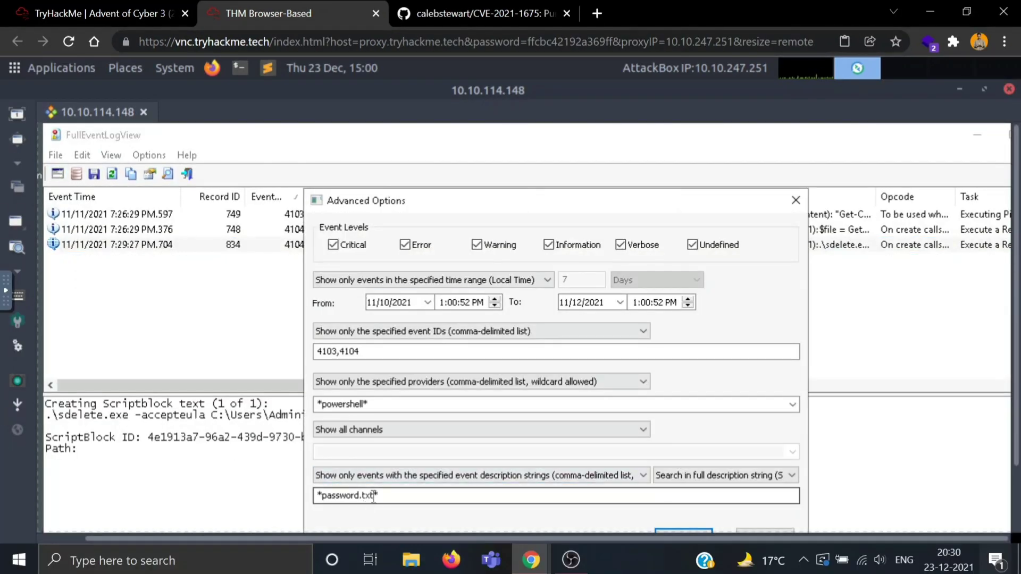
key("BackSpace")
key("BackSpace")
key("BackSpace")
key("BackSpace")
key("BackSpace")
key("BackSpace")
key("BackSpace")
key("BackSpace")
key("BackSpace")
key("BackSpace")
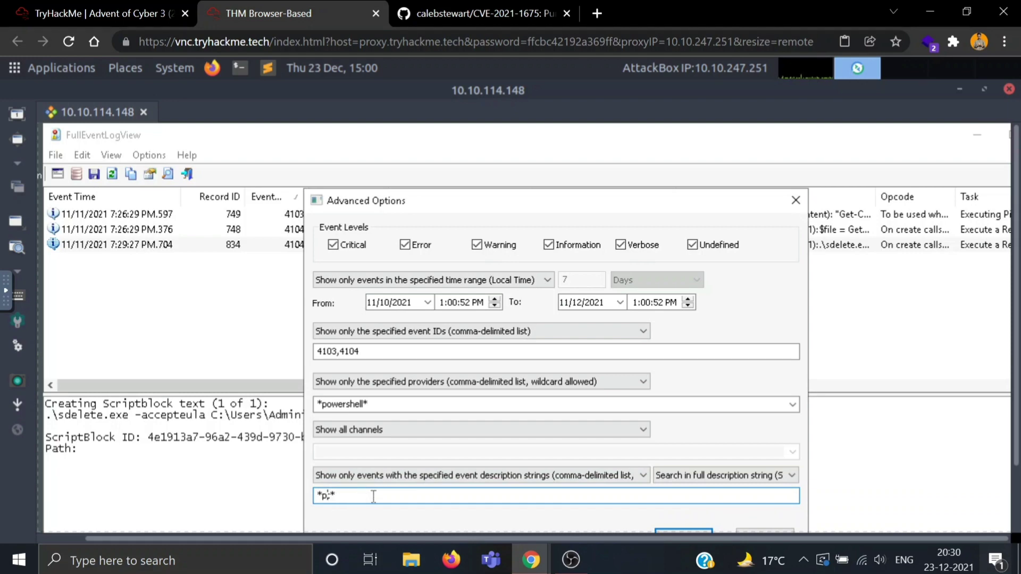
type("sdel")
key("Return")
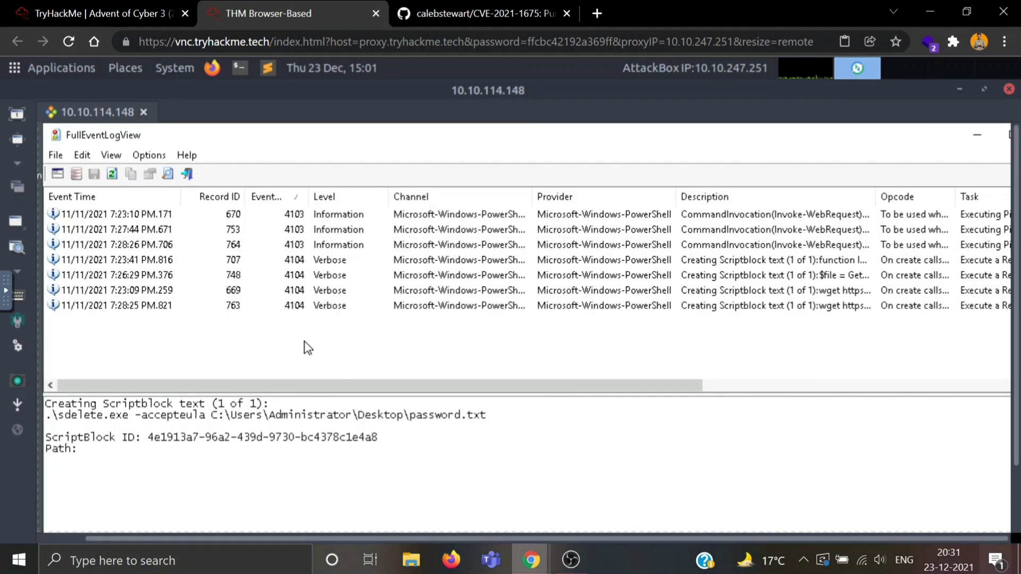
Step: Review records 763, 669, 707, 748, 764 and 753, ending on the encrypted POST request
left_click(320, 305)
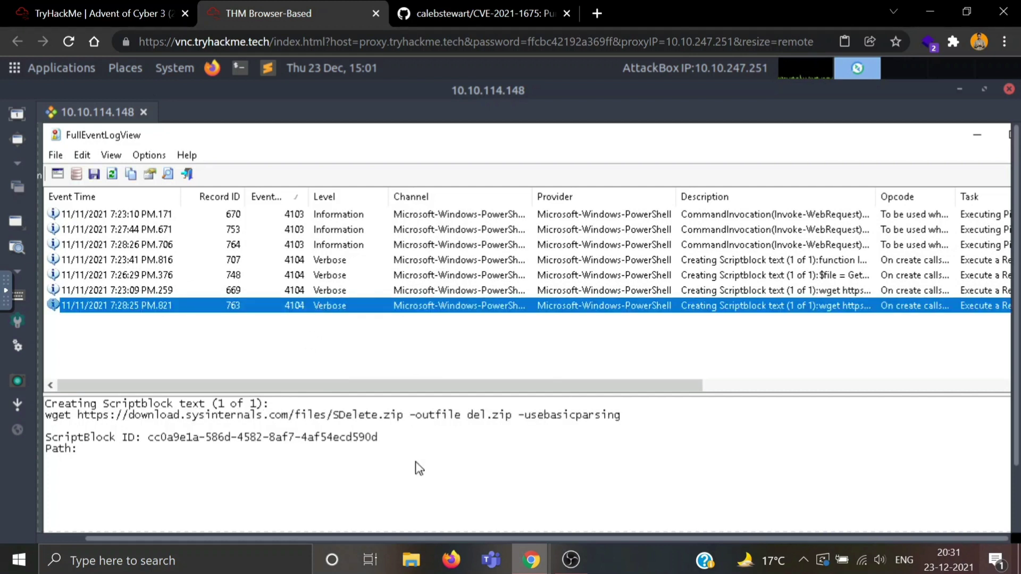
left_click(337, 294)
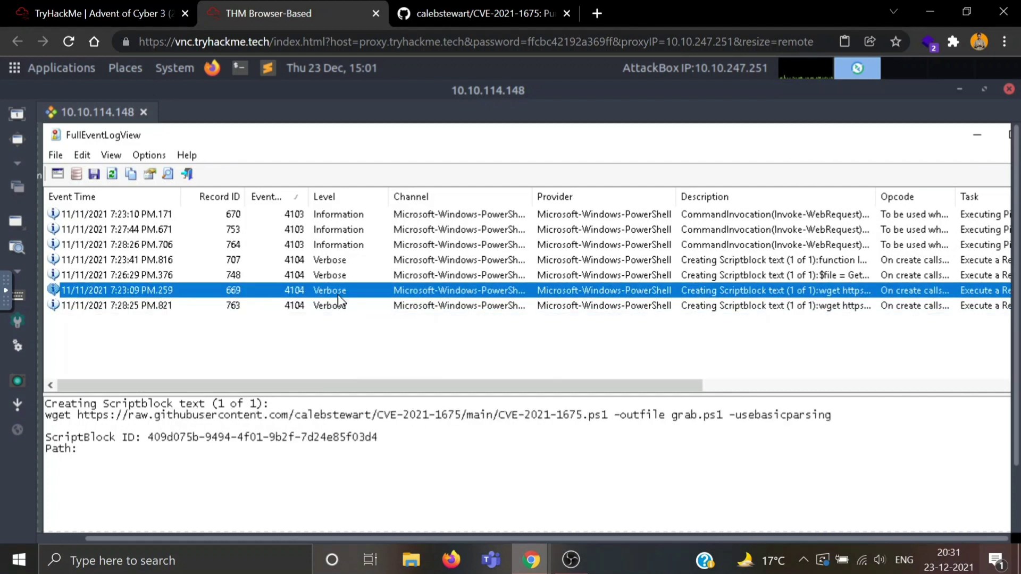
left_click(343, 266)
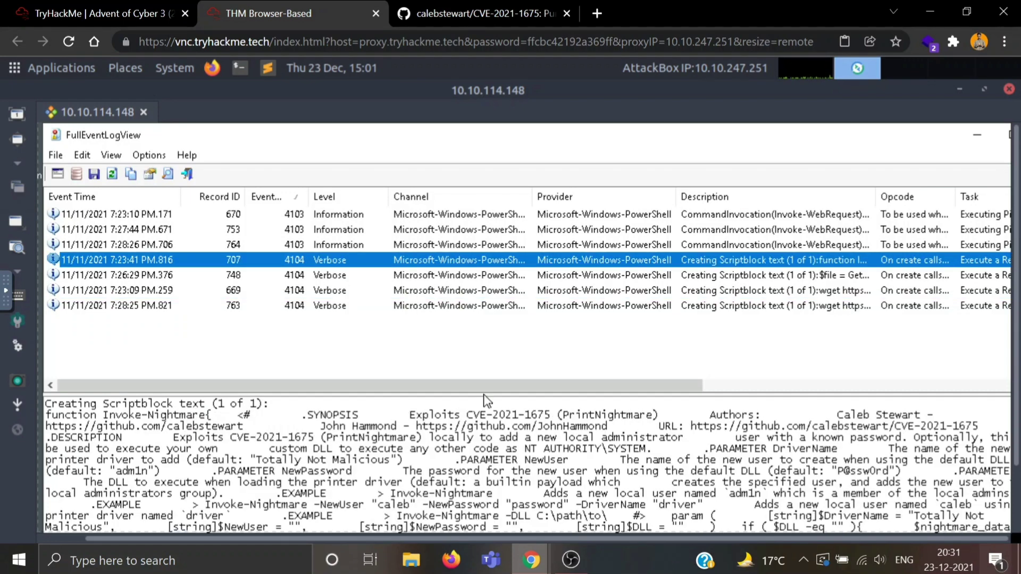
left_click(362, 277)
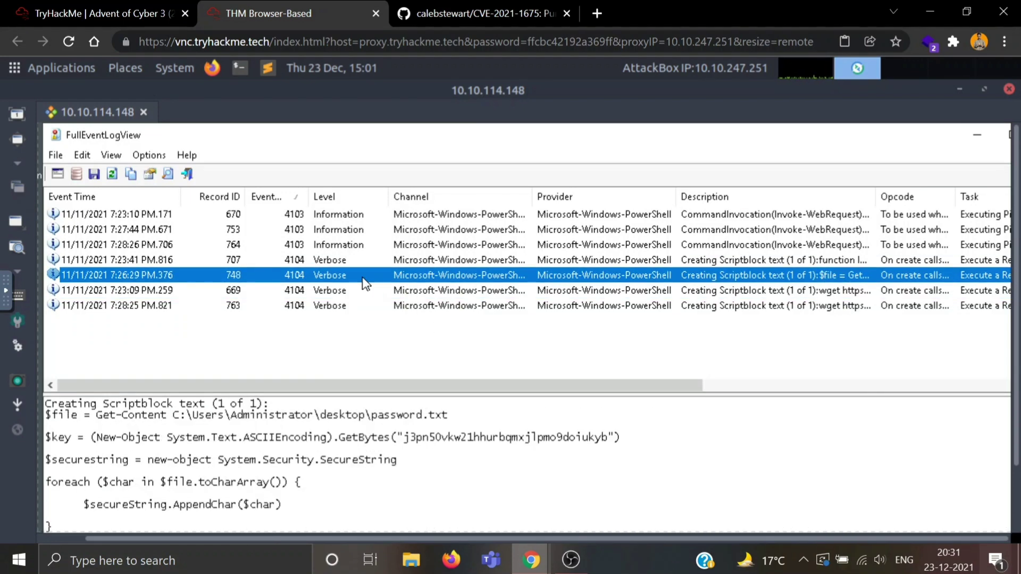
left_click(338, 248)
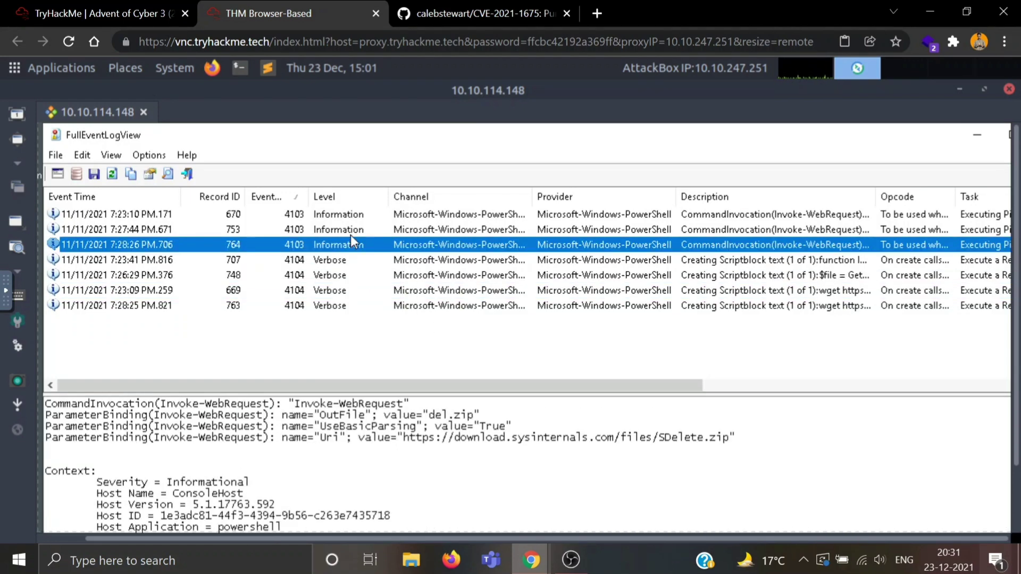
left_click(350, 234)
Step: Read the hint for the deleted password.txt contents question on the Day 23 page, then close it
left_click(54, 6)
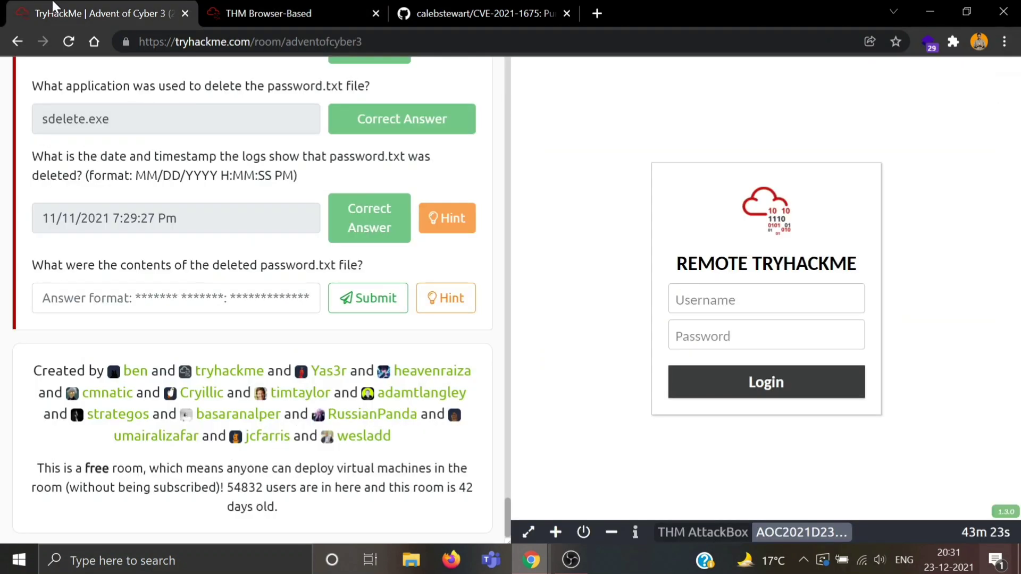
left_click(438, 295)
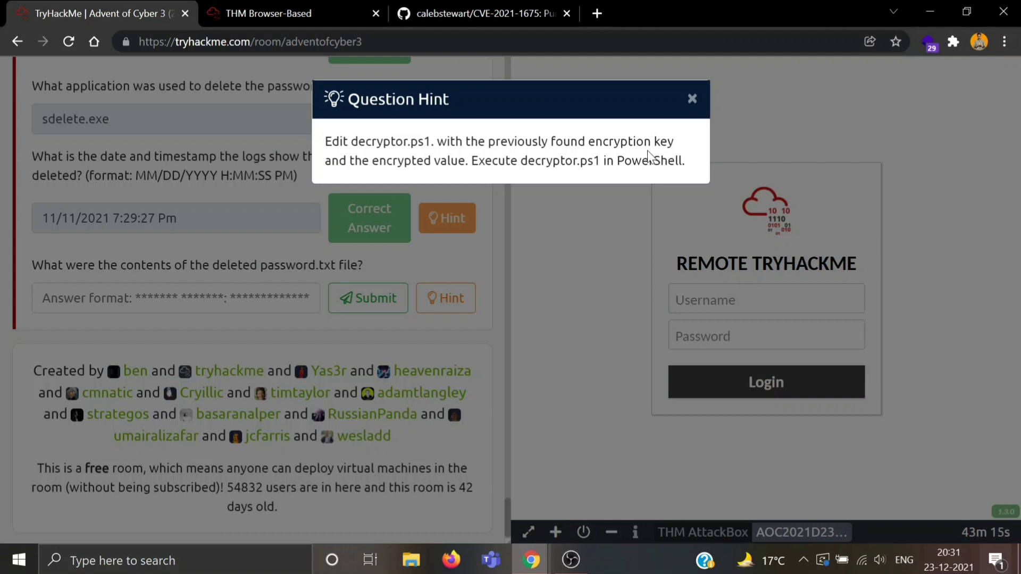
left_click(691, 100)
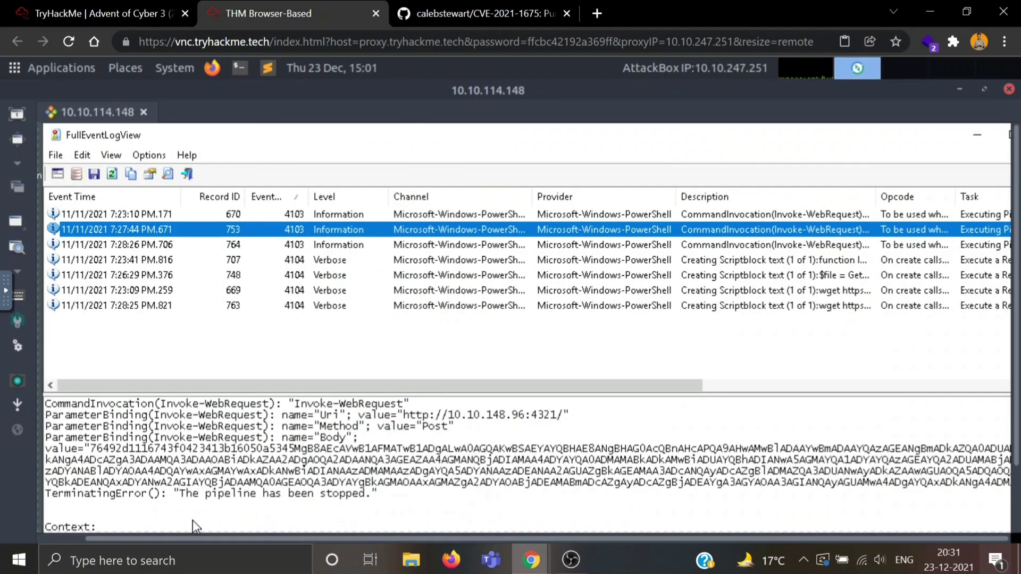
Step: Minimize FullEventLogView and bring up the context menu for the decryptor script on the desktop
left_click(976, 139)
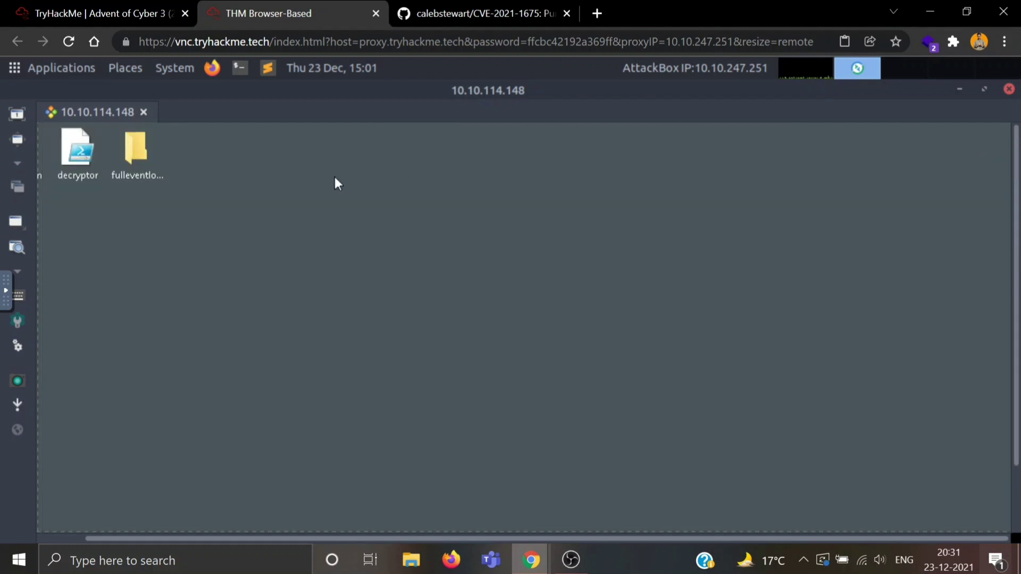
left_click(65, 163)
right_click(65, 163)
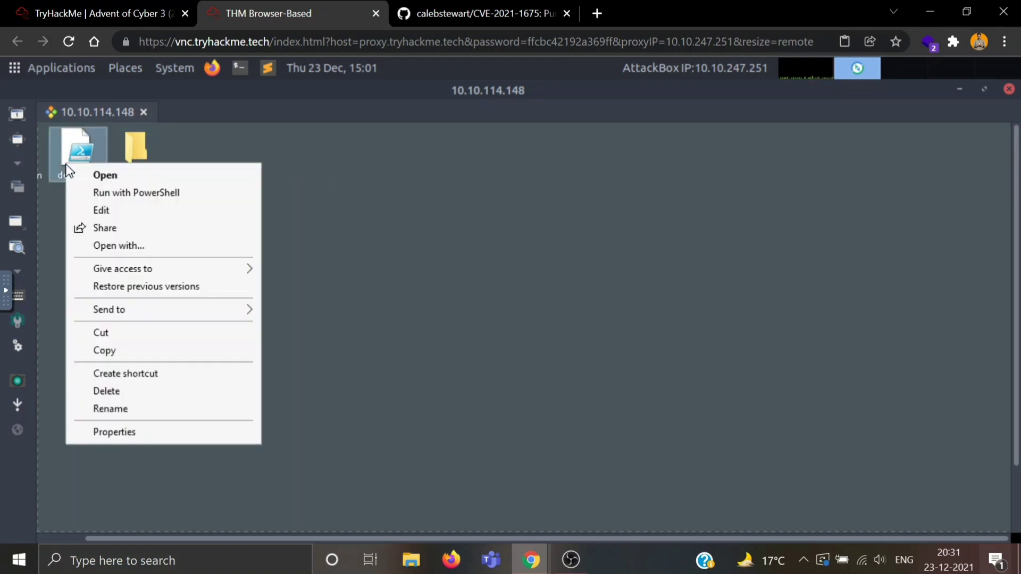
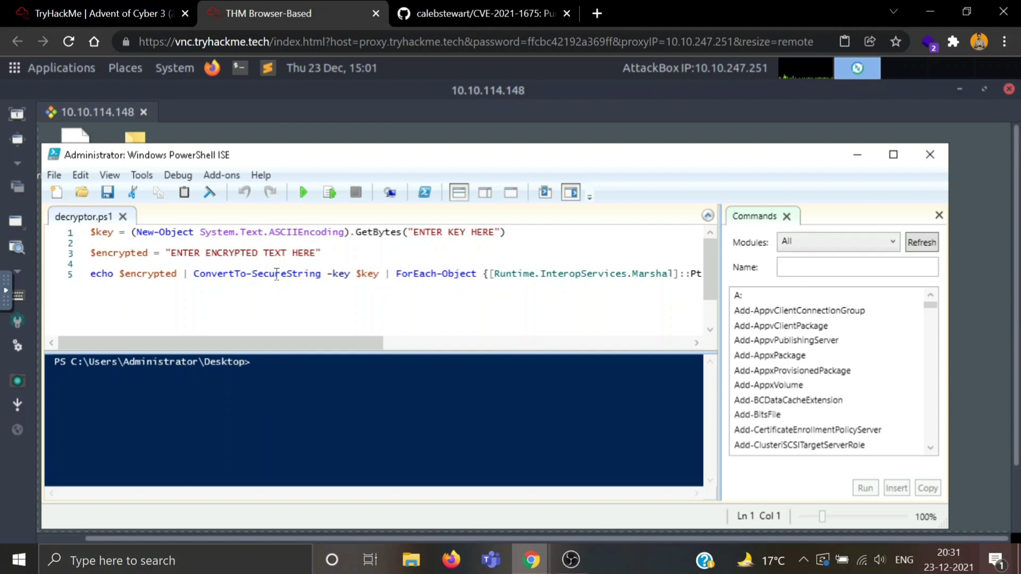
Step: Replace 'ENTER KEY HERE' inside GetBytes("") with the encryption key copied from the TryHackMe answer field
left_click(494, 231)
key("BackSpace")
key("BackSpace")
key("BackSpace")
key("BackSpace")
key("BackSpace")
key("BackSpace")
key("BackSpace")
key("BackSpace")
key("BackSpace")
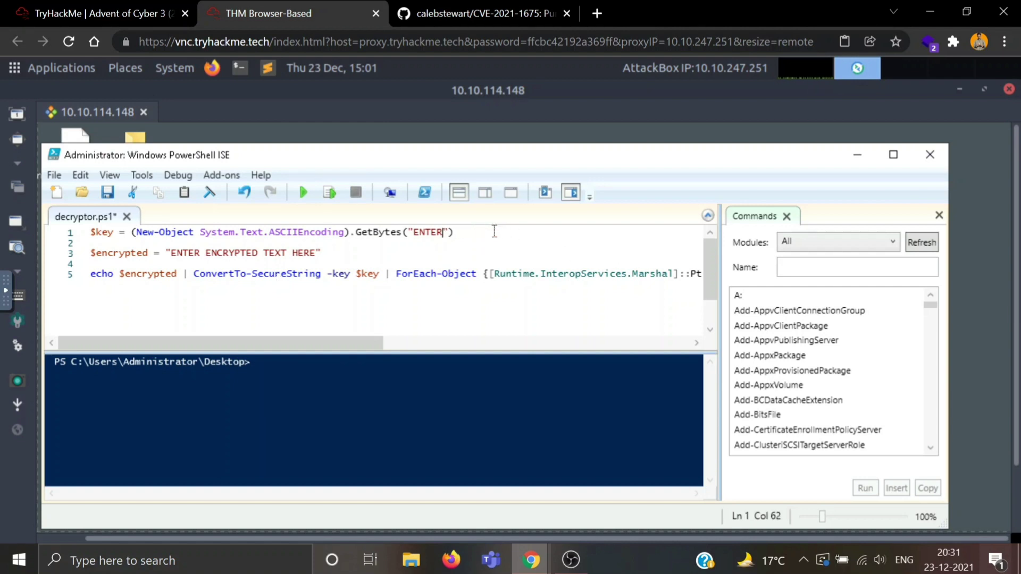
key("BackSpace")
key("BackSpace")
key("BackSpace")
key("BackSpace")
key("BackSpace")
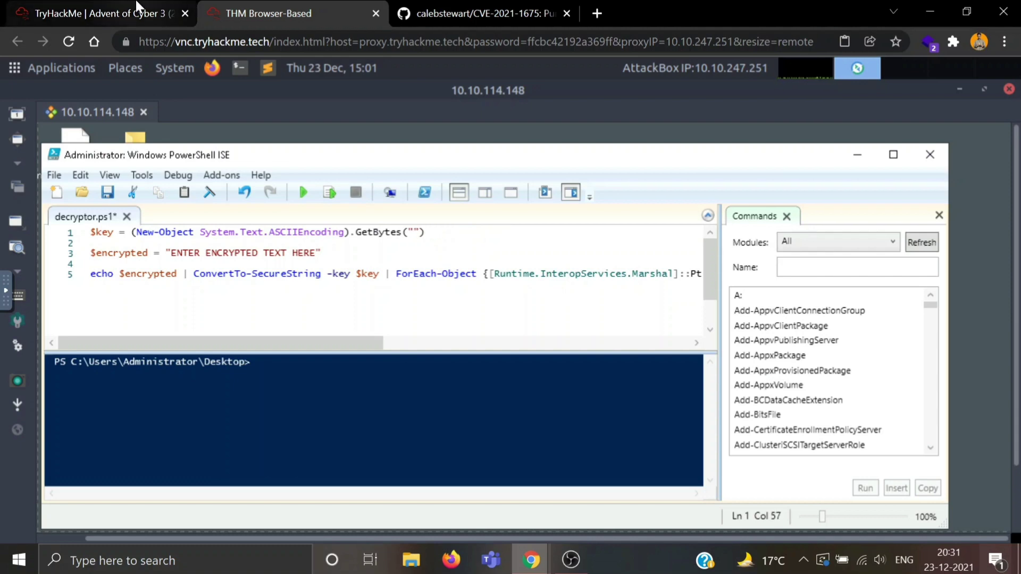
left_click(137, 7)
scroll(283, 210, "up", 5)
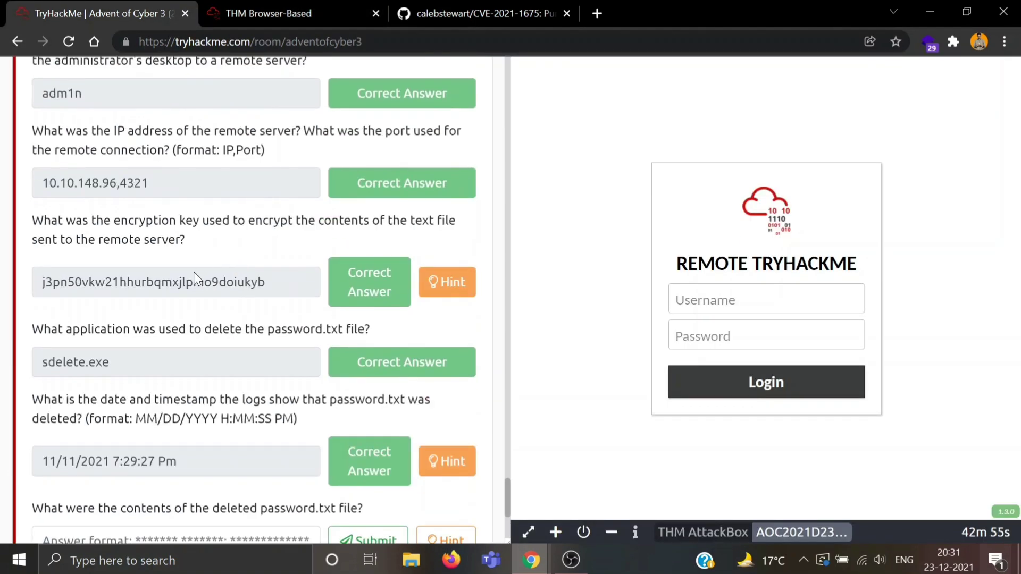
double_click(194, 282)
left_click(303, 7)
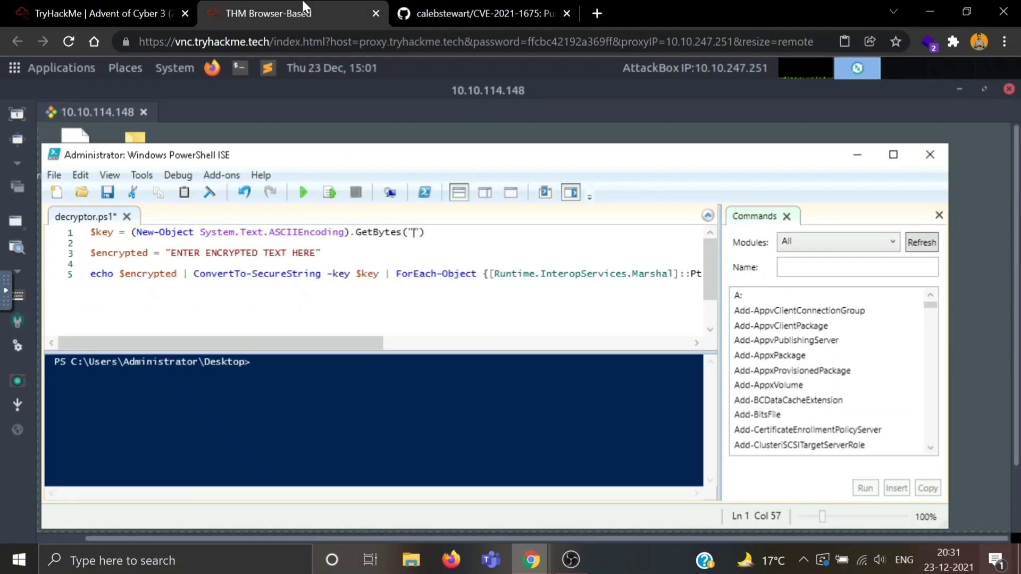
type("j3pn50vkw21hhurbqmxjlpmo9doiukyb")
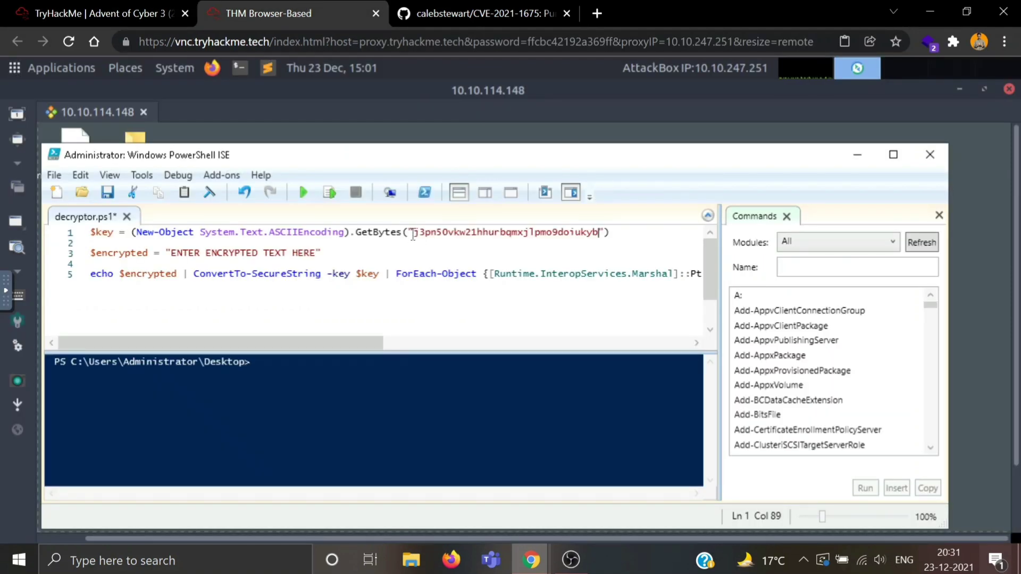
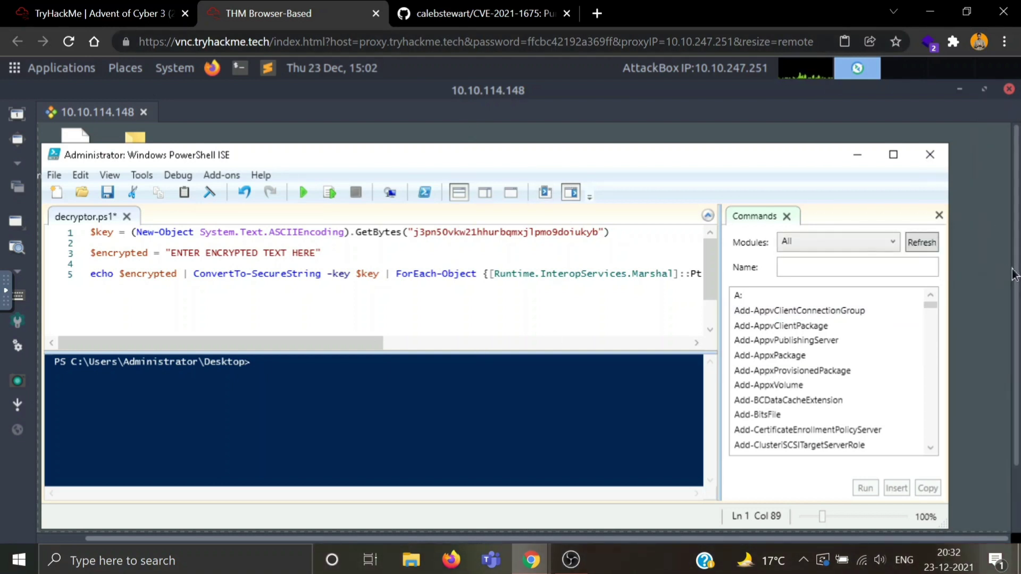
Step: Select the encrypted Body value in the 4103 Invoke-WebRequest event's details in Event Viewer
left_click_drag(1013, 274, 1015, 417)
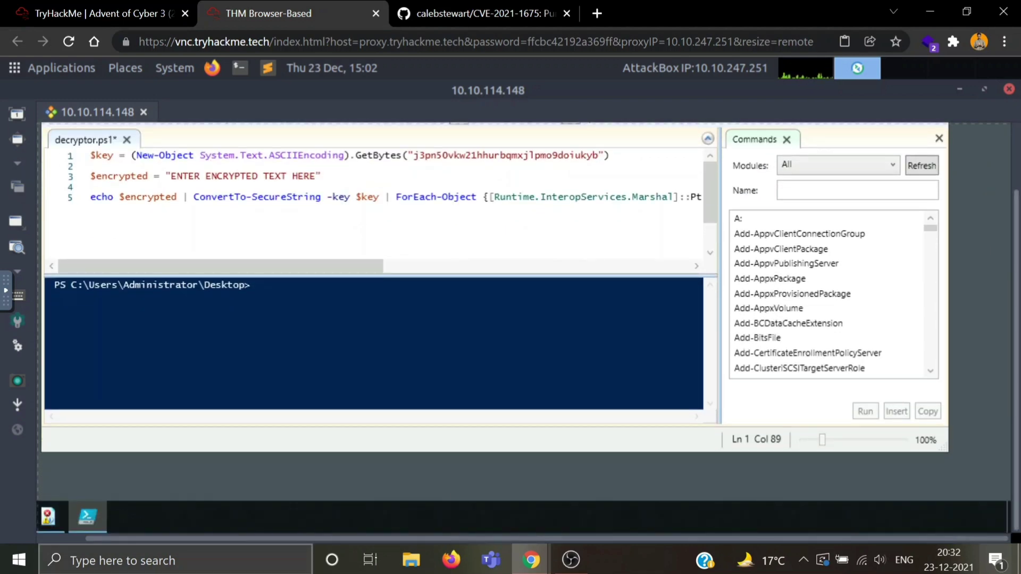
left_click(56, 524)
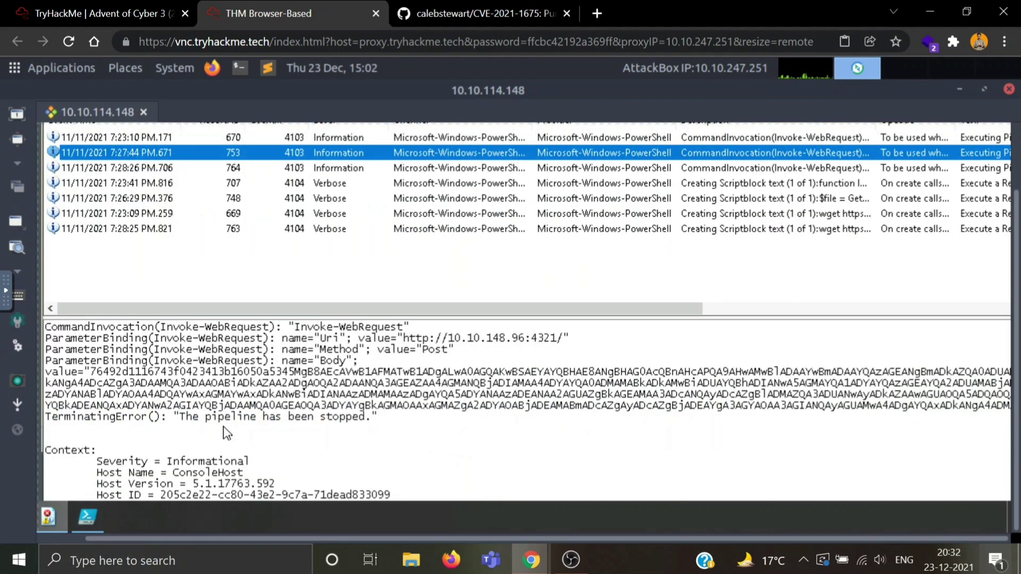
left_click_drag(96, 371, 1013, 409)
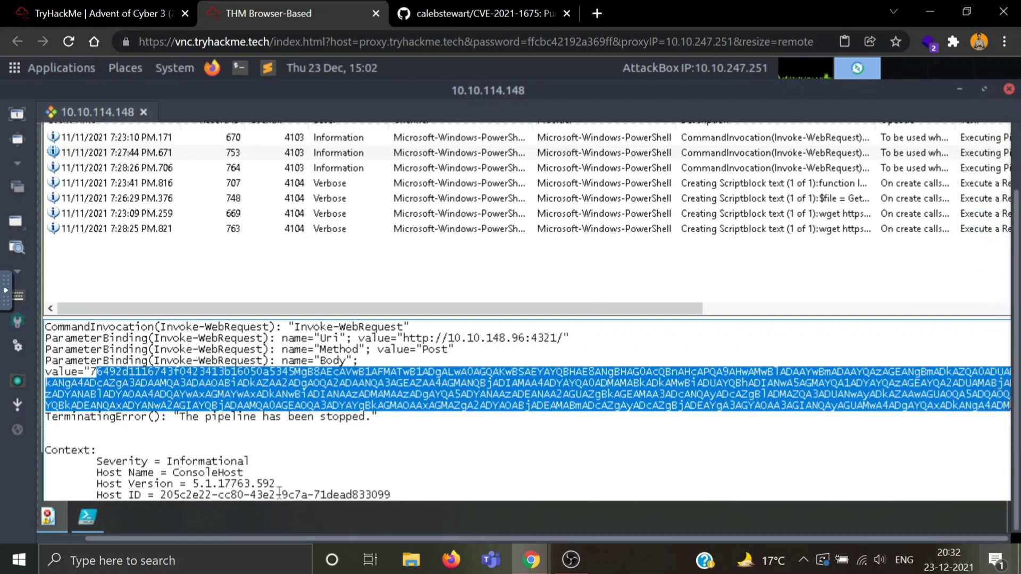
Step: Clear the placeholder text inside the quotes of $encrypted on line 3 of decryptor.ps1
left_click(80, 526)
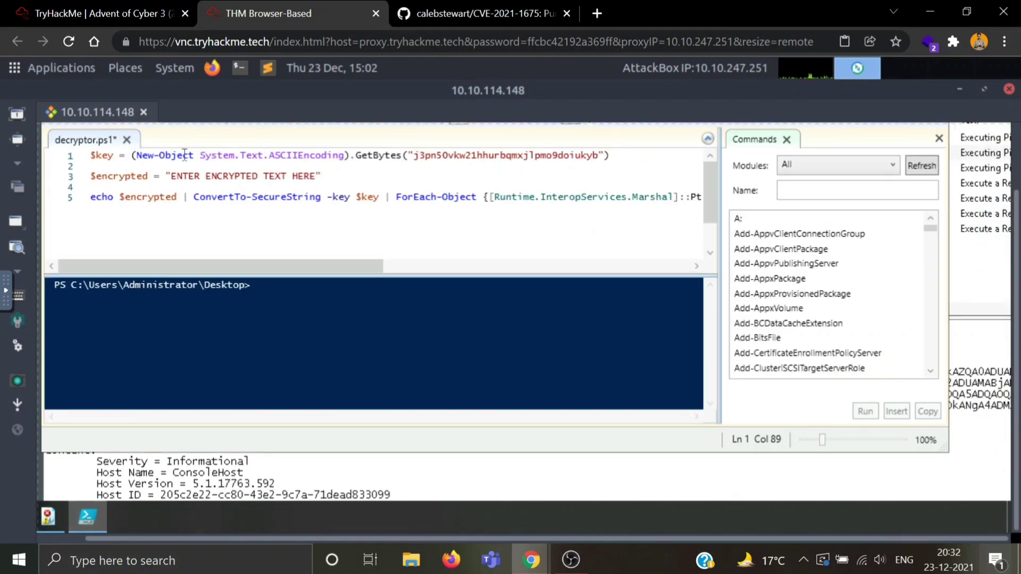
left_click(315, 176)
key("BackSpace")
key("BackSpace")
key("BackSpace")
key("BackSpace")
key("BackSpace")
key("BackSpace")
key("BackSpace")
key("BackSpace")
key("BackSpace")
key("BackSpace")
key("BackSpace")
key("BackSpace")
key("BackSpace")
key("BackSpace")
key("BackSpace")
key("BackSpace")
key("BackSpace")
key("BackSpace")
key("BackSpace")
key("BackSpace")
key("BackSpace")
key("BackSpace")
key("BackSpace")
key("BackSpace")
key("BackSpace")
key("BackSpace")
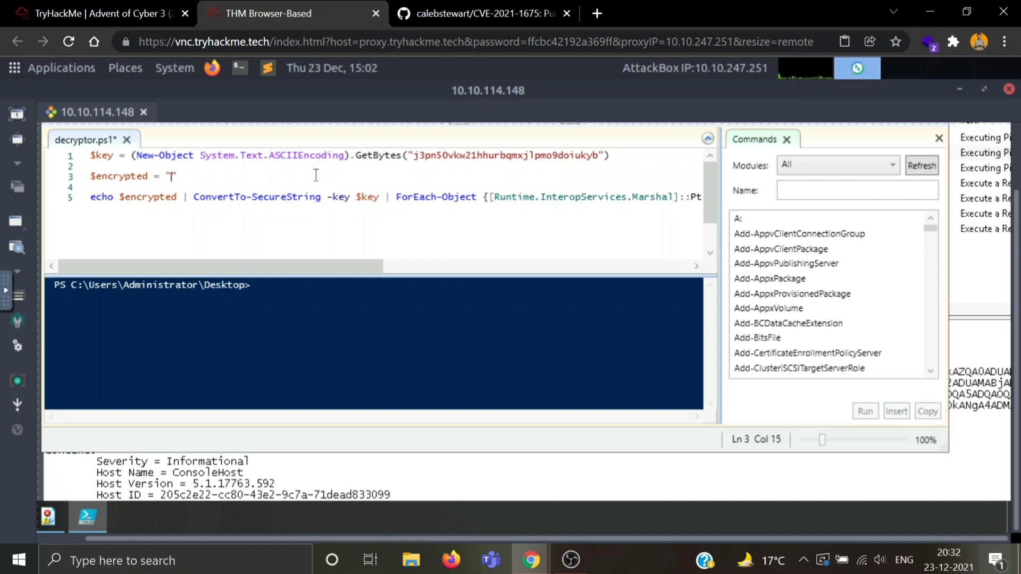
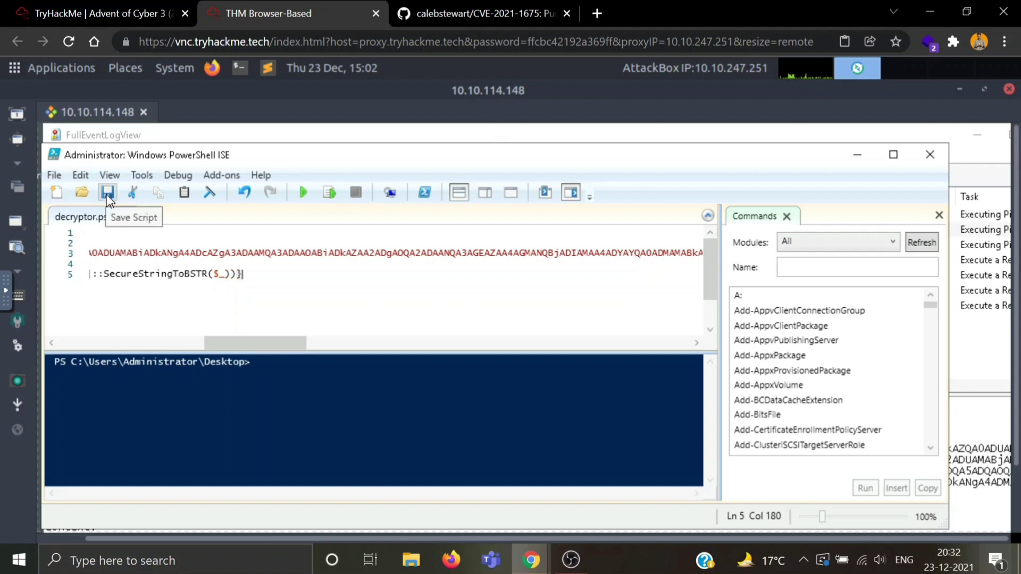
Step: Save decryptor.ps1 and run it, which returns a ConvertTo-SecureString input-format error
left_click(108, 194)
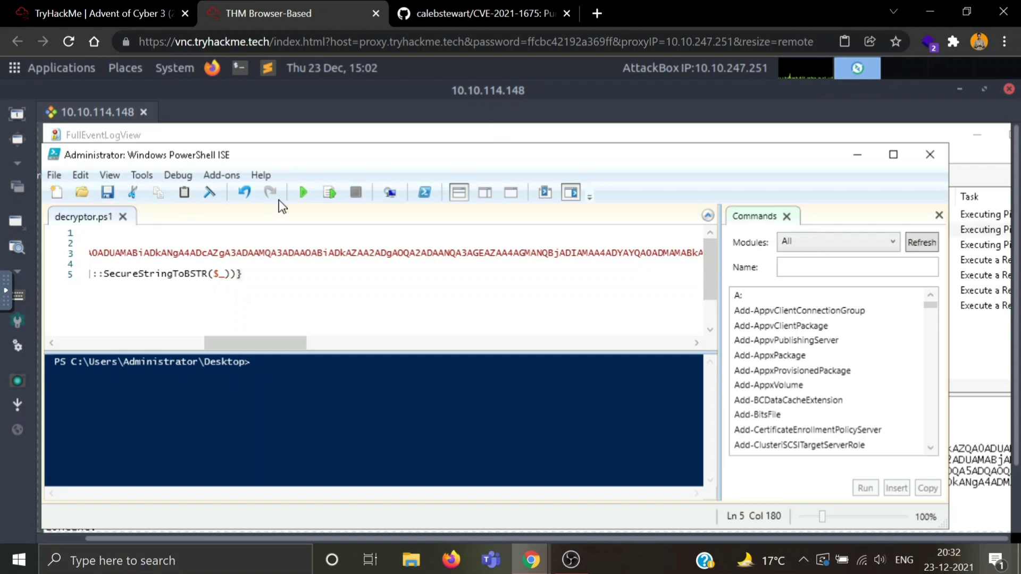
left_click(303, 193)
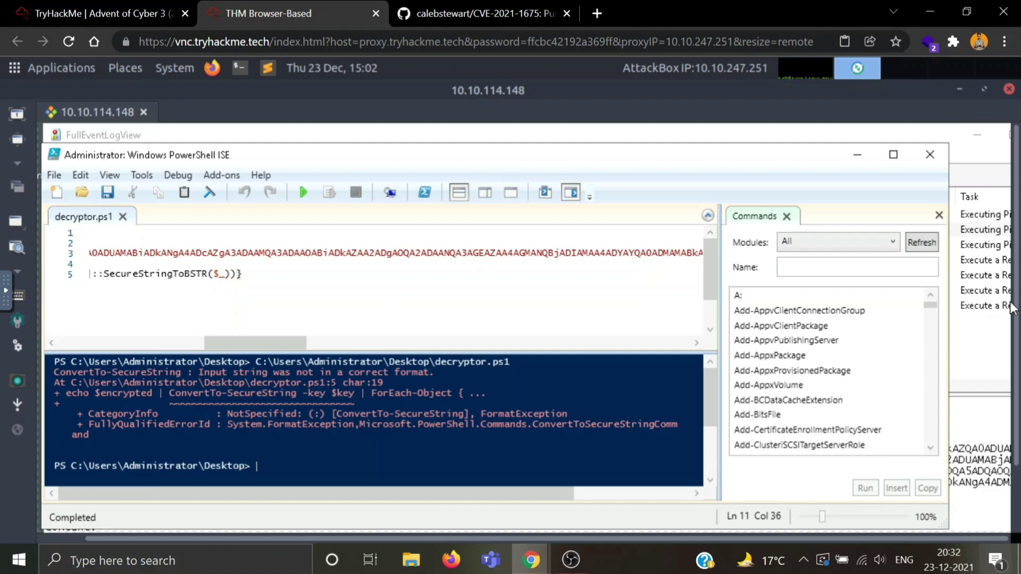
Step: Copy the encrypted Body value from the Invoke-WebRequest event in FullEventLogView
left_click(990, 332)
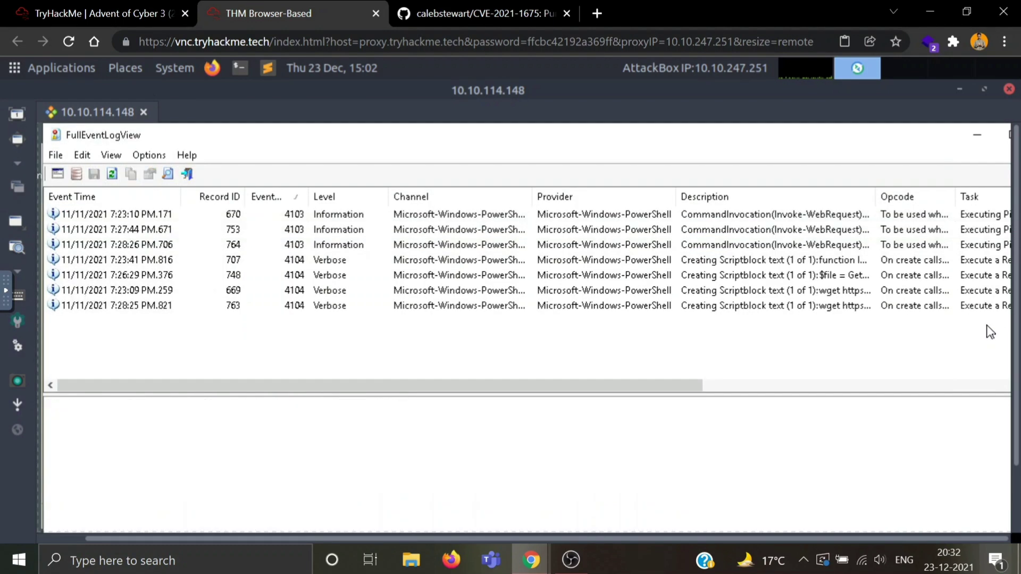
left_click(388, 249)
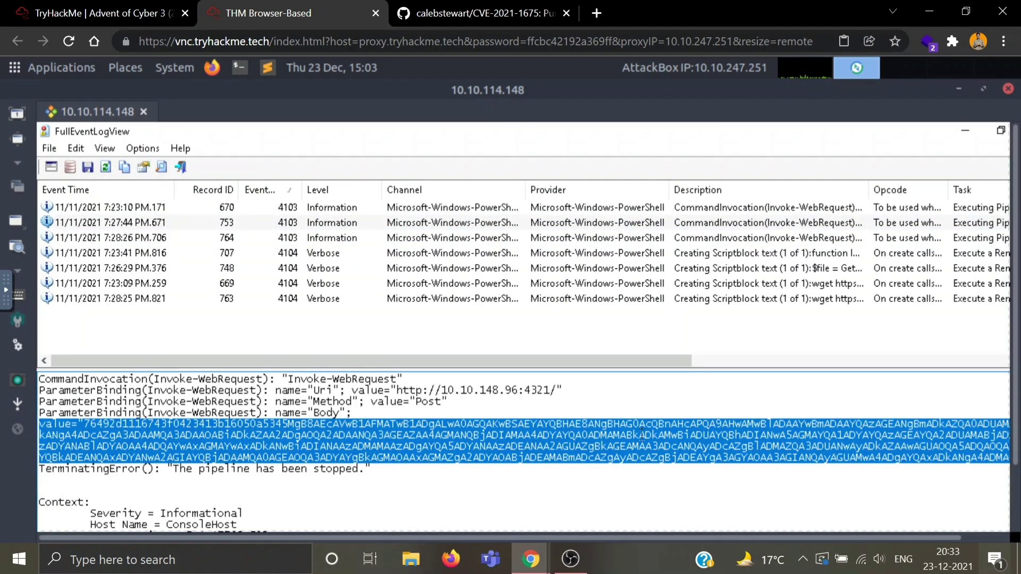
right_click(642, 433)
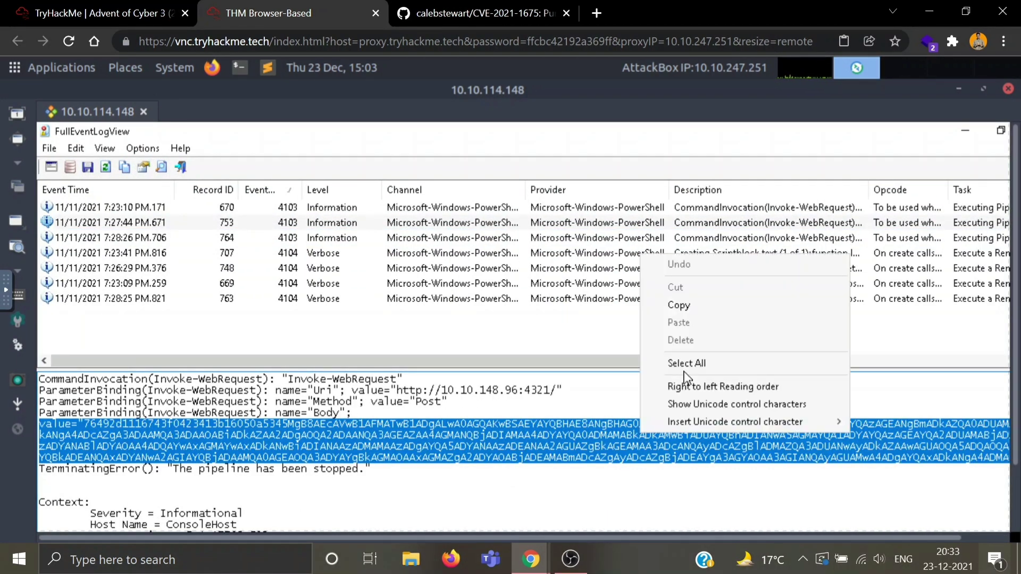
left_click(685, 314)
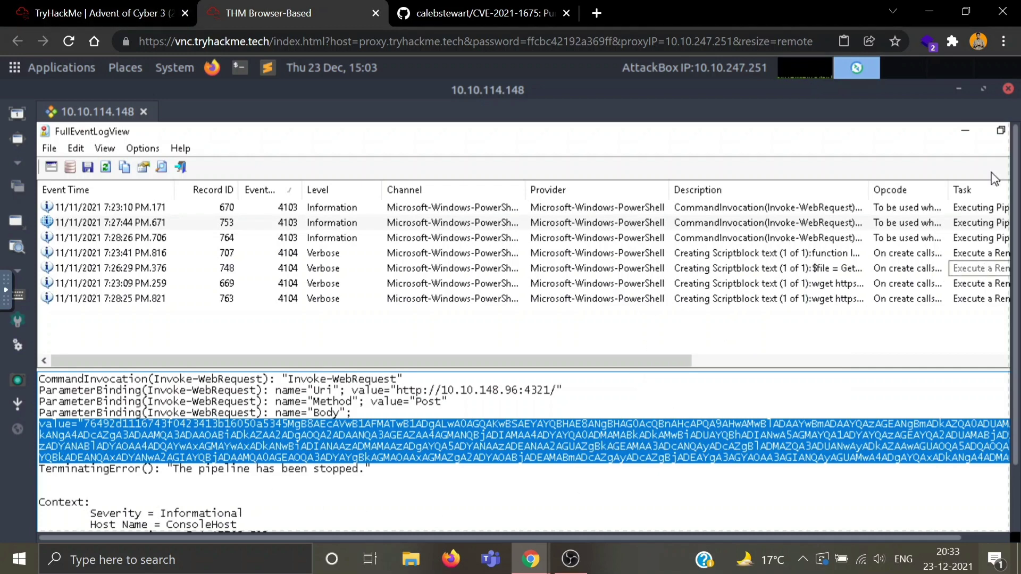
left_click(965, 132)
Step: Replace the $encrypted string on line 3 with the copied value, removing the stray prefix
double_click(376, 252)
key("BackSpace")
key("ctrl+v")
key("Home")
key("ctrl+Right")
key("ctrl+Right")
key("ctrl+Right")
key("BackSpace")
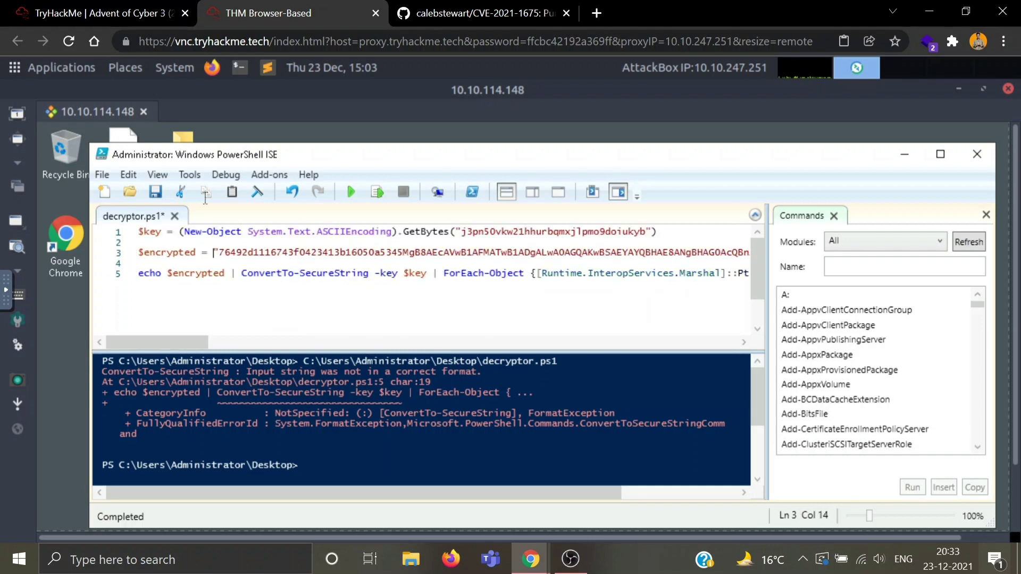
Step: Save and rerun decryptor.ps1 so it prints the decrypted Mission Control value
left_click(155, 193)
left_click(348, 194)
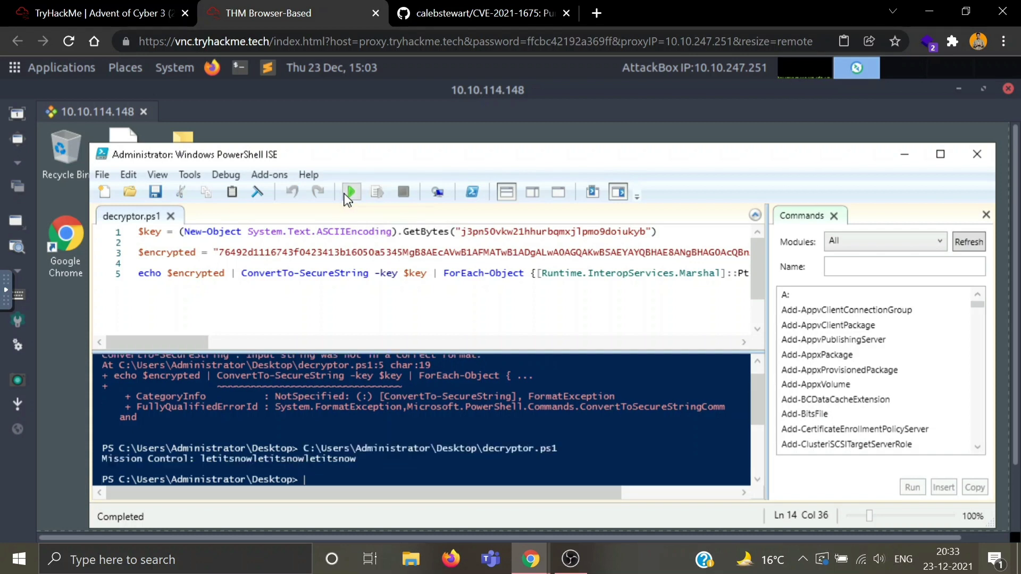
scroll(195, 452, "down", 1)
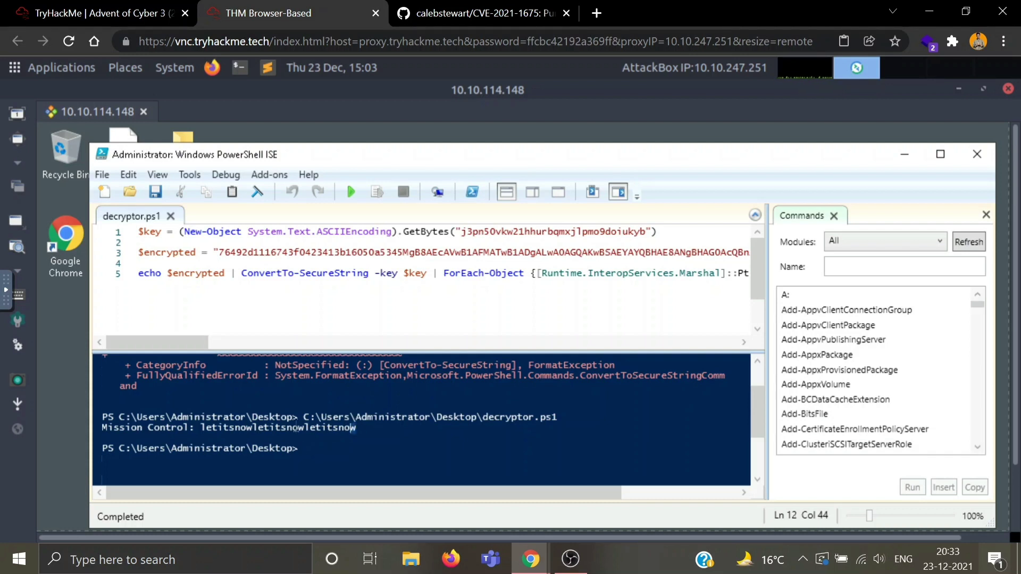
Step: Copy the Mission Control output line from the console pane
left_click_drag(356, 428, 91, 428)
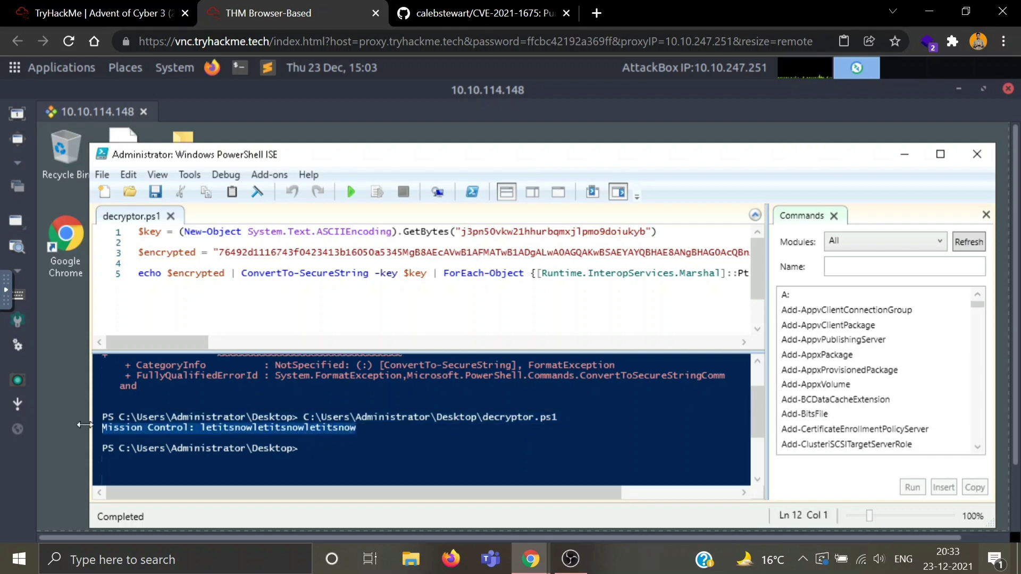
key("ctrl+c")
right_click(137, 426)
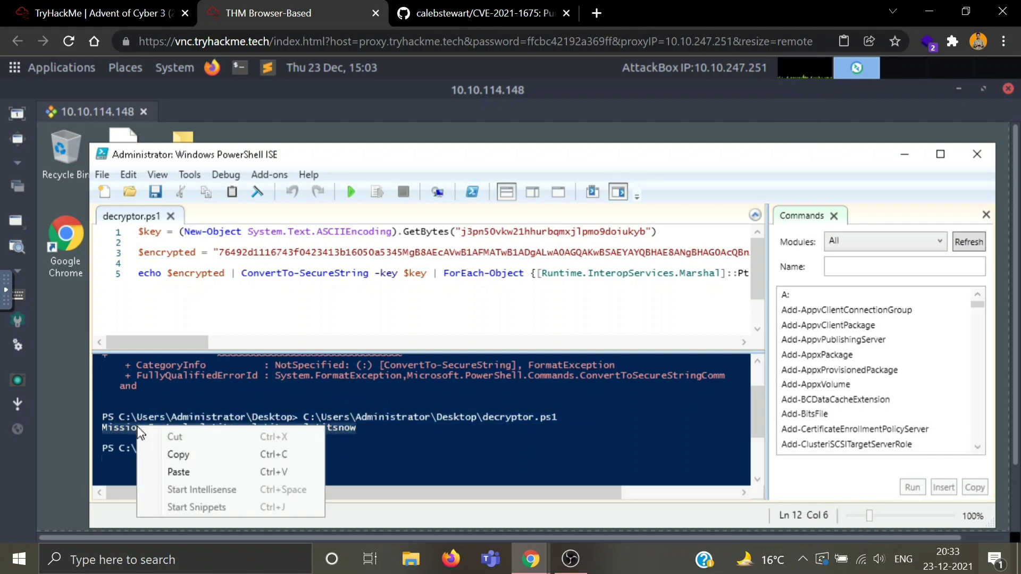
Step: Paste the decrypted Mission Control line into TryHackMe's password.txt answer field and submit it
left_click(202, 453)
left_click(96, 13)
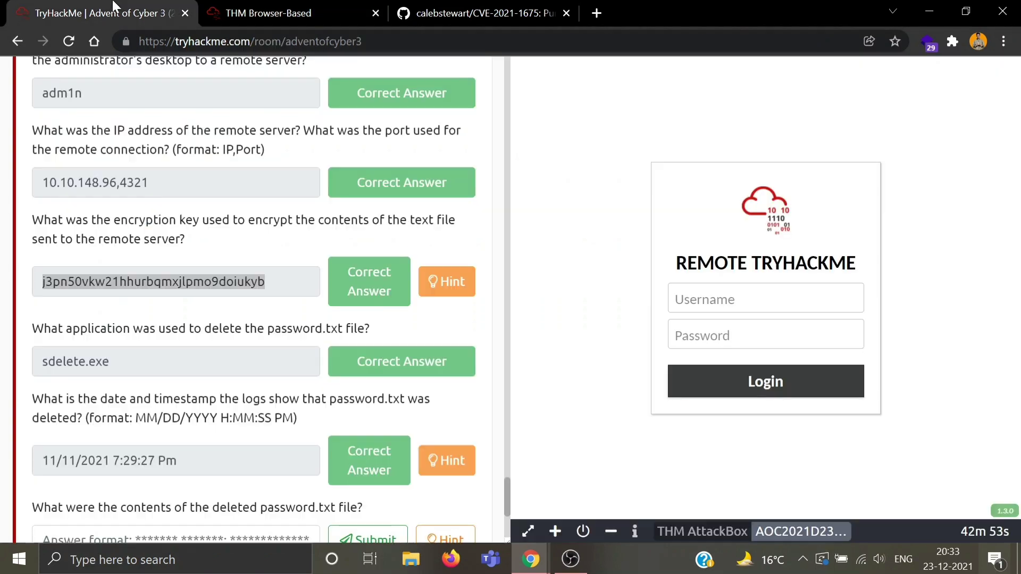
left_click(259, 534)
key("ctrl+v")
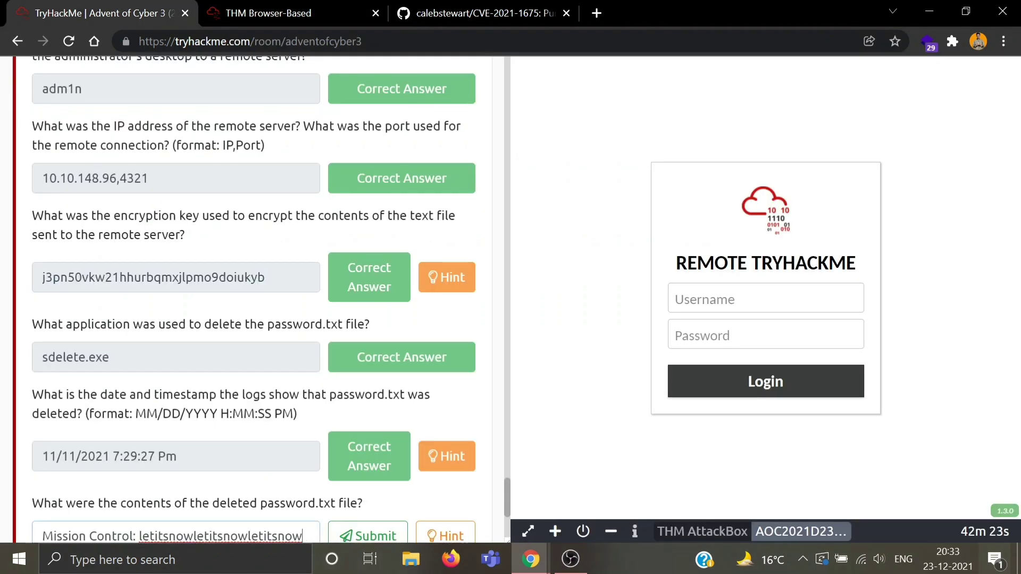
scroll(250, 534, "down", 2)
key("Return")
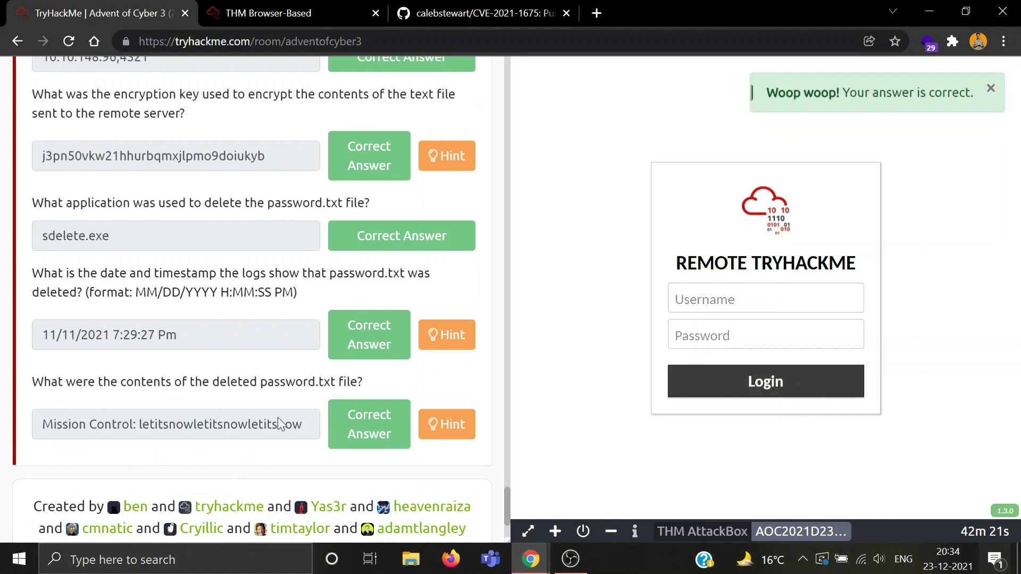